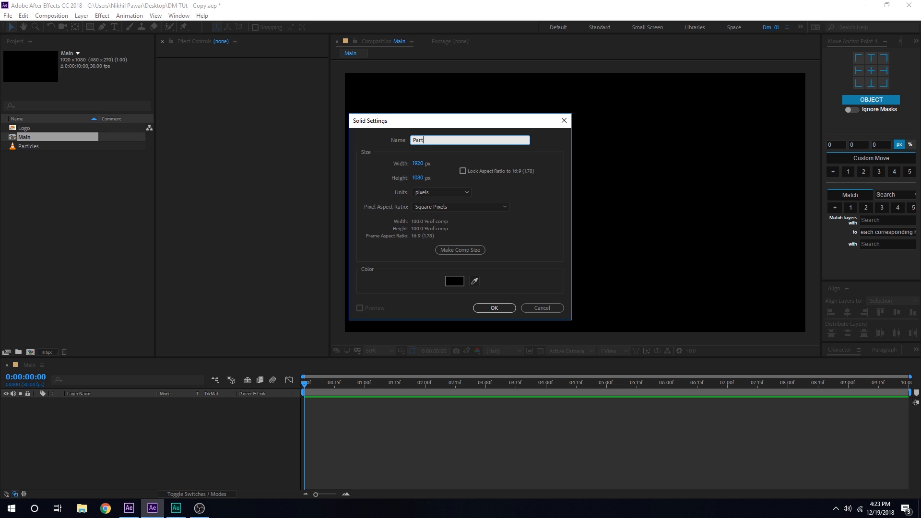
# Create the solid with the name Particles and draw a circular mask around its center
pyautogui.write('icles')
pyautogui.press('Return')
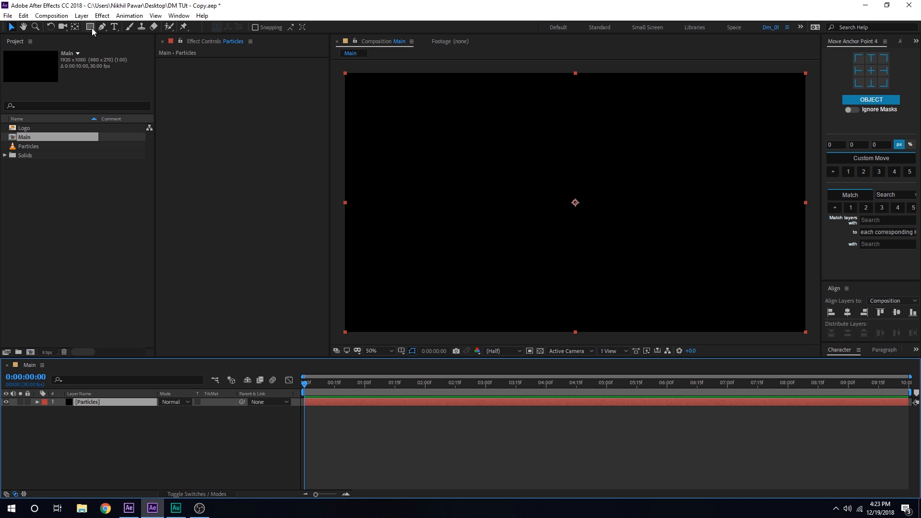
pyautogui.moveTo(90, 27); pyautogui.dragTo(122, 45)
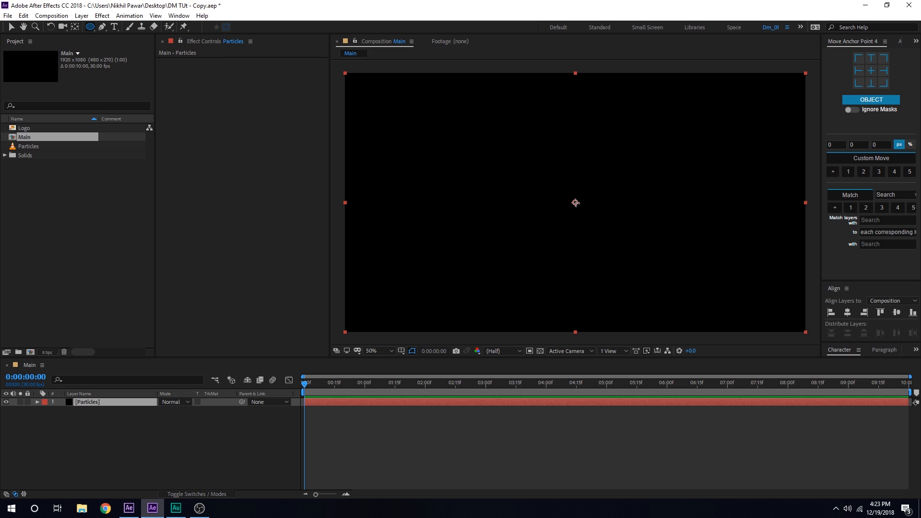
pyautogui.moveTo(575, 203); pyautogui.dragTo(594, 225)
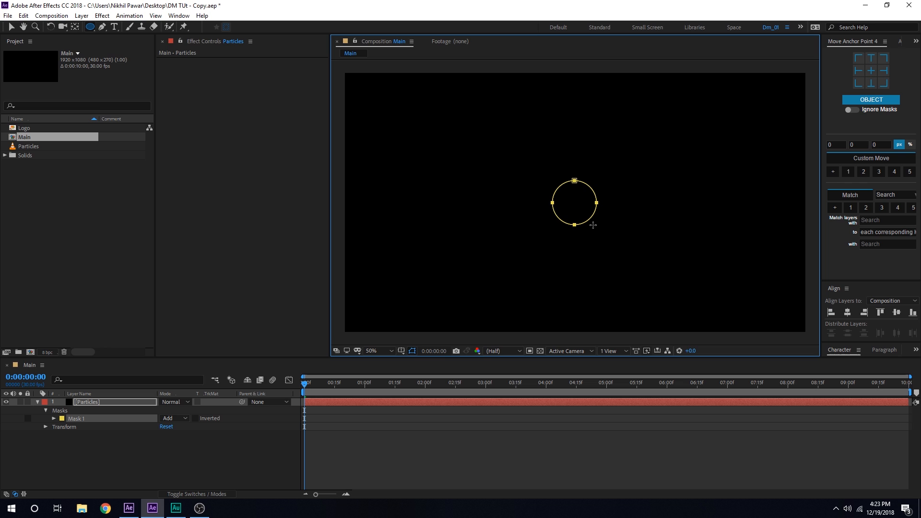
pyautogui.moveTo(596, 225); pyautogui.dragTo(595, 225)
# Copy the Mask Path of Mask 1 and delete the mask from the Particles layer
pyautogui.click(54, 419)
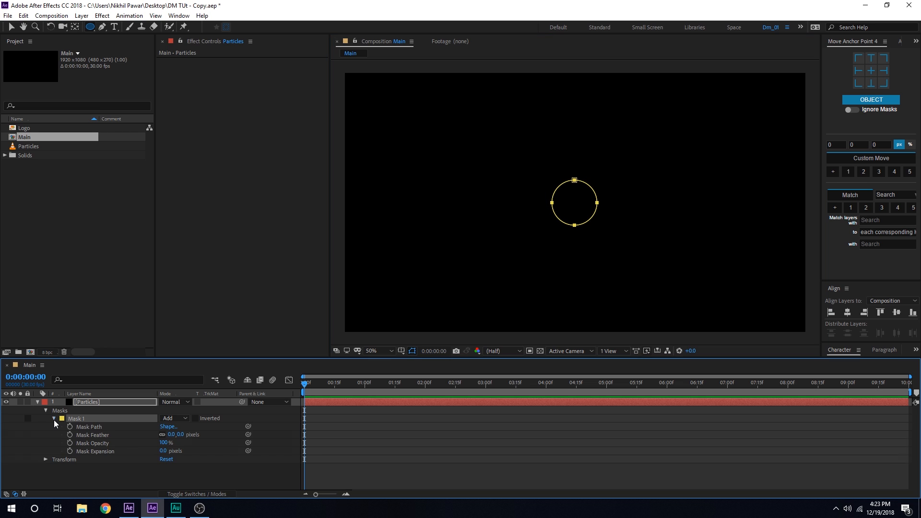
pyautogui.click(87, 428)
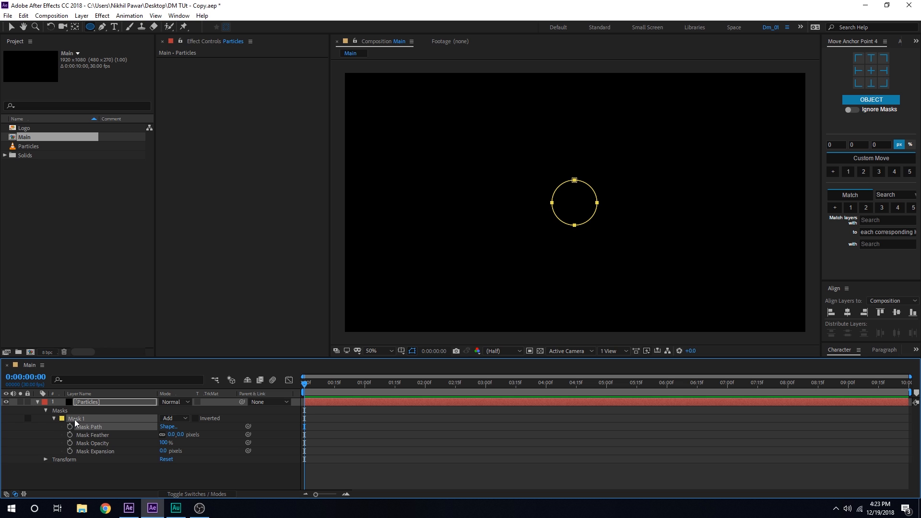
pyautogui.press('Delete')
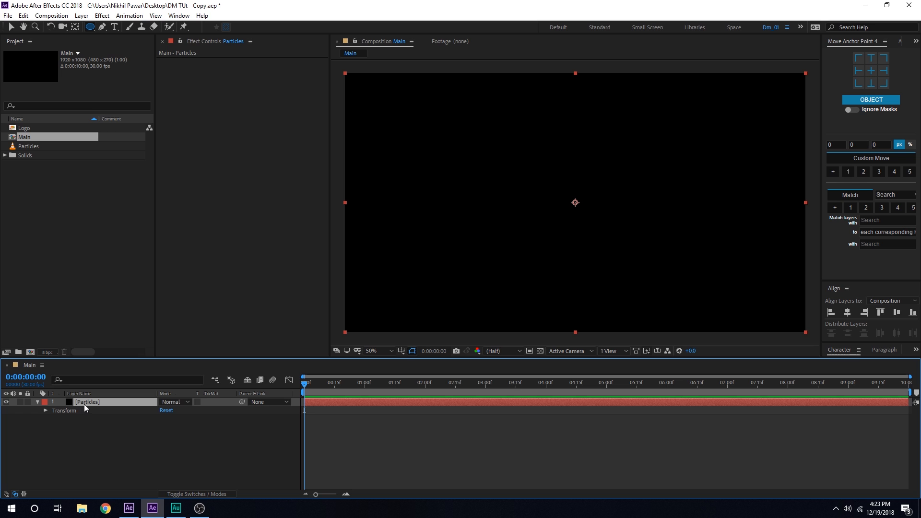
# Apply the Particular effect to the Particles layer and scrub the timeline to 0:00:03:18 to check the emission
pyautogui.hotkey('ctrl', 'space')
pyautogui.write('part')
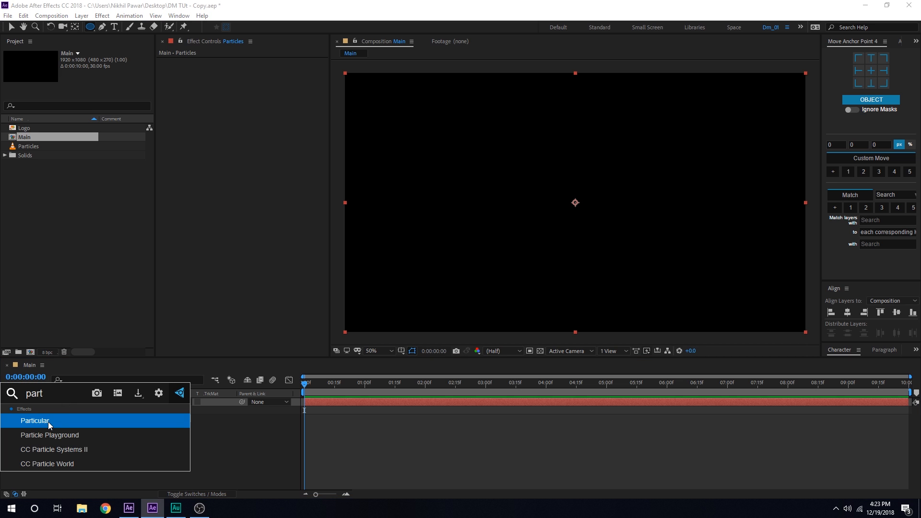
pyautogui.click(48, 422)
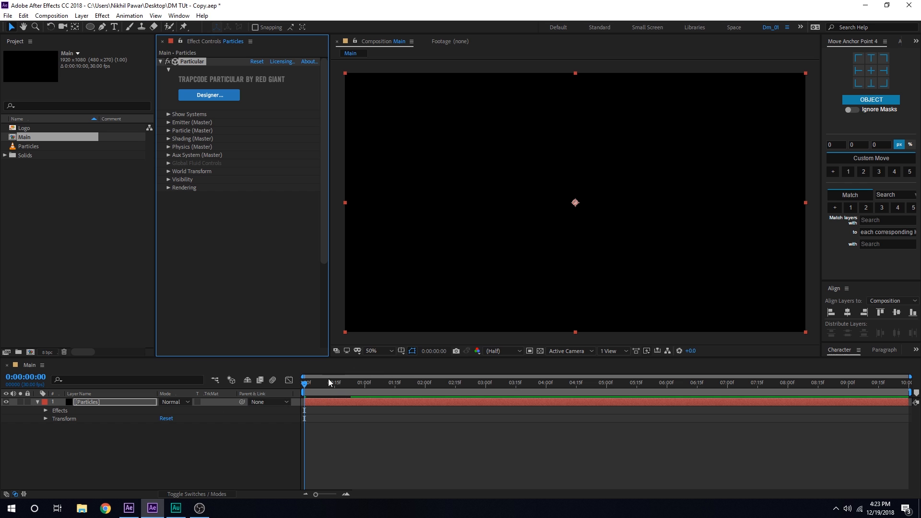
pyautogui.moveTo(328, 378); pyautogui.dragTo(522, 425)
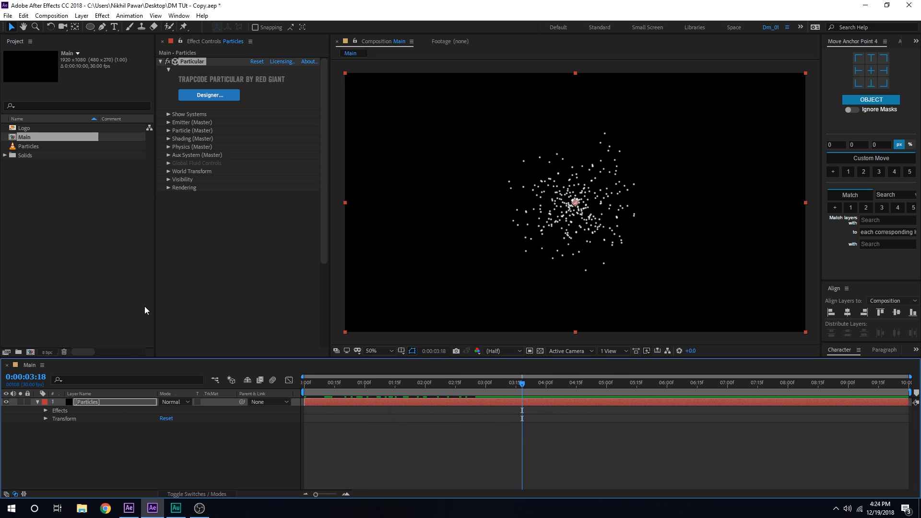
# Add an expression to the Particular emitter's Position and paste the copied mask path onto it as keyframes starting at 0:00:00:00
pyautogui.click(168, 122)
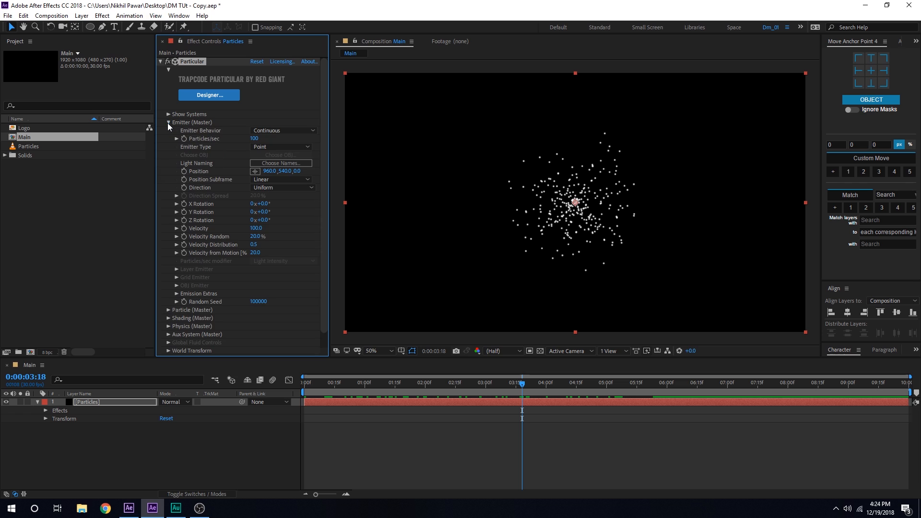
pyautogui.keyDown('alt'); pyautogui.click(184, 172); pyautogui.keyUp('alt')
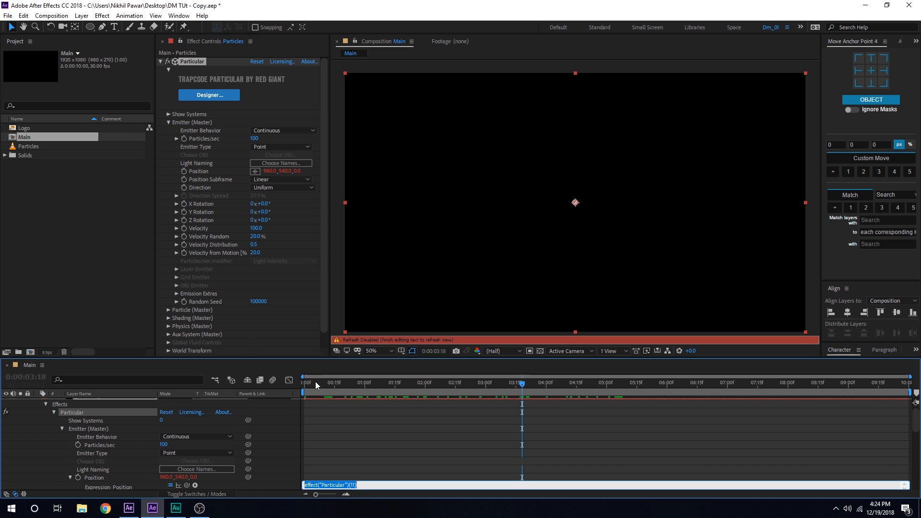
pyautogui.click(91, 482)
pyautogui.moveTo(520, 386); pyautogui.dragTo(267, 410)
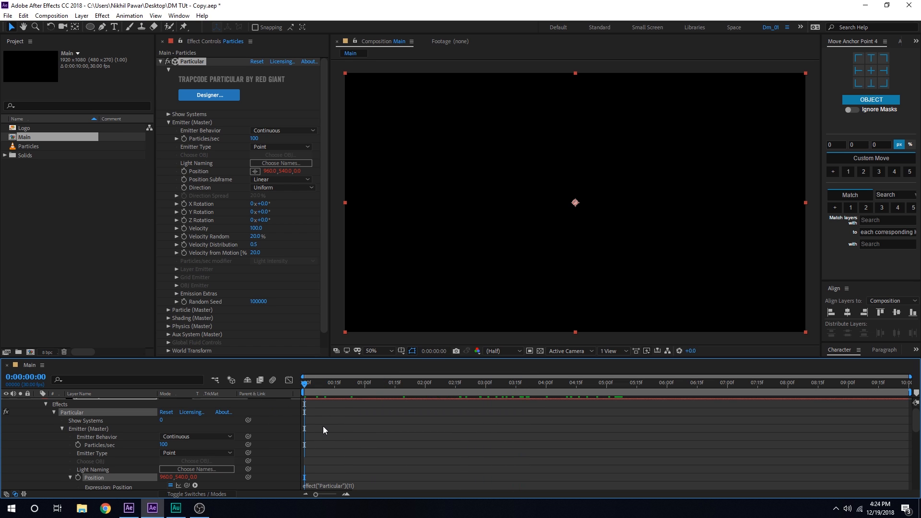
pyautogui.hotkey('ctrl', 'v')
# Preview the emitter moving along the pasted circular path and return to the start of the composition
pyautogui.press('space')
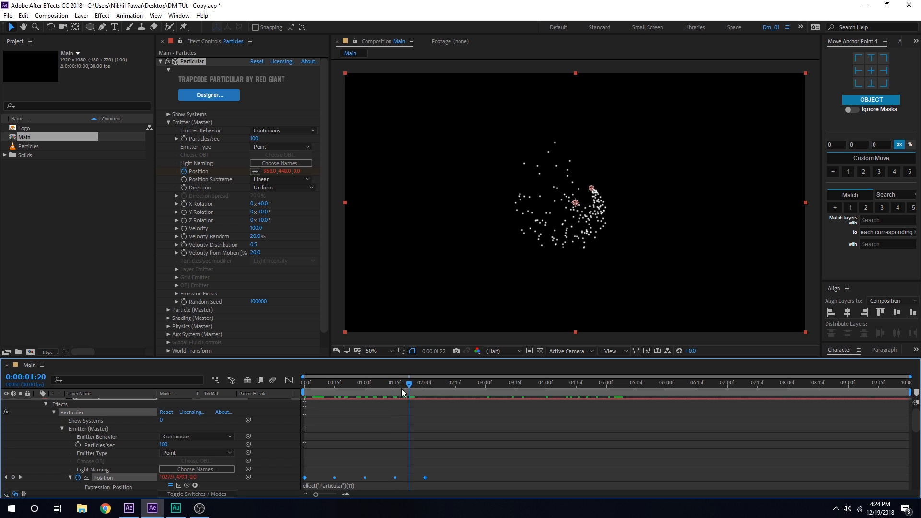
pyautogui.moveTo(403, 392); pyautogui.dragTo(419, 405)
pyautogui.moveTo(374, 383); pyautogui.dragTo(297, 393)
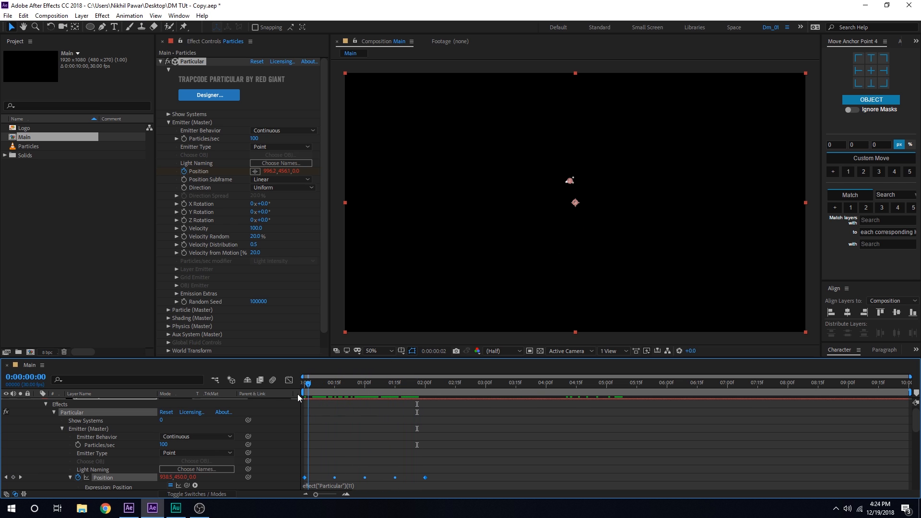
# Show only the Particles layer's keyframed properties and compress all Position keyframes so the last one falls at 0:00:01:00
pyautogui.scroll(3, 447, 426)
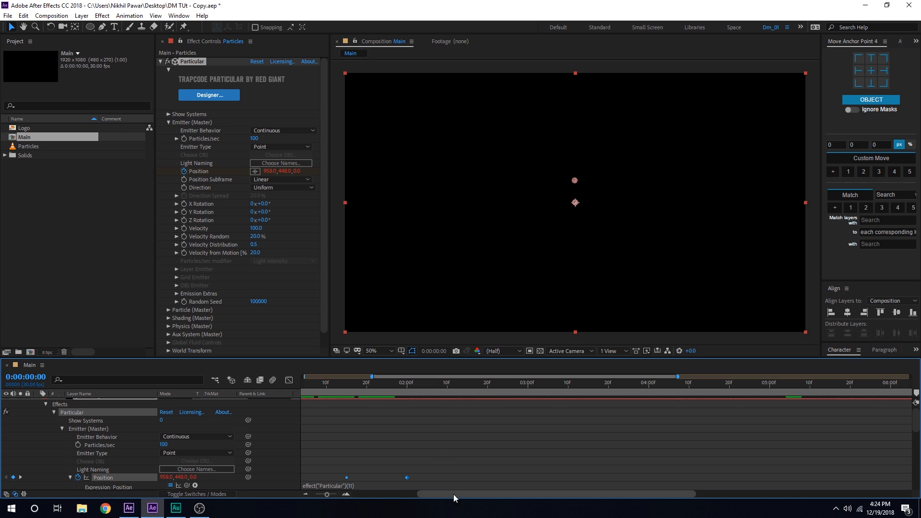
pyautogui.moveTo(445, 495); pyautogui.dragTo(381, 495)
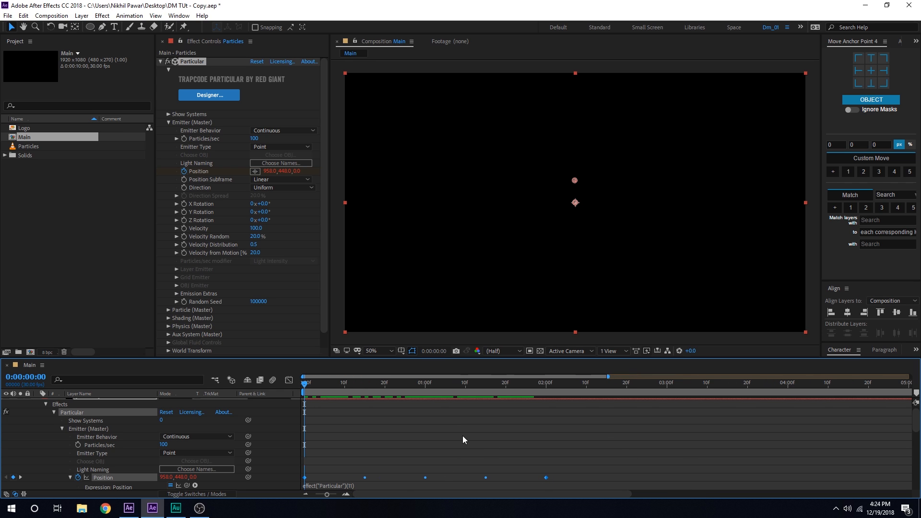
pyautogui.click(448, 427)
pyautogui.scroll(1, 448, 427)
pyautogui.click(422, 404)
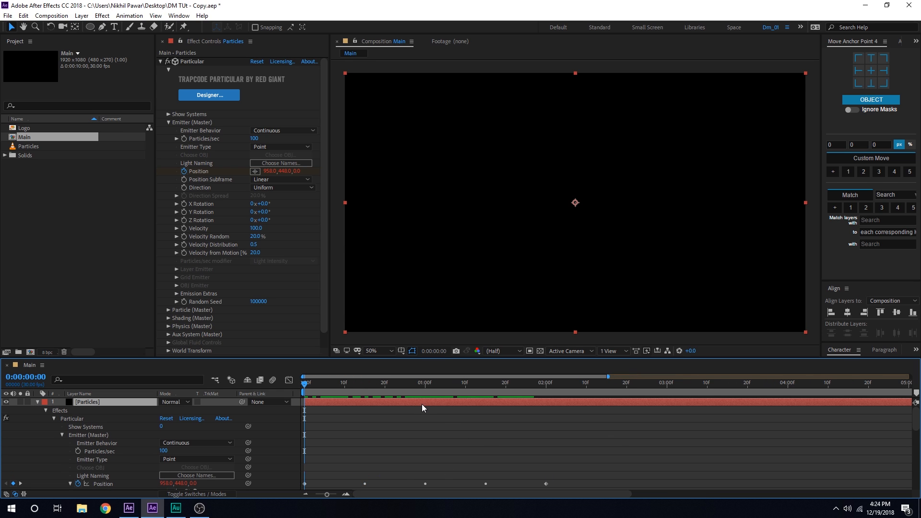
pyautogui.press('u')
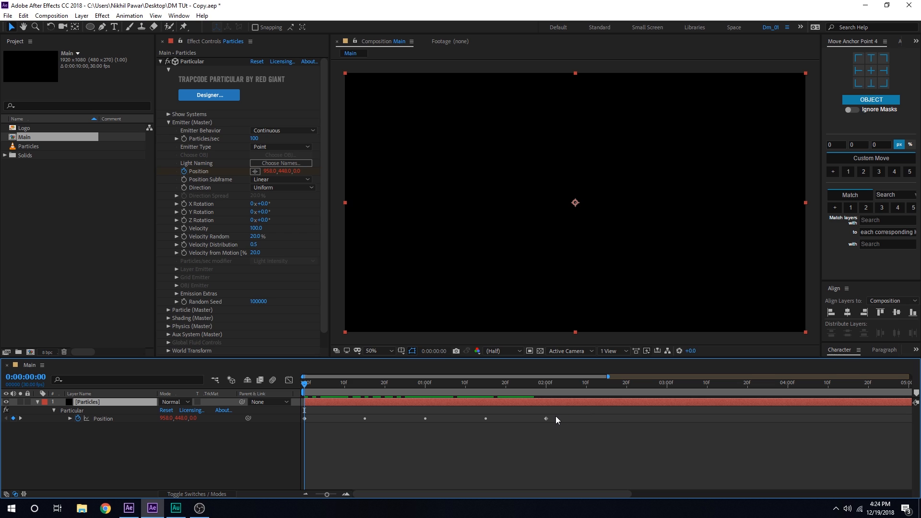
pyautogui.moveTo(556, 416); pyautogui.dragTo(295, 436)
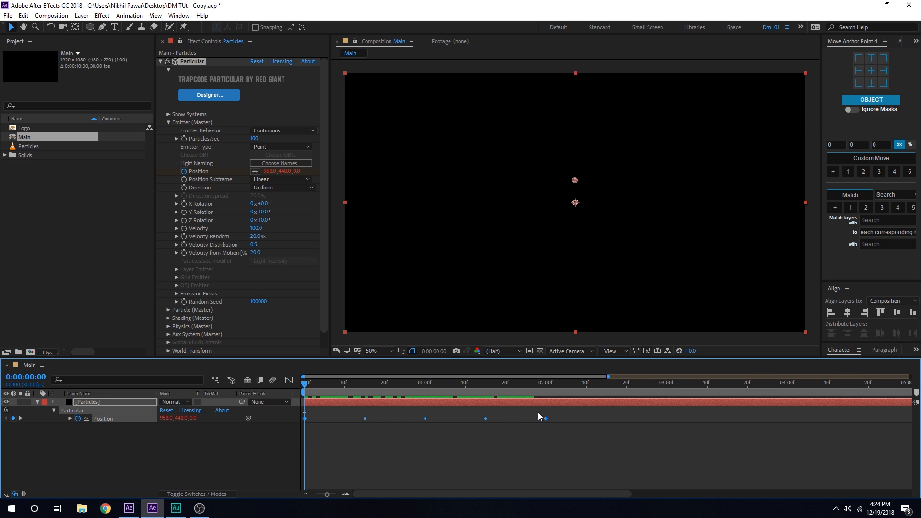
pyautogui.moveTo(514, 419); pyautogui.dragTo(424, 425)
# Play back the shortened emitter motion and move the current time to the last Position keyframe at 0:00:01:00
pyautogui.press('space')
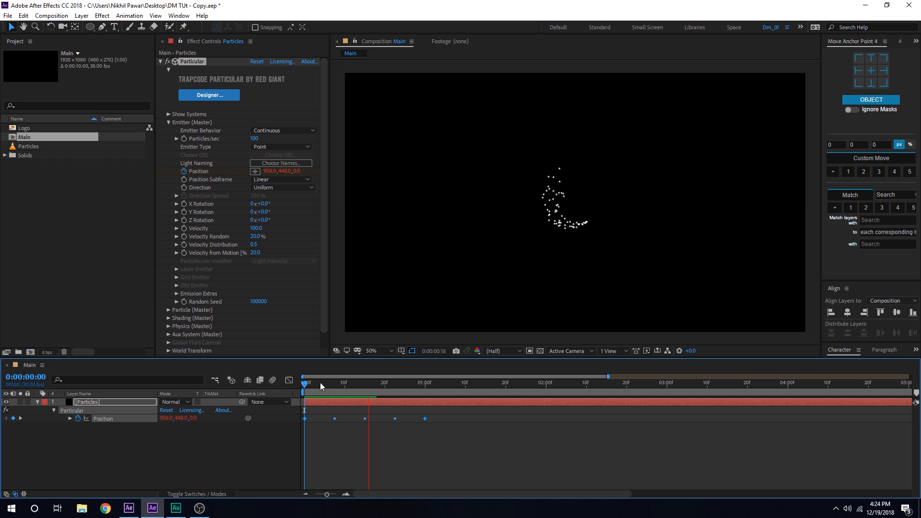
pyautogui.moveTo(321, 381); pyautogui.dragTo(453, 390)
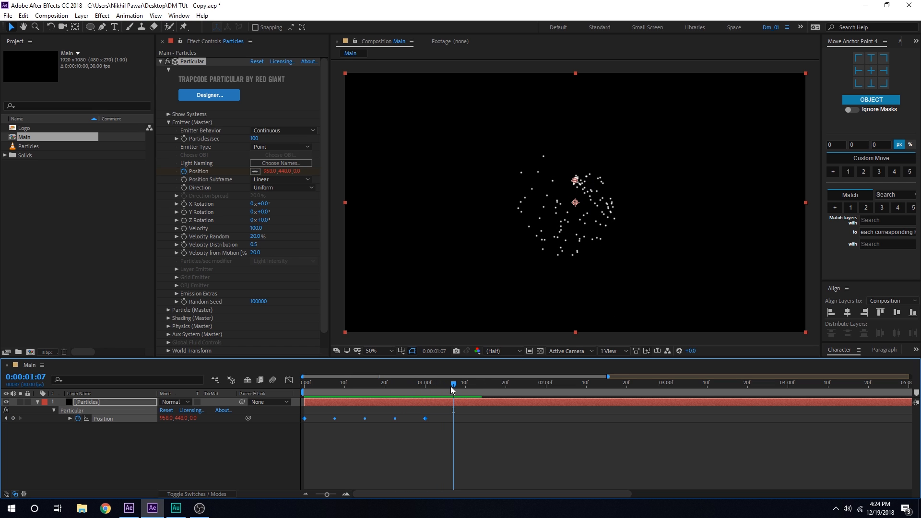
pyautogui.moveTo(446, 382); pyautogui.dragTo(425, 383)
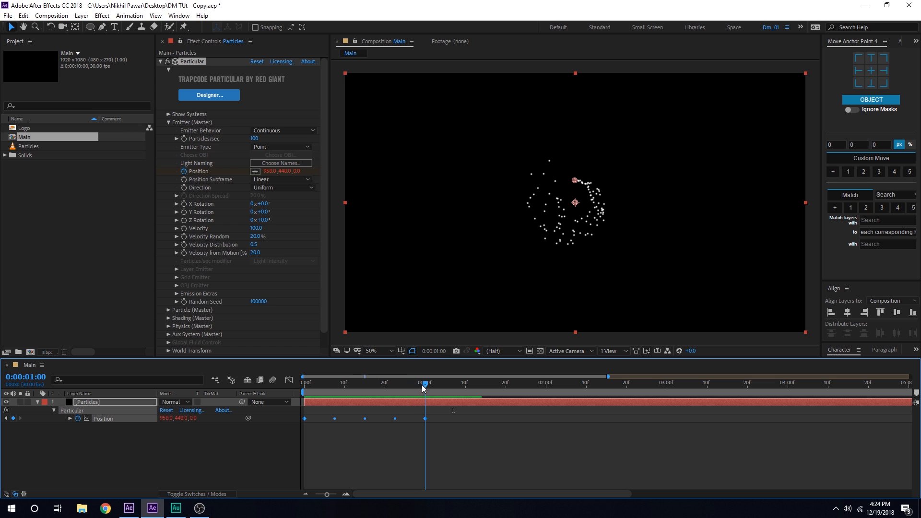
# Replace the emitter Position expression with loopOut()
pyautogui.click(93, 431)
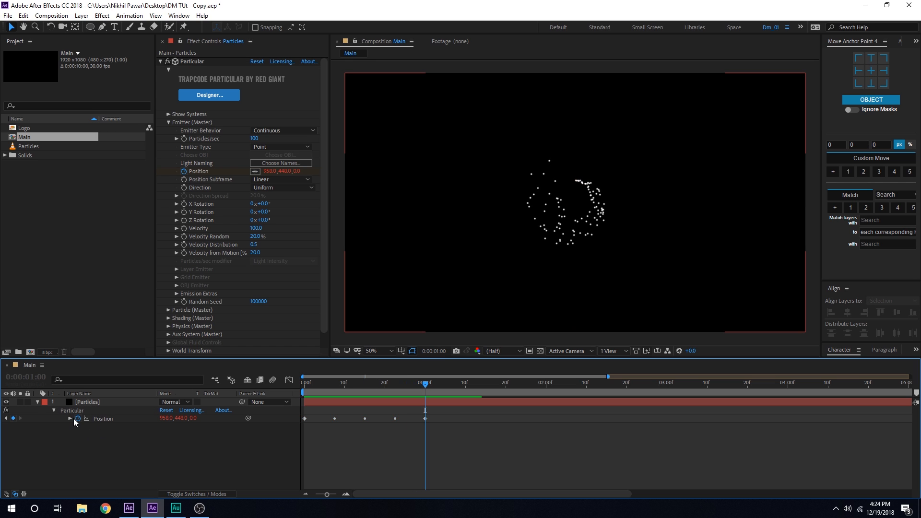
pyautogui.keyDown('alt'); pyautogui.click(78, 418); pyautogui.keyUp('alt')
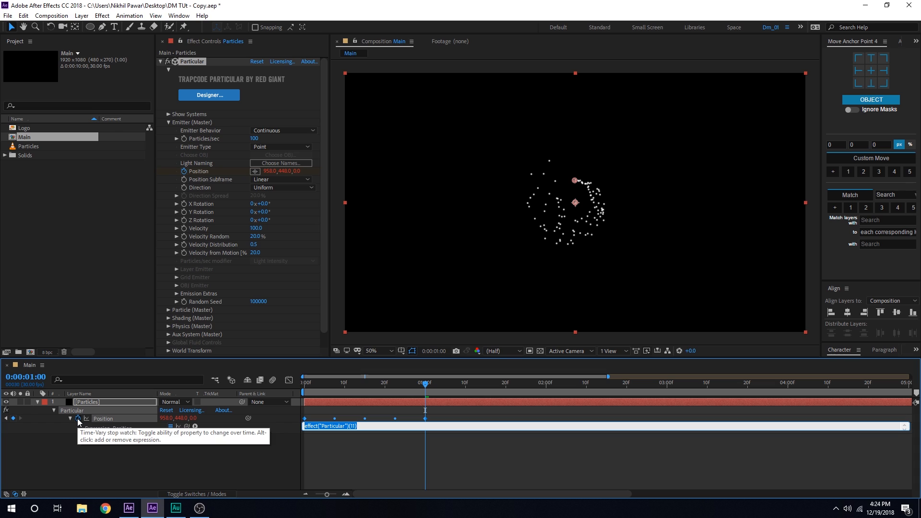
pyautogui.press('BackSpace')
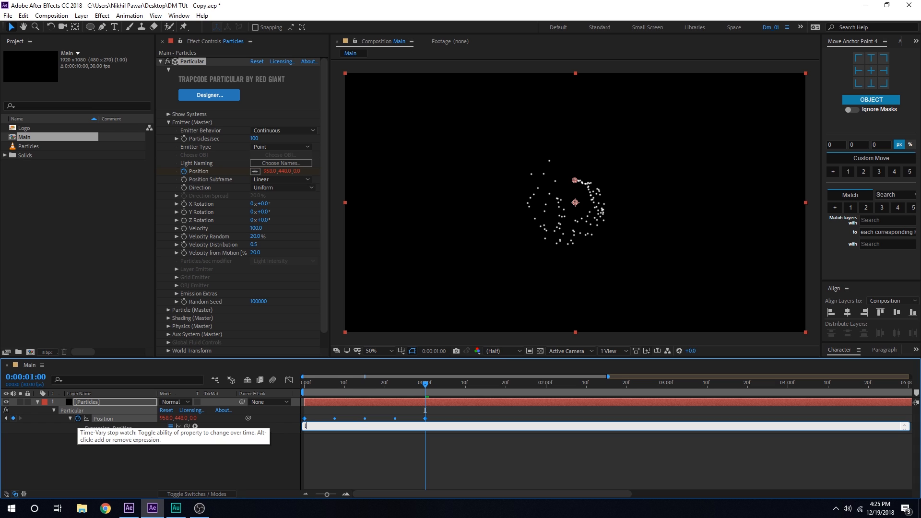
pyautogui.write('loopOut()')
pyautogui.click(331, 441)
# Play back the looping particle motion from the start of the composition and stop at 0:00:00:28
pyautogui.moveTo(318, 381); pyautogui.dragTo(272, 452)
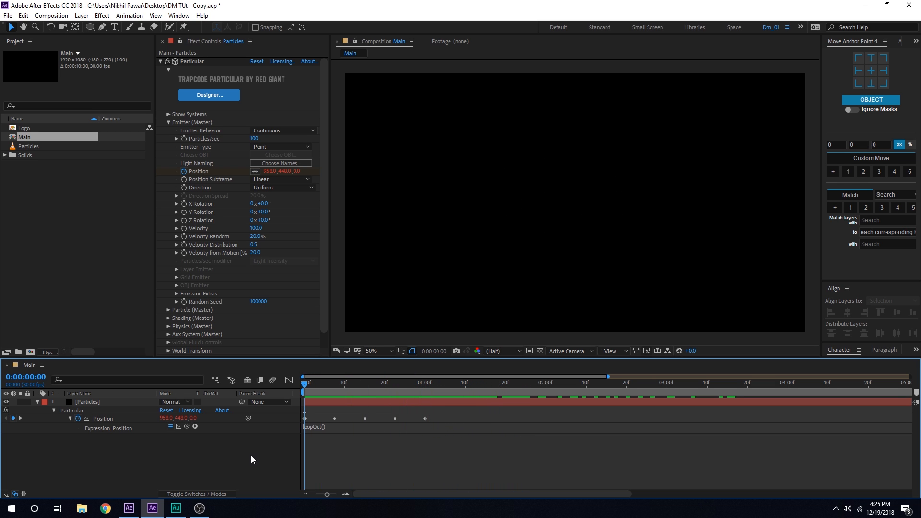
pyautogui.press('space')
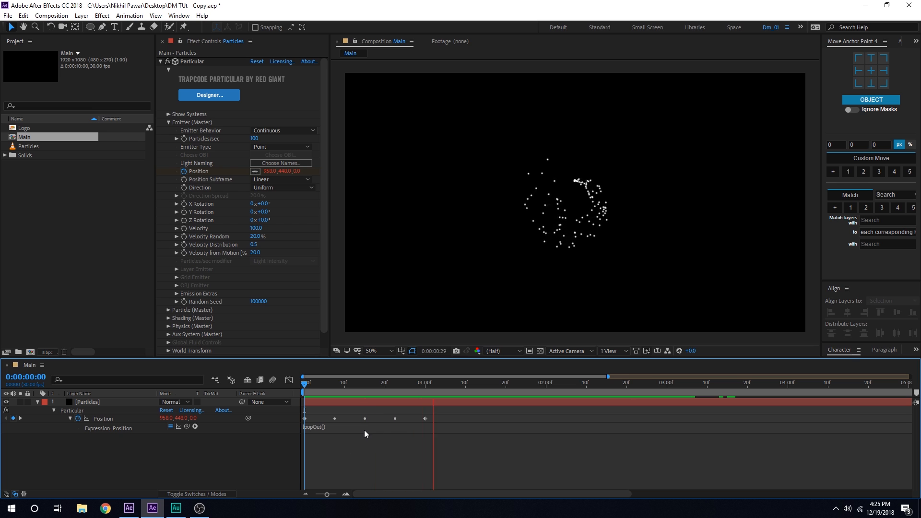
pyautogui.moveTo(386, 392); pyautogui.dragTo(417, 392)
# Purge the disk cache and scrub the looping emitter motion from the start up to 0:00:01:13
pyautogui.click(23, 15)
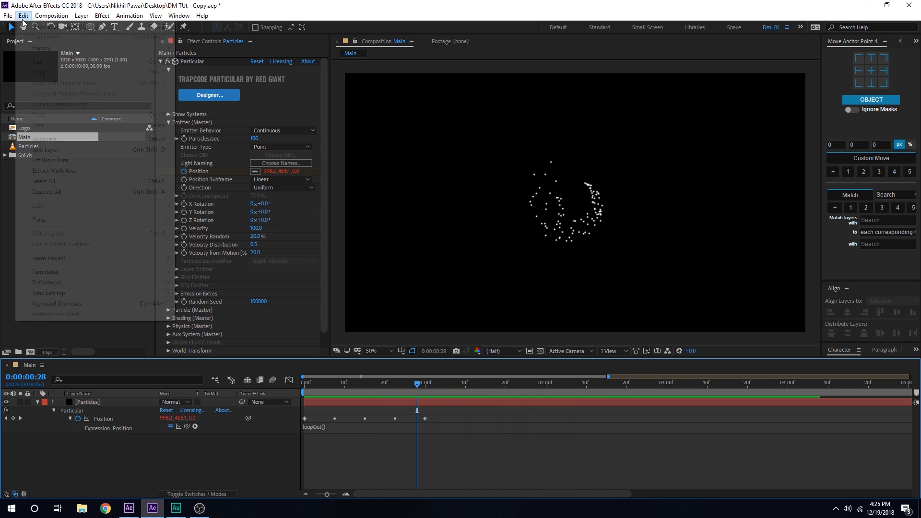
pyautogui.moveTo(106, 220)
pyautogui.click(278, 219)
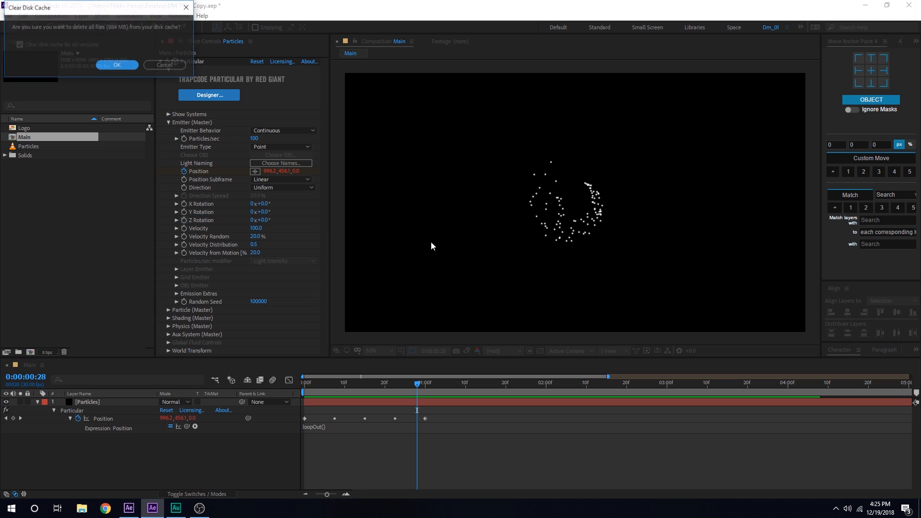
pyautogui.click(120, 67)
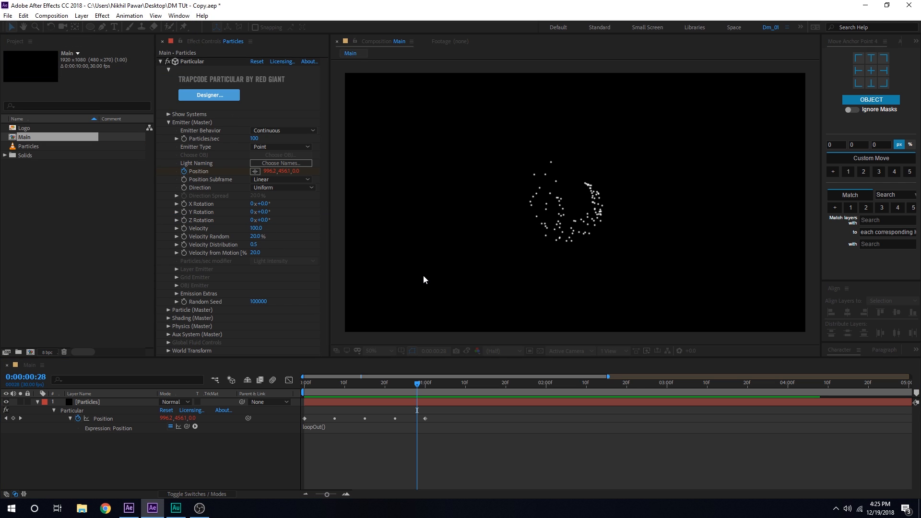
pyautogui.moveTo(404, 392); pyautogui.dragTo(307, 416)
pyautogui.moveTo(385, 401); pyautogui.dragTo(477, 323)
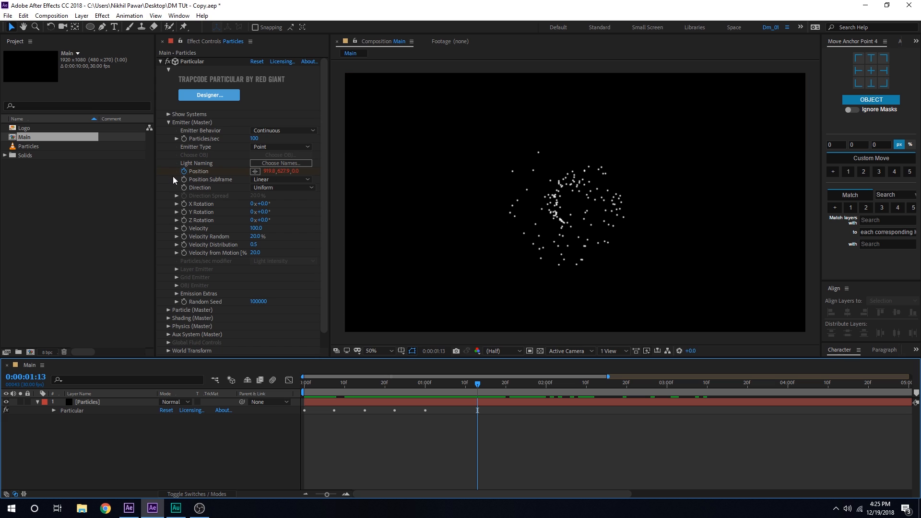
# Set the Size in the Particular effect's Particle (Master) settings to 0
pyautogui.click(168, 123)
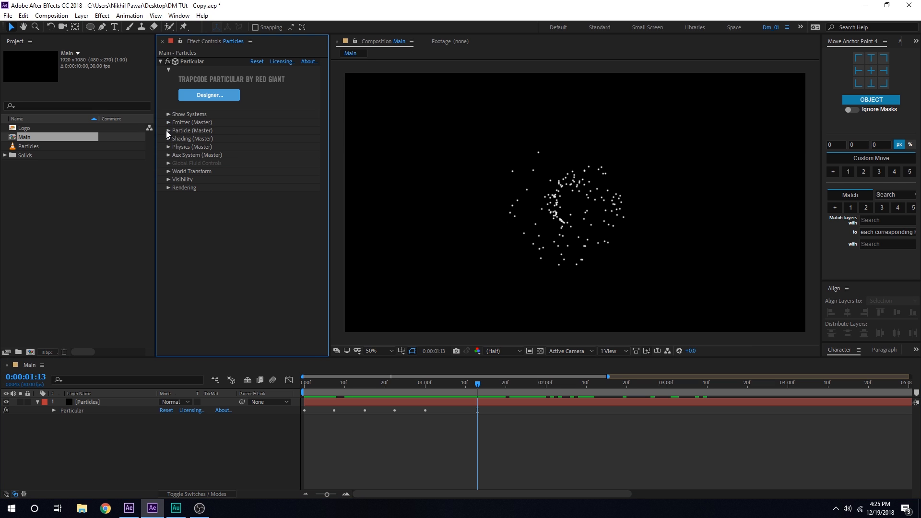
pyautogui.click(168, 131)
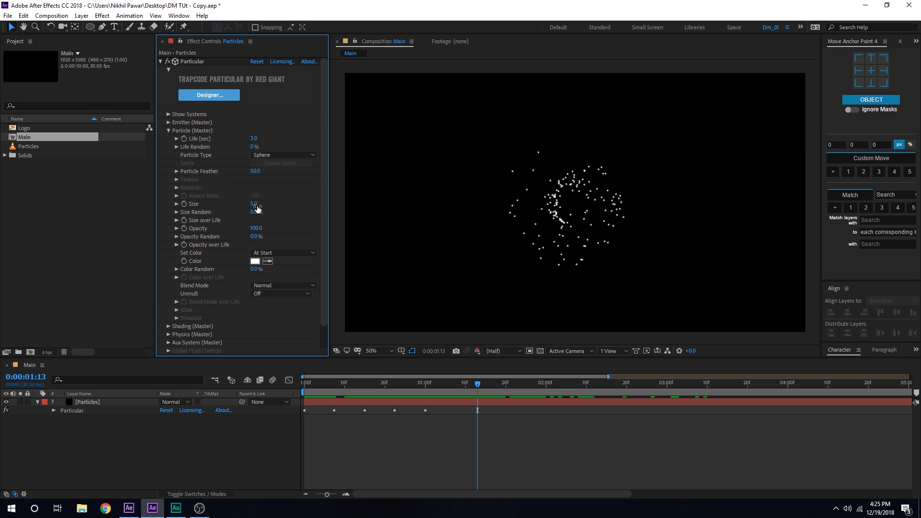
pyautogui.moveTo(257, 209); pyautogui.dragTo(200, 205)
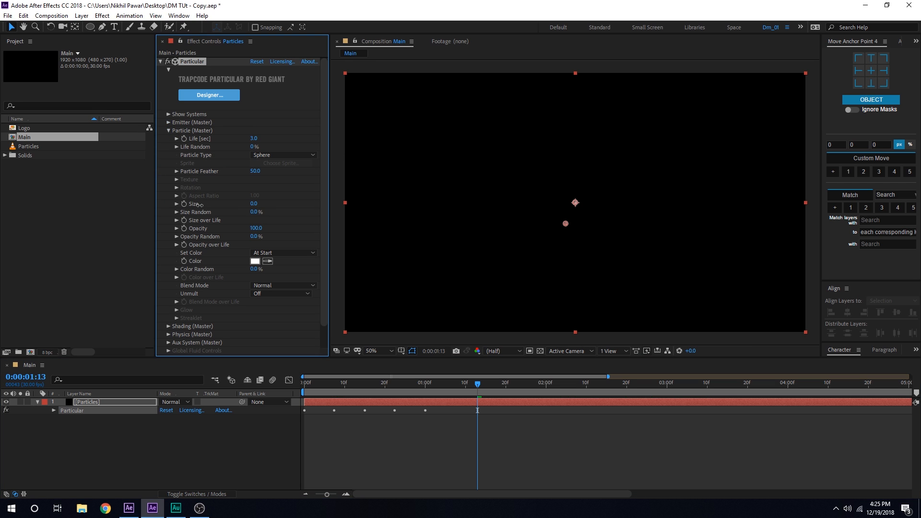
# Set the Aux System (Master) Emit option to Continuously and scrub the animation to 0:00:01:07
pyautogui.click(169, 130)
pyautogui.click(168, 155)
pyautogui.scroll(-1, 166, 155)
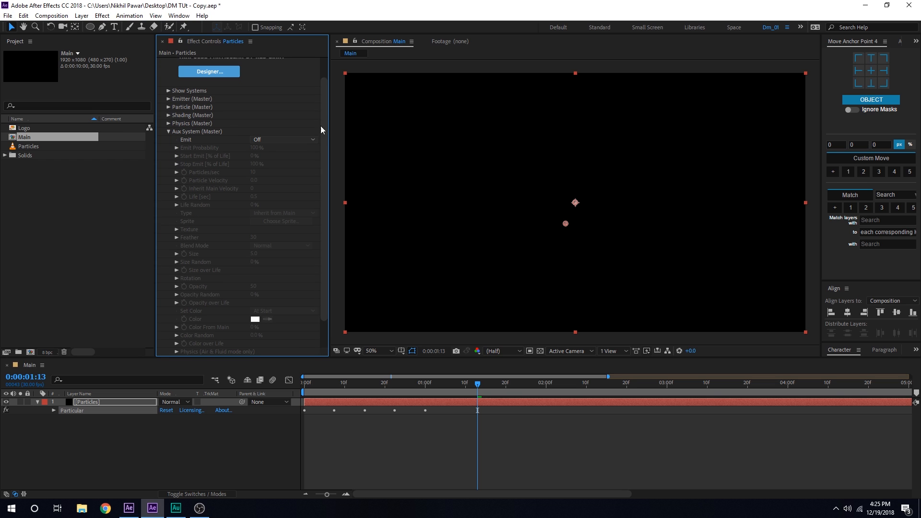
pyautogui.click(292, 139)
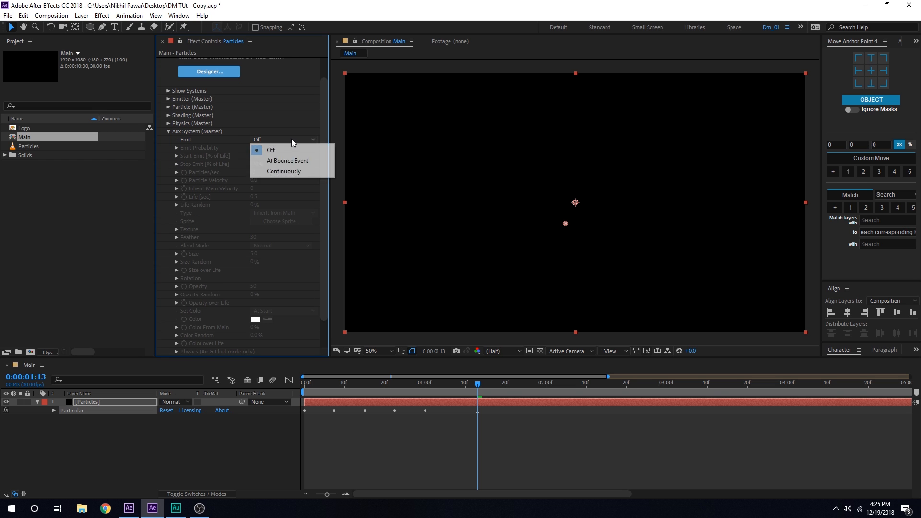
pyautogui.click(288, 170)
pyautogui.moveTo(482, 383); pyautogui.dragTo(455, 389)
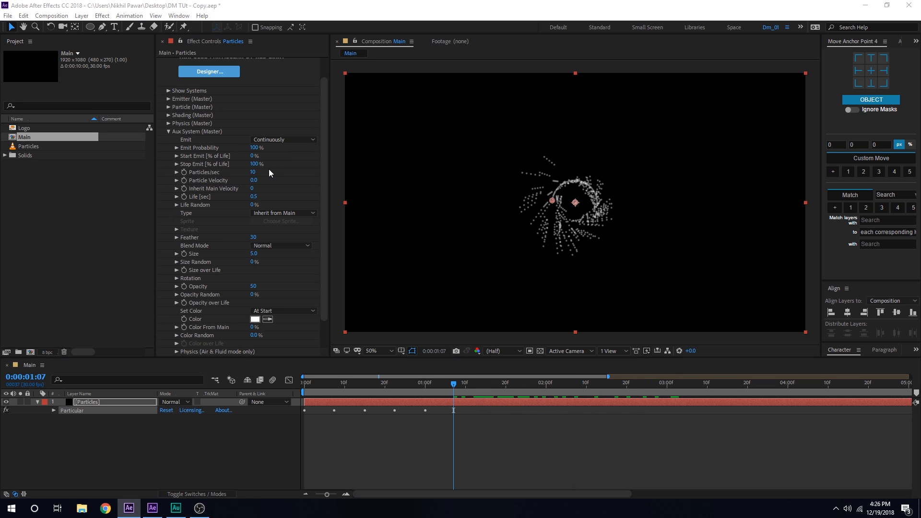
# Set Particles/sec to 300 in Aux System (Master) and to 130 in Emitter (Master)
pyautogui.click(253, 172)
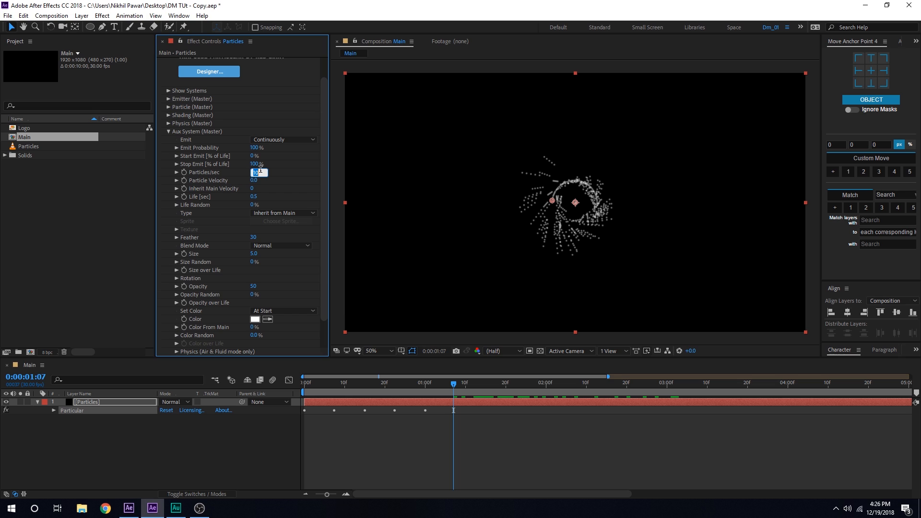
pyautogui.write('300')
pyautogui.press('Return')
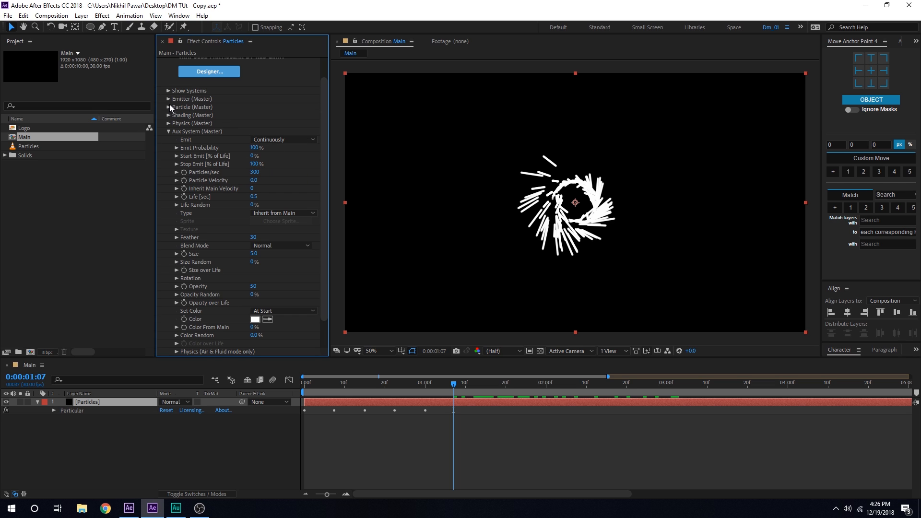
pyautogui.click(168, 99)
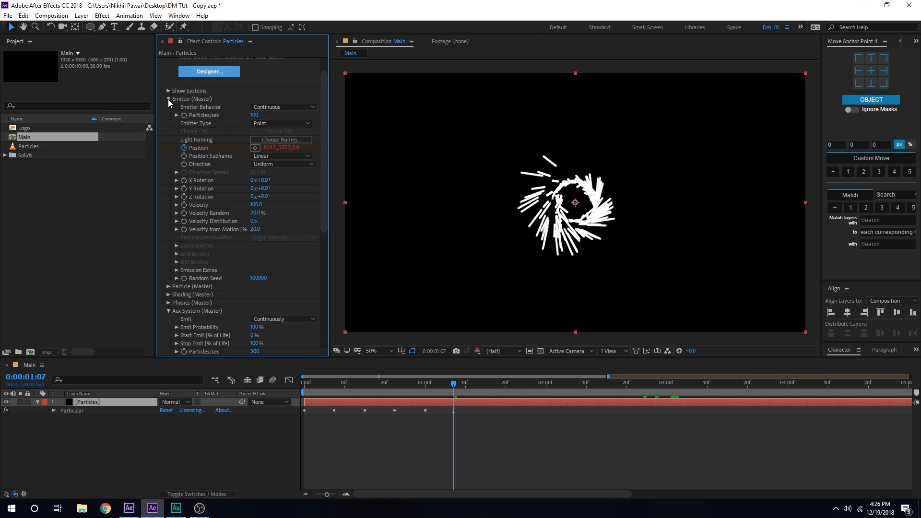
pyautogui.click(253, 115)
pyautogui.write('130')
pyautogui.press('Return')
# Set the Aux System particles' Feather to 0 and Size to 2, and scrub the trails up to 0:00:02:07
pyautogui.scroll(-5, 283, 238)
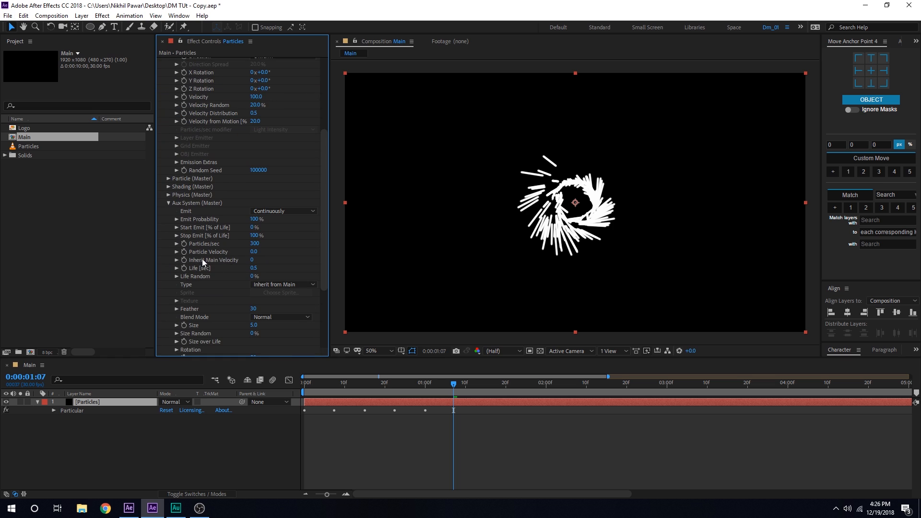
pyautogui.scroll(-1, 212, 247)
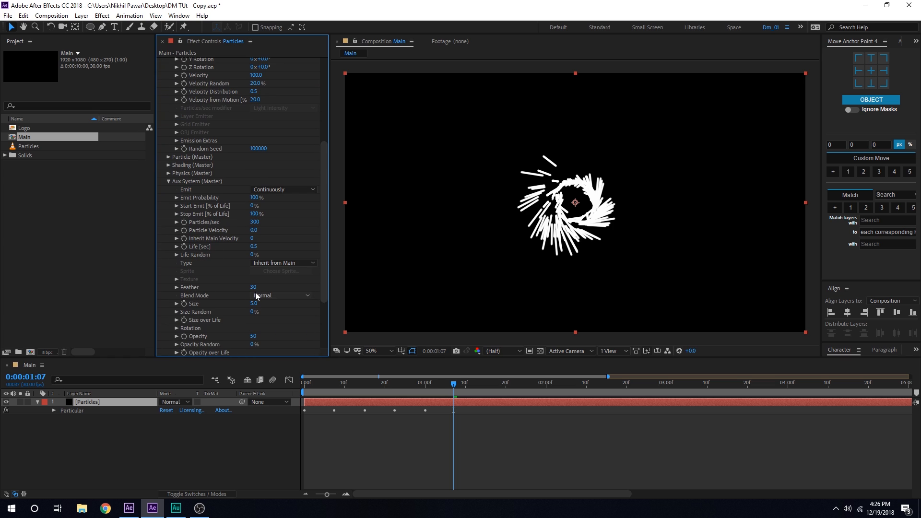
pyautogui.moveTo(253, 287); pyautogui.dragTo(162, 292)
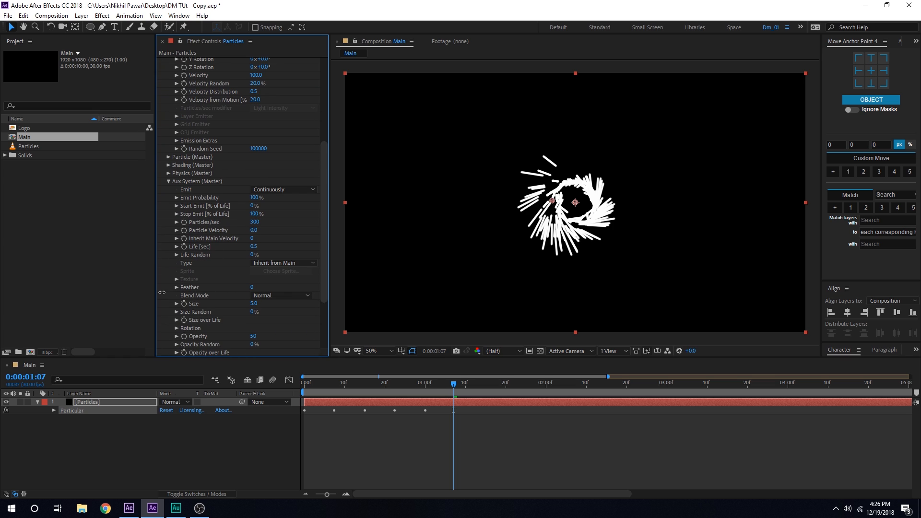
pyautogui.click(254, 304)
pyautogui.click(254, 304)
pyautogui.write('2')
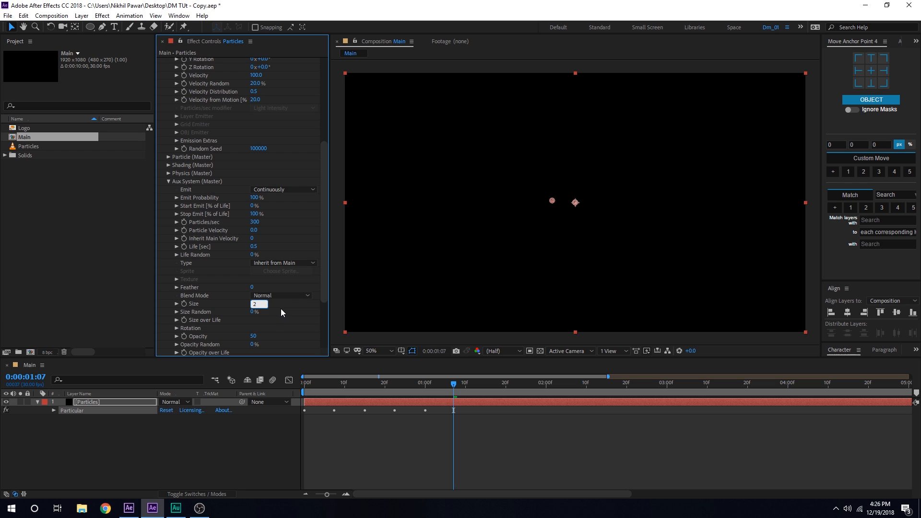
pyautogui.press('Return')
pyautogui.click(459, 386)
pyautogui.moveTo(461, 388); pyautogui.dragTo(575, 412)
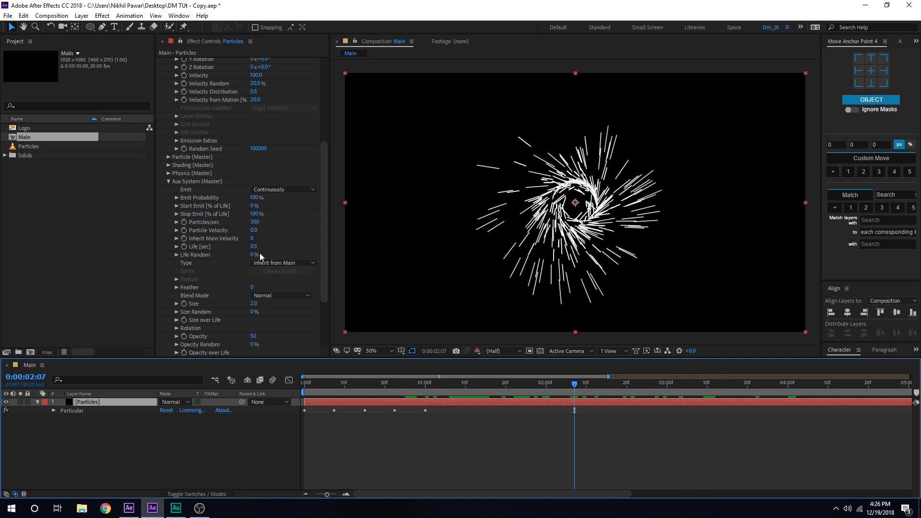
# Set the Aux System Life to 2 seconds and scrub the trails up to 0:00:01:28
pyautogui.click(254, 247)
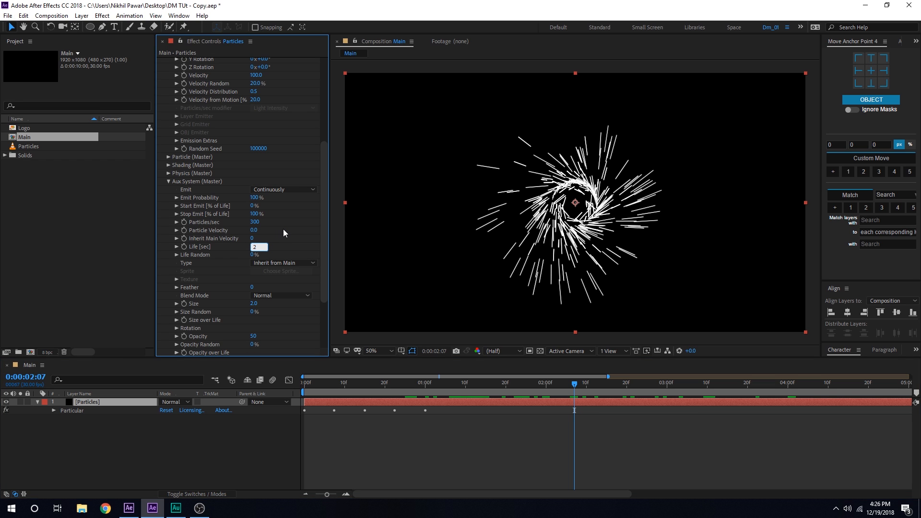
pyautogui.press('Return')
pyautogui.moveTo(359, 381); pyautogui.dragTo(538, 383)
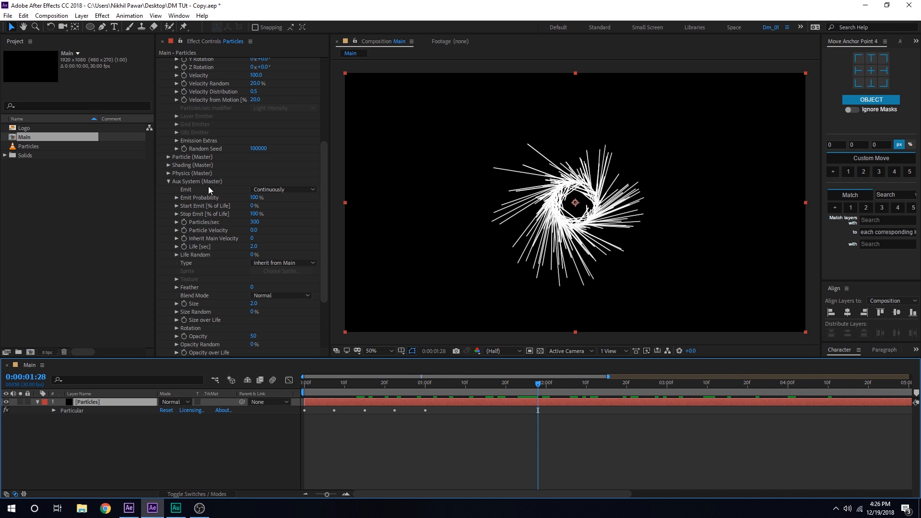
# Try an Emitter (Master) Velocity of 0 and play back the particle ring
pyautogui.scroll(5, 166, 182)
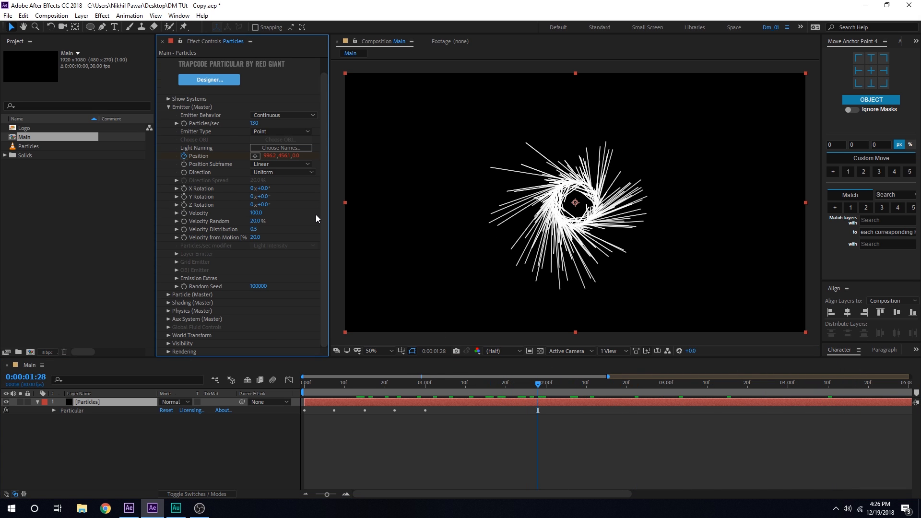
pyautogui.moveTo(259, 215)
pyautogui.mouseDown()
pyautogui.moveTo(246, 216)
pyautogui.moveTo(257, 219)
pyautogui.mouseUp()
pyautogui.click(341, 387)
pyautogui.press('space')
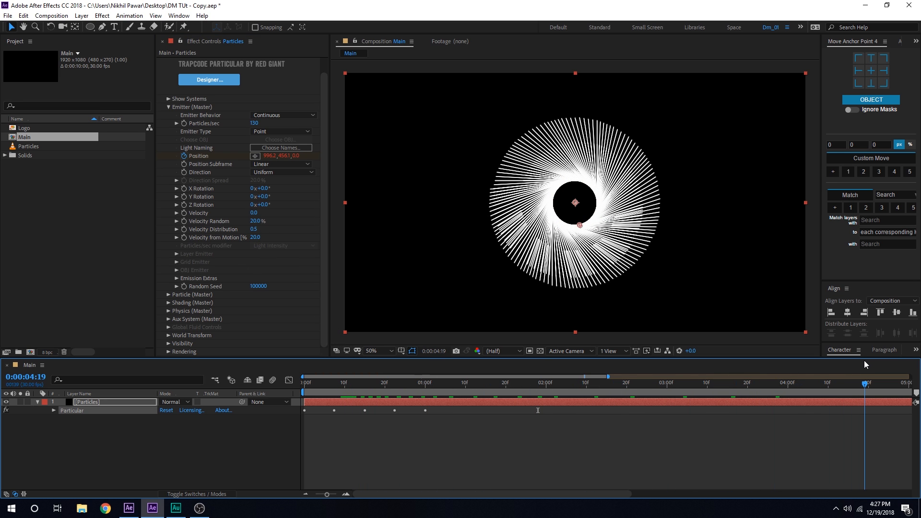
# Go back to 0:00:01:07 and set the emitter's Velocity to 90
pyautogui.moveTo(865, 382); pyautogui.dragTo(451, 382)
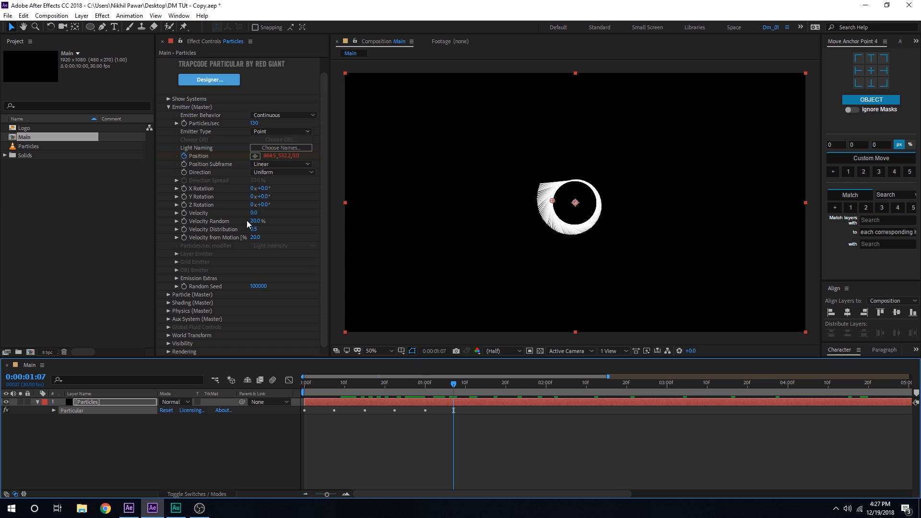
pyautogui.moveTo(254, 214); pyautogui.dragTo(259, 214)
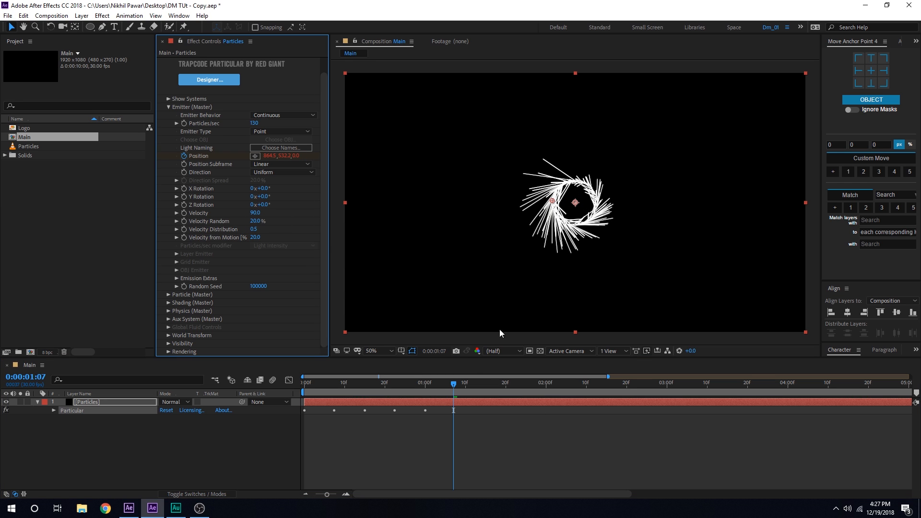
# Keyframe the emitter's Particles/sec at 0:00:02:00, set it to 0 at 0:00:02:01, and scrub on to 0:00:05:09
pyautogui.moveTo(448, 392); pyautogui.dragTo(547, 400)
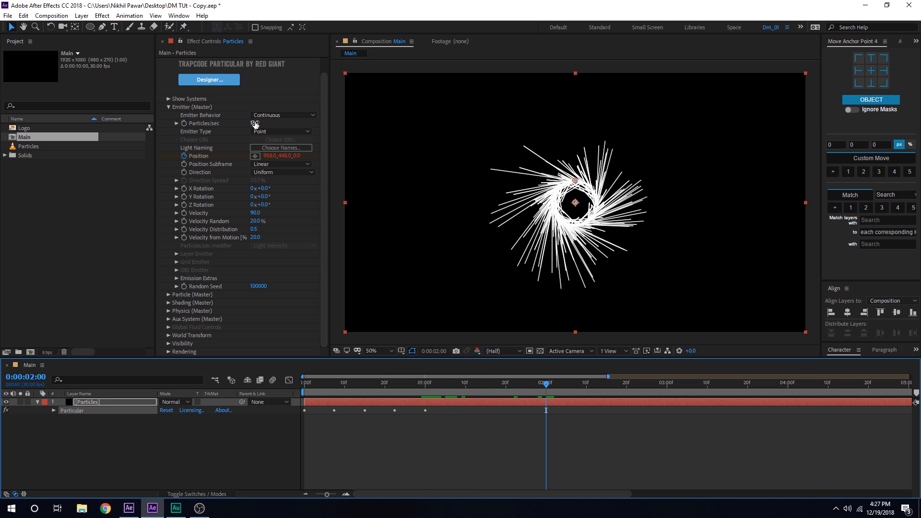
pyautogui.click(186, 124)
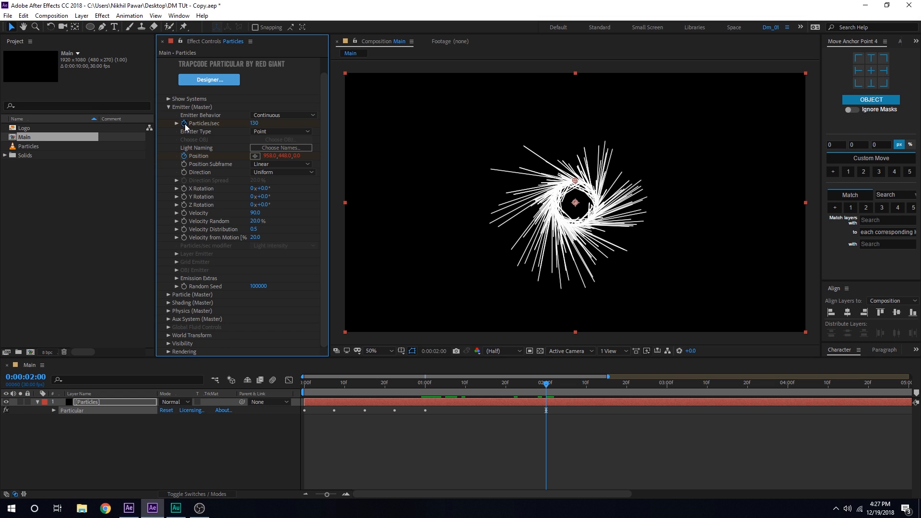
pyautogui.press('pagedown')
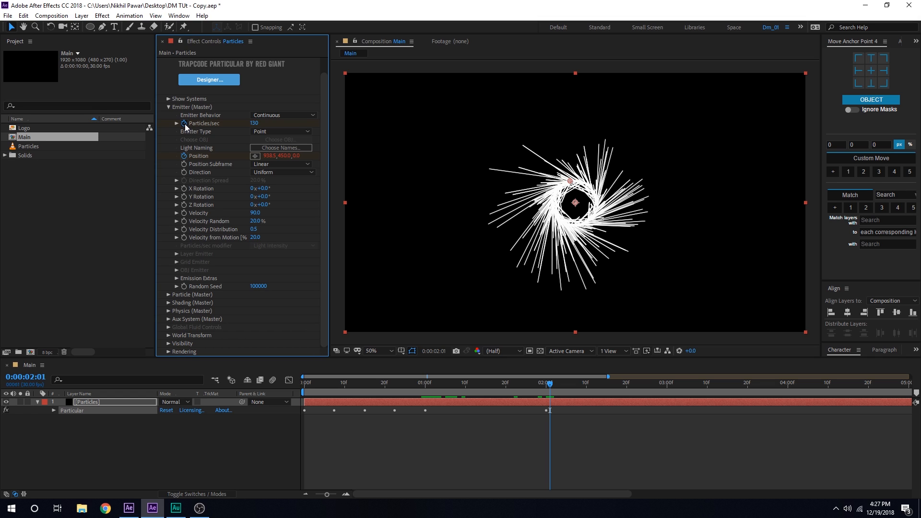
pyautogui.click(253, 123)
pyautogui.write('0')
pyautogui.press('Return')
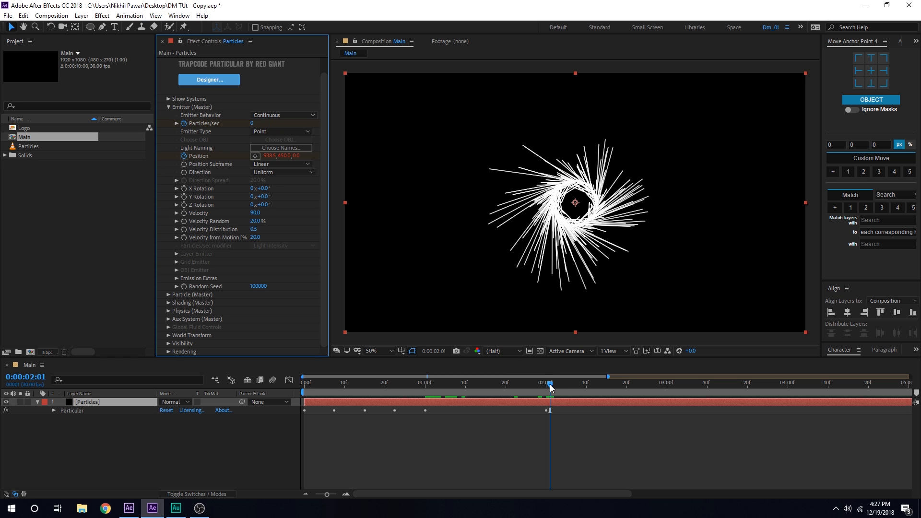
pyautogui.moveTo(549, 384); pyautogui.dragTo(580, 393)
pyautogui.press('-')
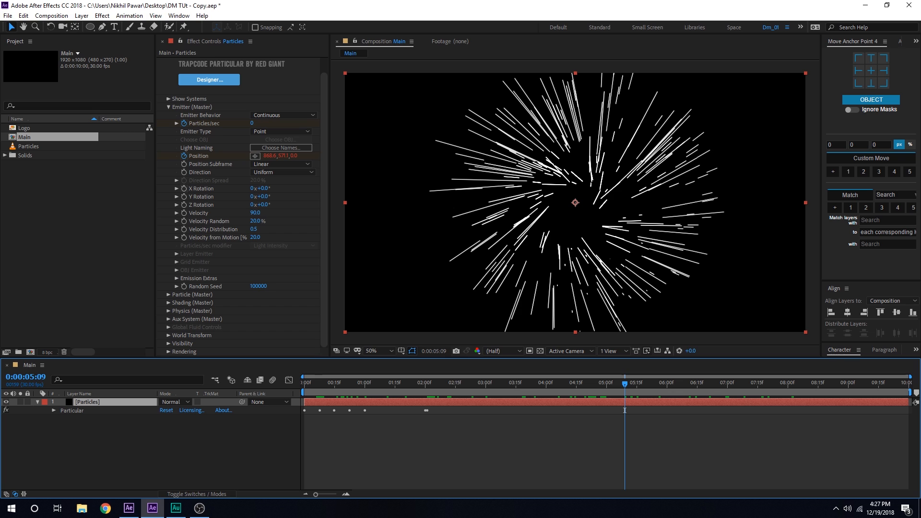
# Set the emitter's Velocity to 420 and scrub the particle burst up to 0:00:03:18
pyautogui.moveTo(255, 214); pyautogui.dragTo(259, 213)
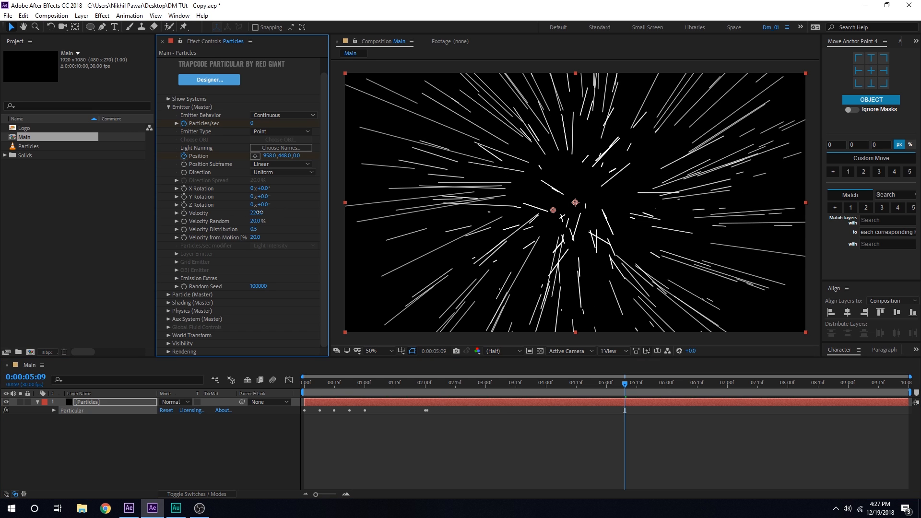
pyautogui.click(255, 213)
pyautogui.write('420')
pyautogui.press('Return')
pyautogui.click(335, 384)
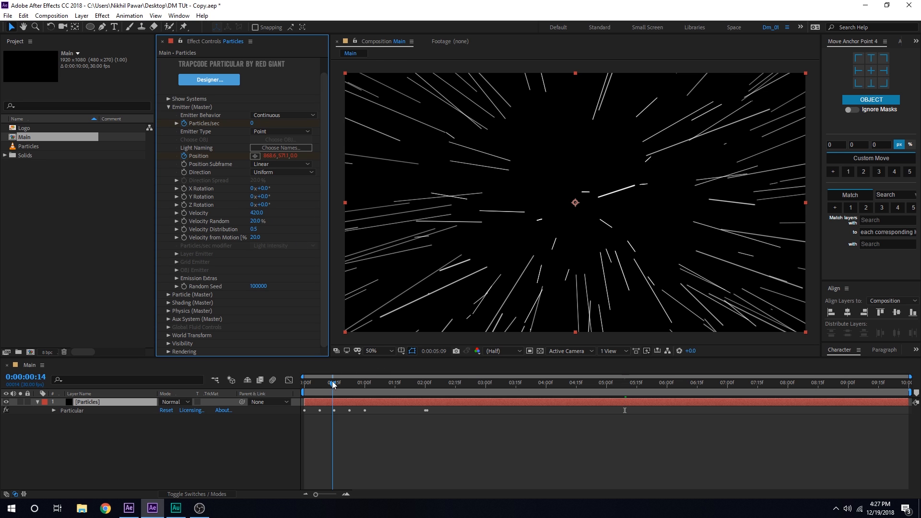
pyautogui.moveTo(335, 384); pyautogui.dragTo(522, 389)
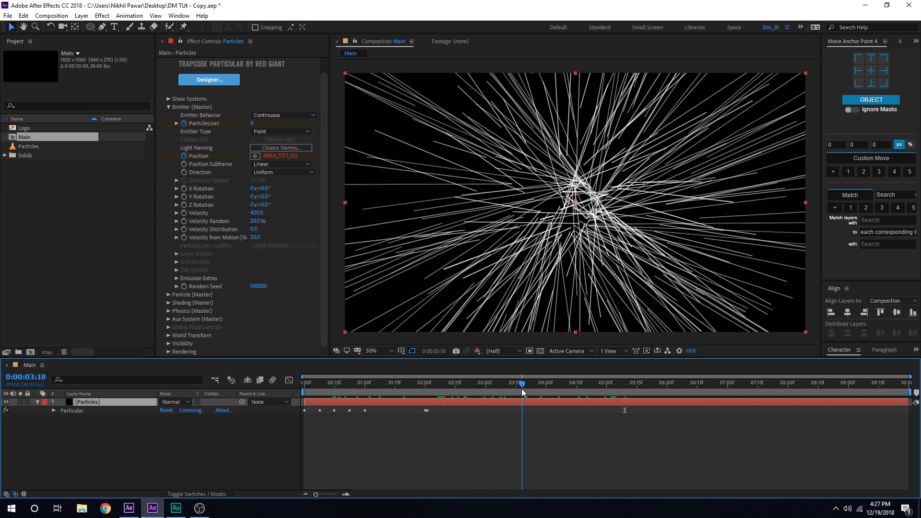
# Set the emitter's Velocity Random to 10% and Velocity from Motion to 50
pyautogui.click(255, 222)
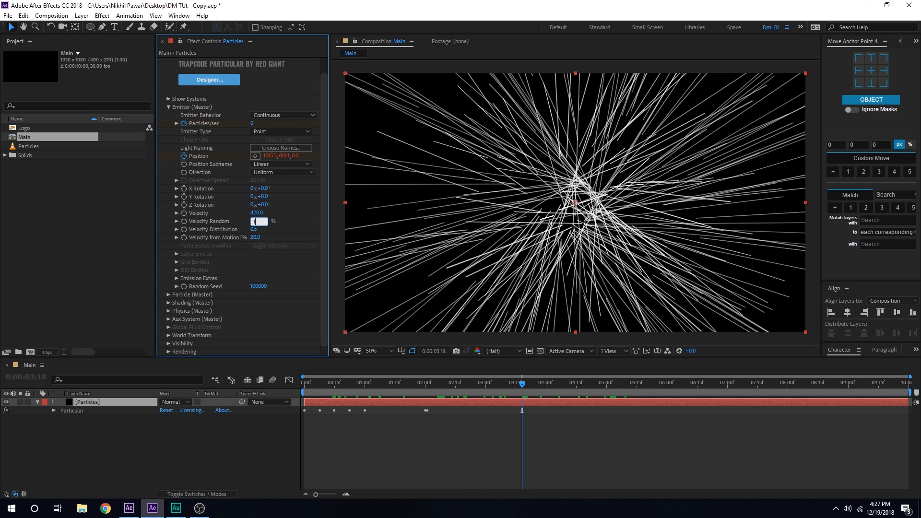
pyautogui.write('10')
pyautogui.press('Return')
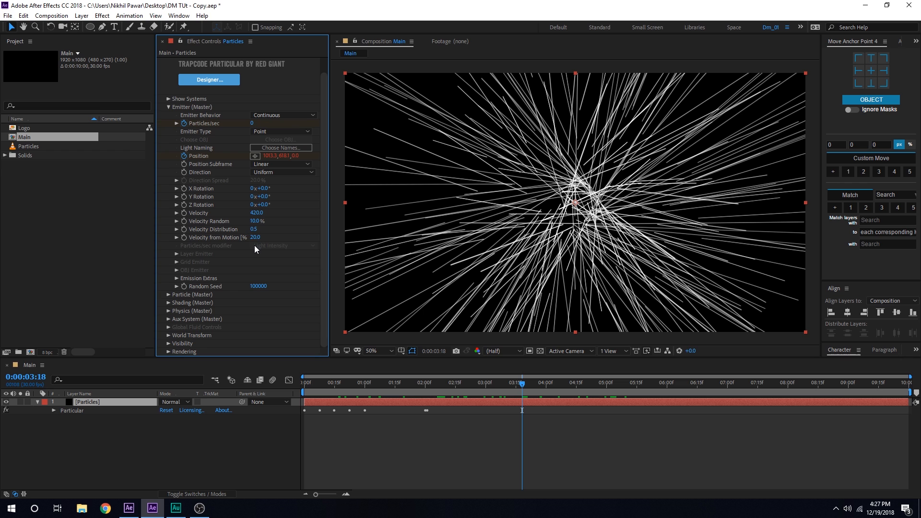
pyautogui.moveTo(256, 240); pyautogui.dragTo(271, 244)
pyautogui.click(256, 237)
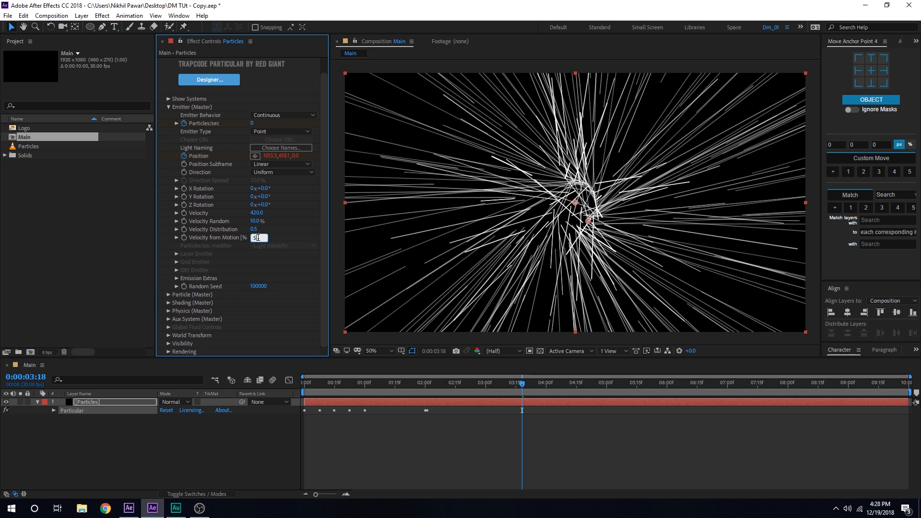
pyautogui.press('Return')
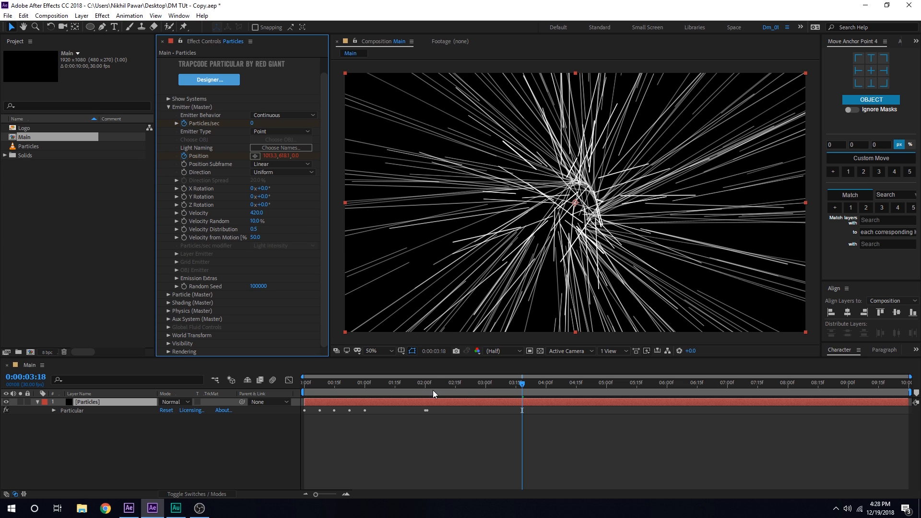
# Go to 0:00:01:13, set the emitter's Velocity to 300, and scrub the animation to 0:00:02:01
pyautogui.moveTo(349, 382); pyautogui.dragTo(391, 384)
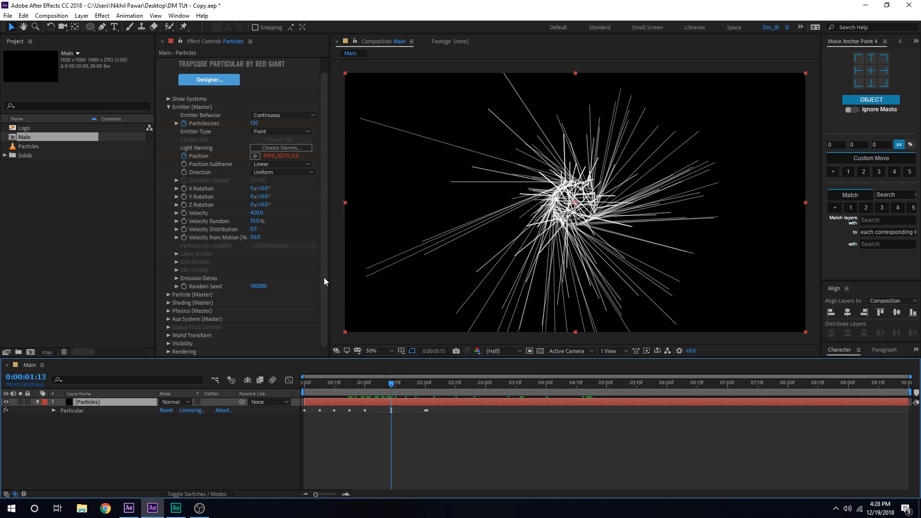
pyautogui.moveTo(256, 214); pyautogui.dragTo(250, 214)
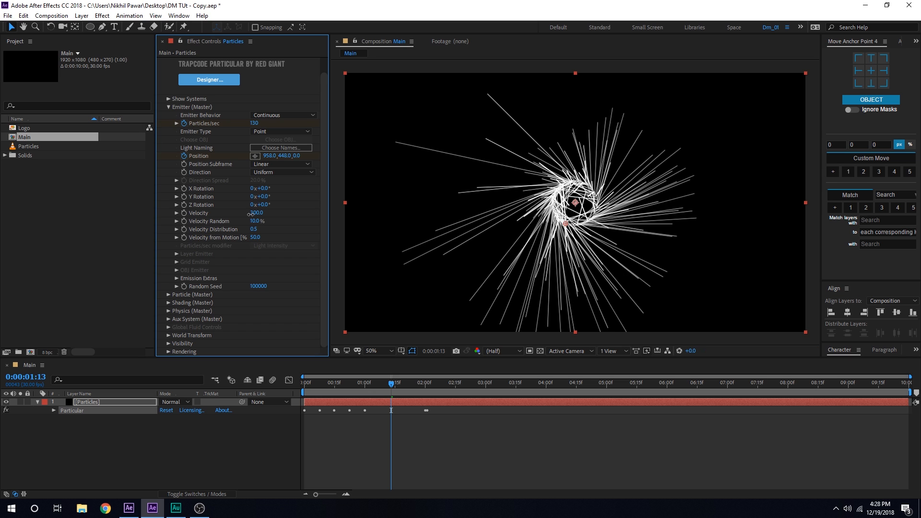
pyautogui.moveTo(394, 384); pyautogui.dragTo(365, 412)
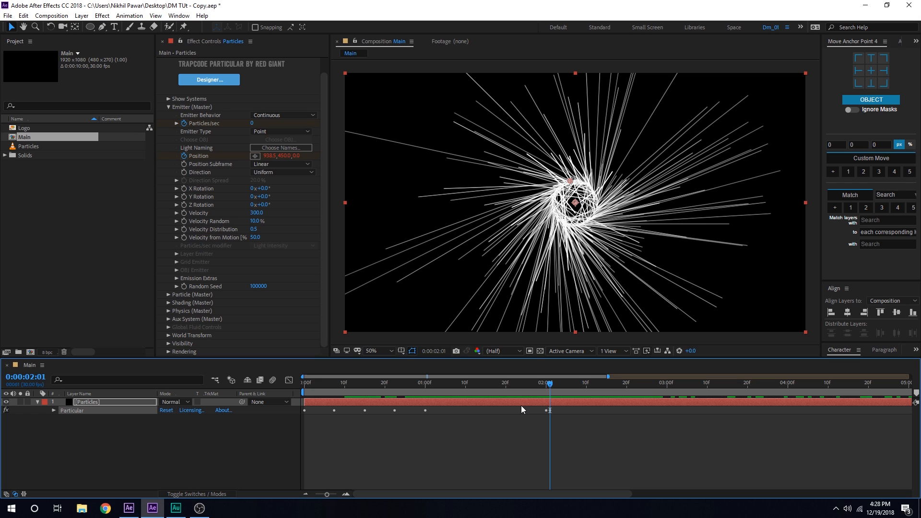
# Reveal the Particles layer's keyframes and move both Particles/sec keyframes so they begin at 0:00:01:10
pyautogui.click(521, 403)
pyautogui.press('u')
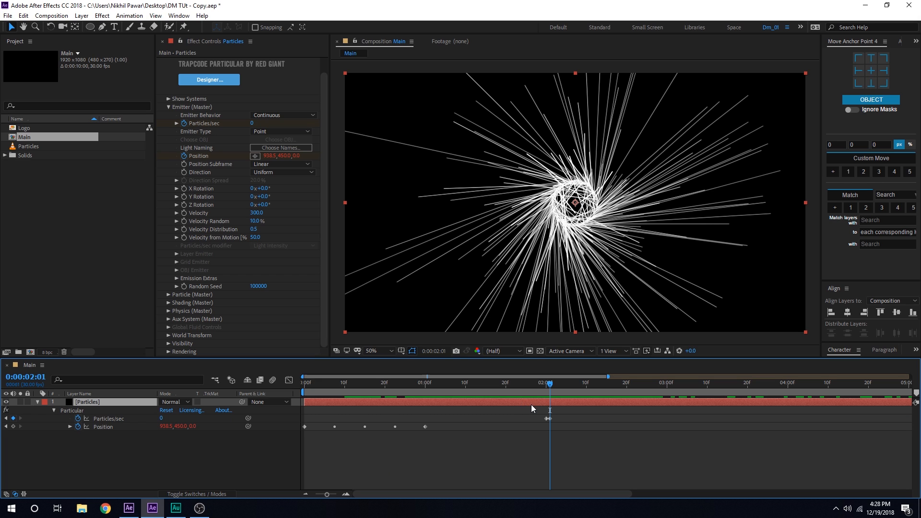
pyautogui.moveTo(531, 410); pyautogui.dragTo(566, 422)
pyautogui.click(462, 390)
pyautogui.moveTo(463, 391); pyautogui.dragTo(469, 394)
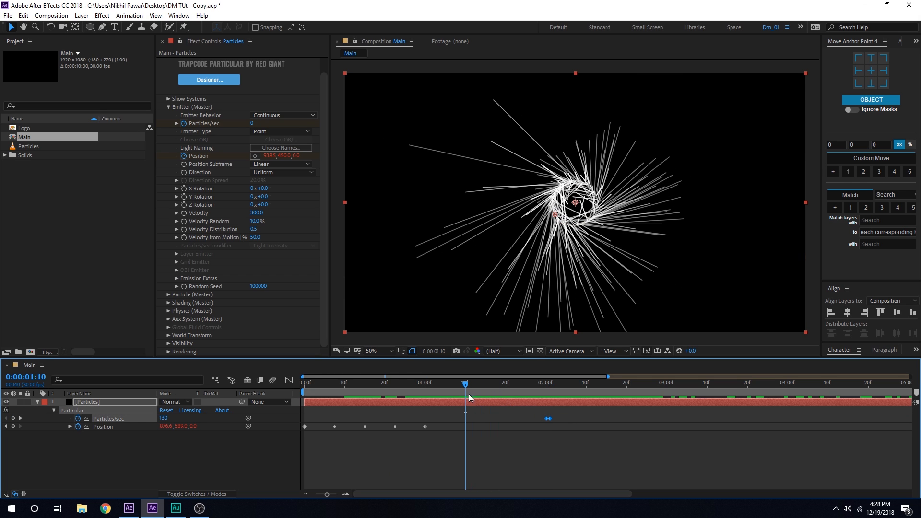
pyautogui.moveTo(528, 421); pyautogui.dragTo(472, 425)
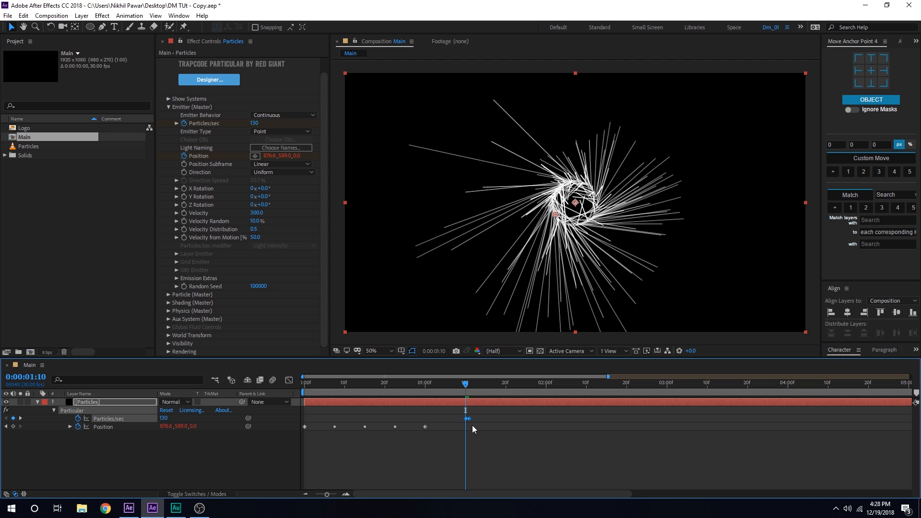
# Scrub the burst to 0:00:02:26 and set the Aux System's Set Color to Over Life
pyautogui.click(472, 425)
pyautogui.moveTo(469, 388); pyautogui.dragTo(655, 412)
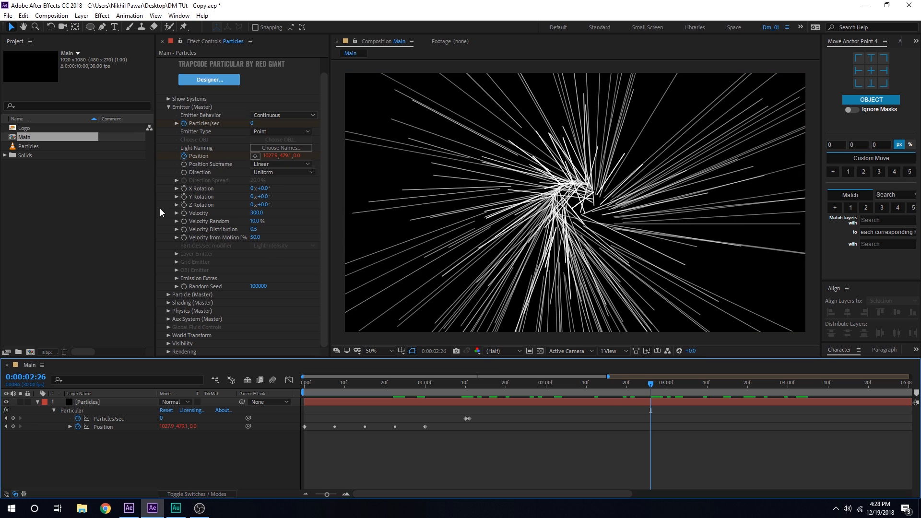
pyautogui.click(168, 107)
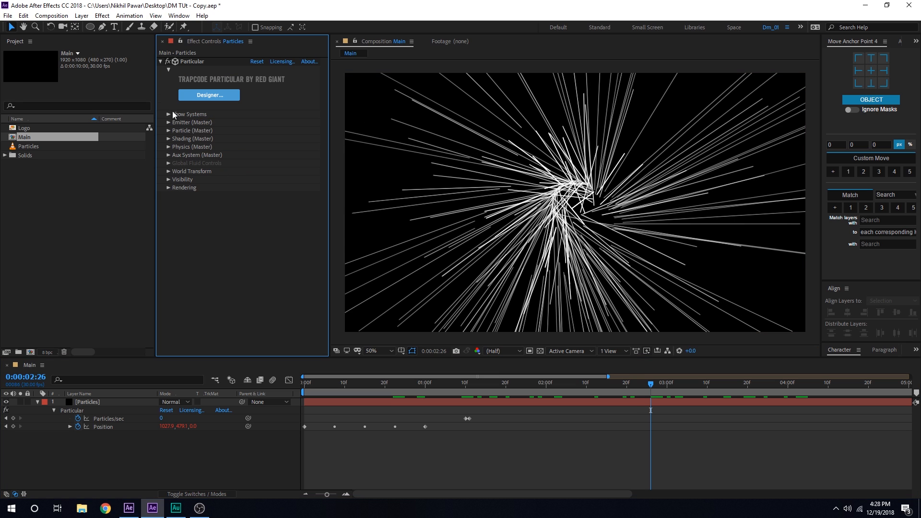
pyautogui.click(168, 155)
pyautogui.scroll(-3, 229, 235)
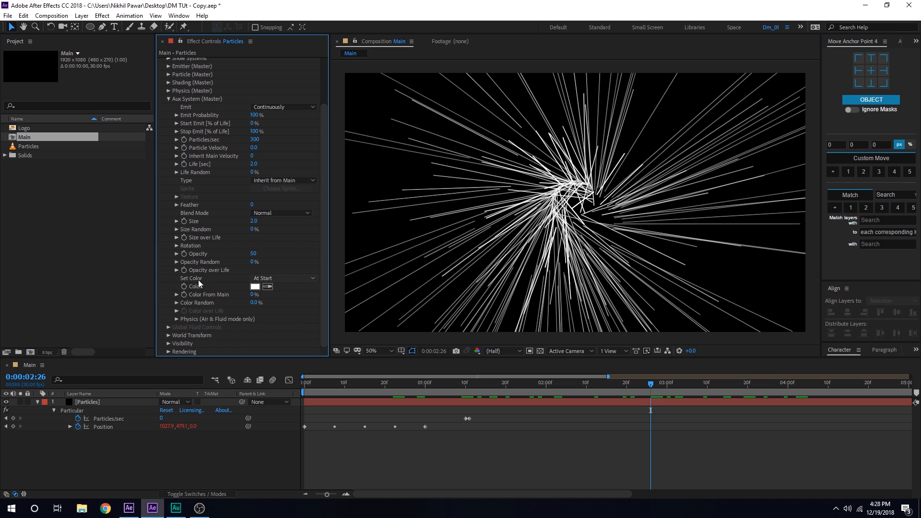
pyautogui.click(290, 280)
pyautogui.click(276, 299)
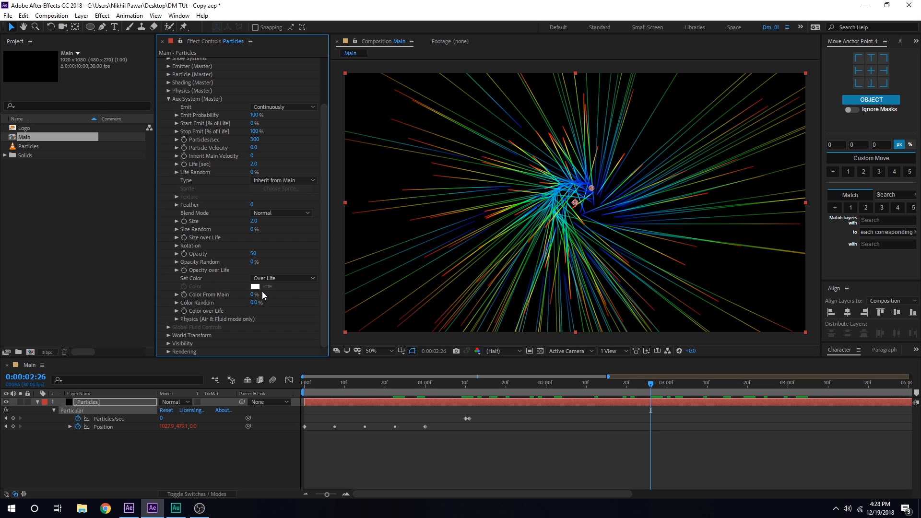
# Apply the white-to-black gradient preset to the Aux System's Color over Life ramp and give the effect settings more width
pyautogui.click(176, 311)
pyautogui.click(307, 291)
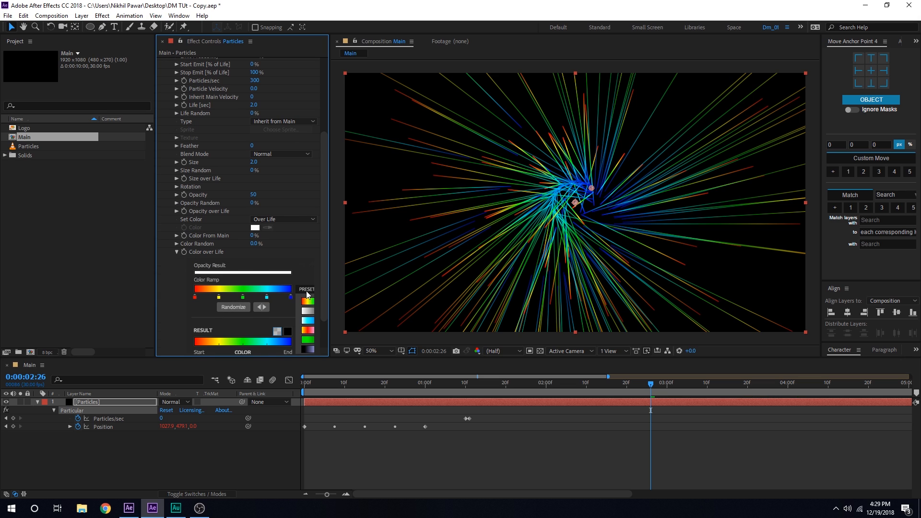
pyautogui.click(308, 312)
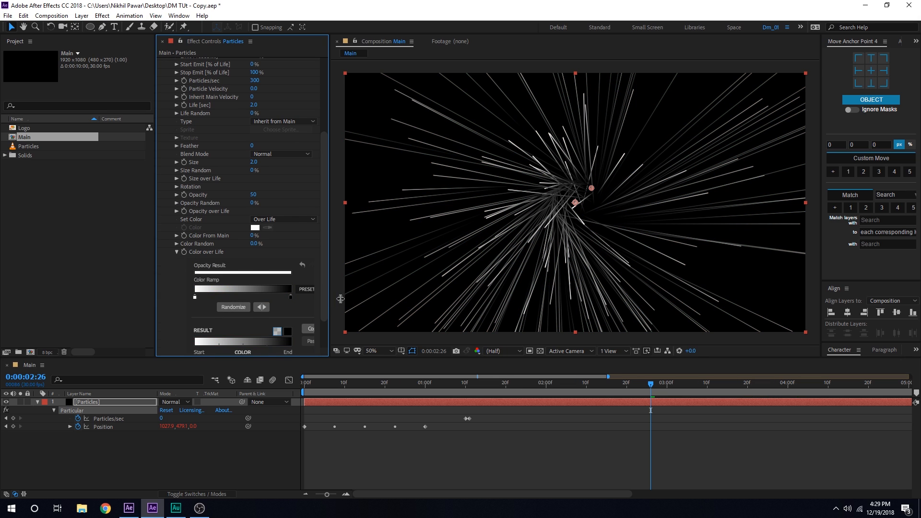
pyautogui.moveTo(330, 299); pyautogui.dragTo(372, 299)
# Set the start colour of the Color over Life ramp to orange, FFB400
pyautogui.doubleClick(195, 296)
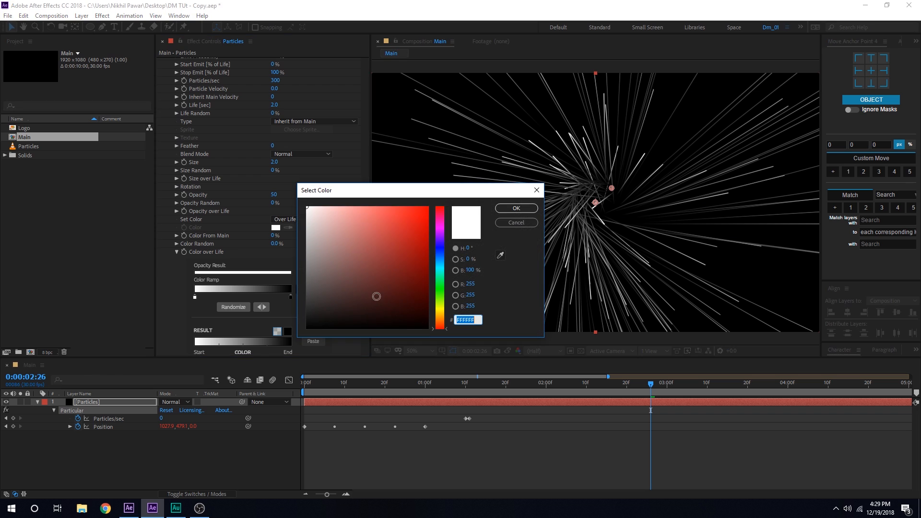
pyautogui.moveTo(441, 306); pyautogui.dragTo(441, 316)
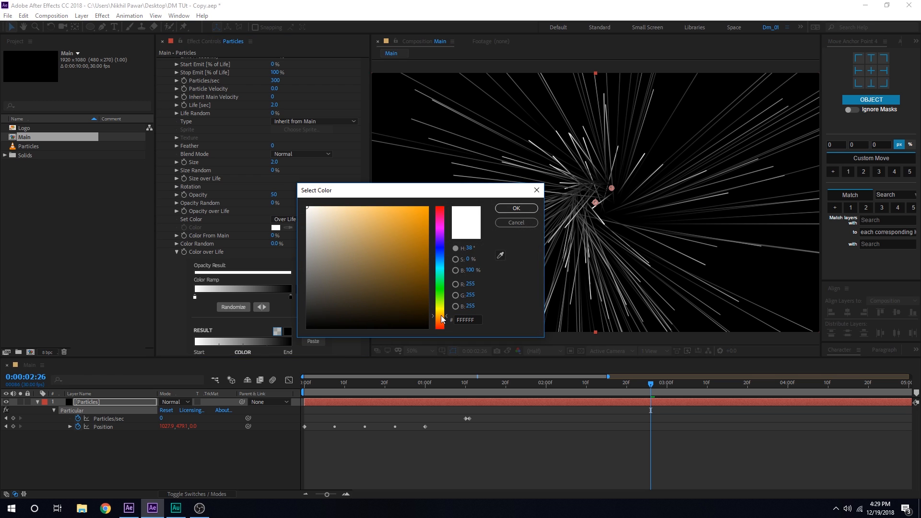
pyautogui.click(426, 209)
pyautogui.click(516, 208)
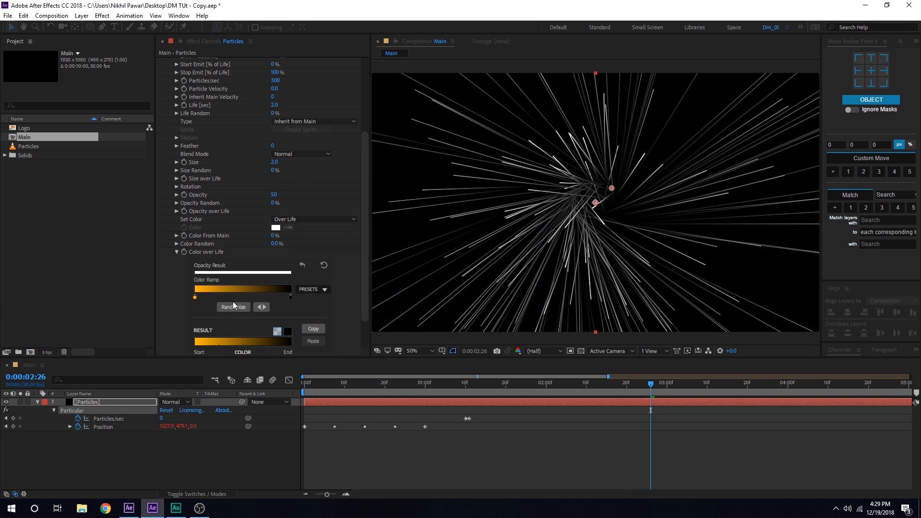
# Set the end colour of the Color over Life ramp to a deep reddish orange with a hue of about 21°
pyautogui.doubleClick(290, 296)
pyautogui.moveTo(441, 307); pyautogui.dragTo(440, 326)
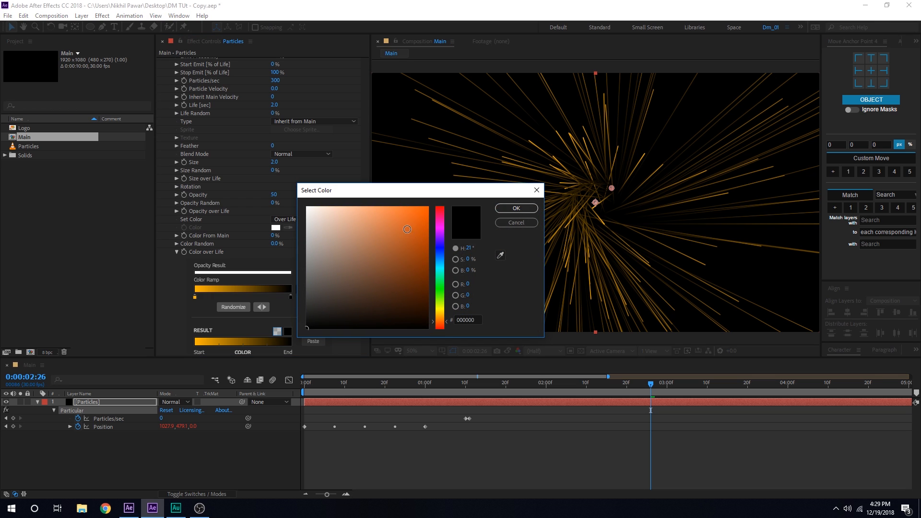
pyautogui.click(408, 229)
pyautogui.click(525, 208)
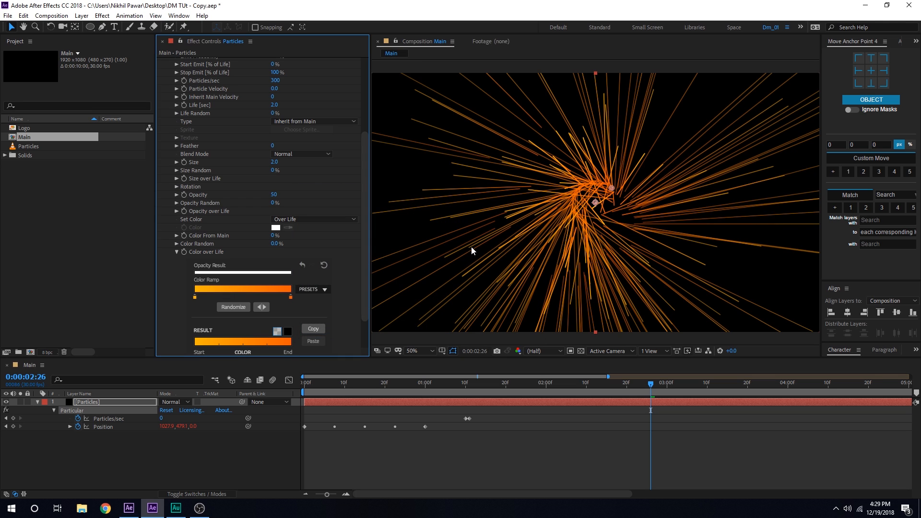
pyautogui.click(176, 252)
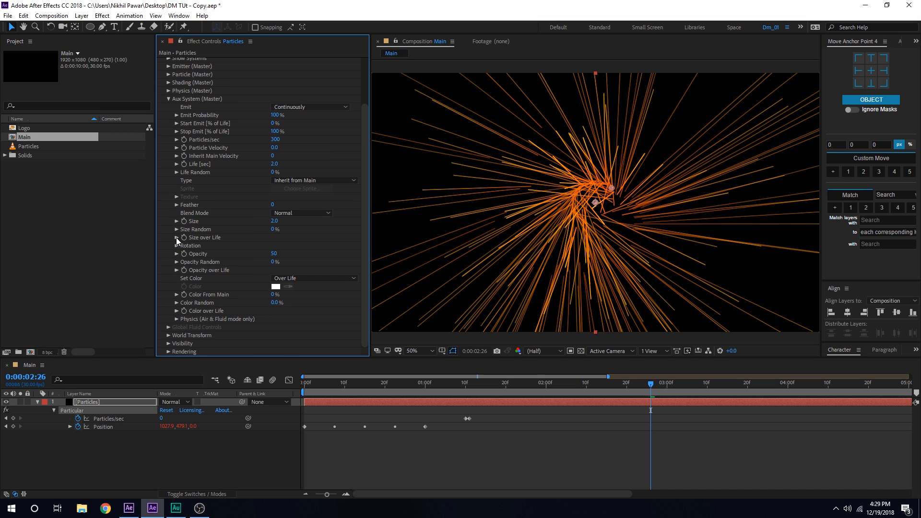
# Apply the triangular rise-and-fall preset to the Aux System's Size over Life and scrub the animation to 0:00:02:04
pyautogui.click(175, 239)
pyautogui.click(316, 260)
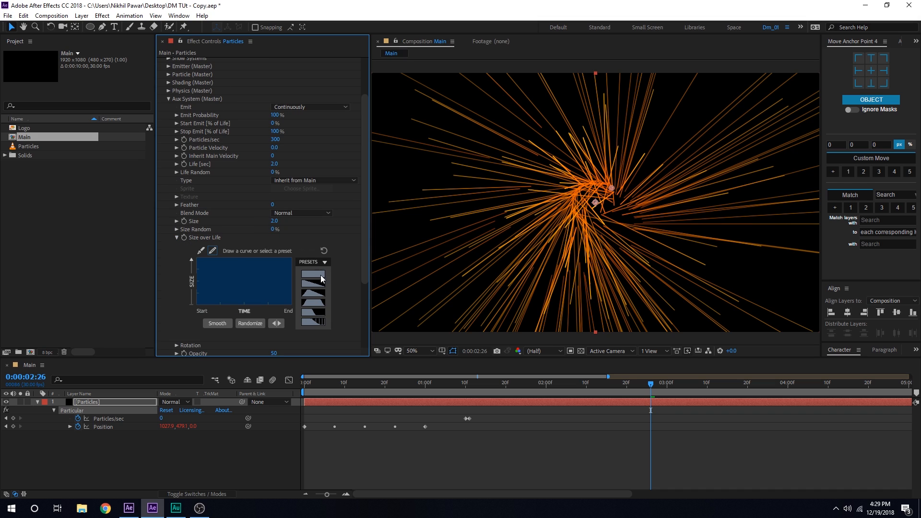
pyautogui.click(323, 292)
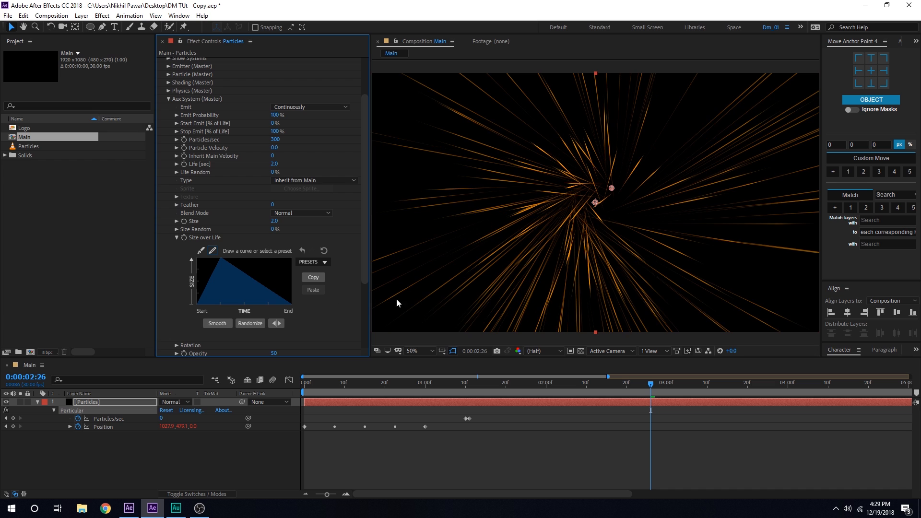
pyautogui.moveTo(323, 386); pyautogui.dragTo(560, 415)
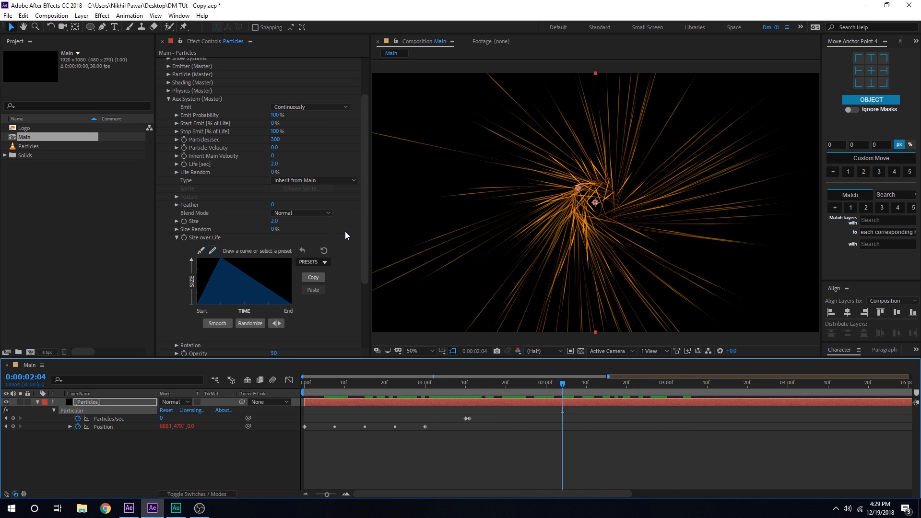
# Try the linear fade-out preset on the Aux System's Opacity over Life, replacing it with the flat-topped fade-in and fade-out preset
pyautogui.scroll(-3, 345, 231)
pyautogui.scroll(-1, 216, 293)
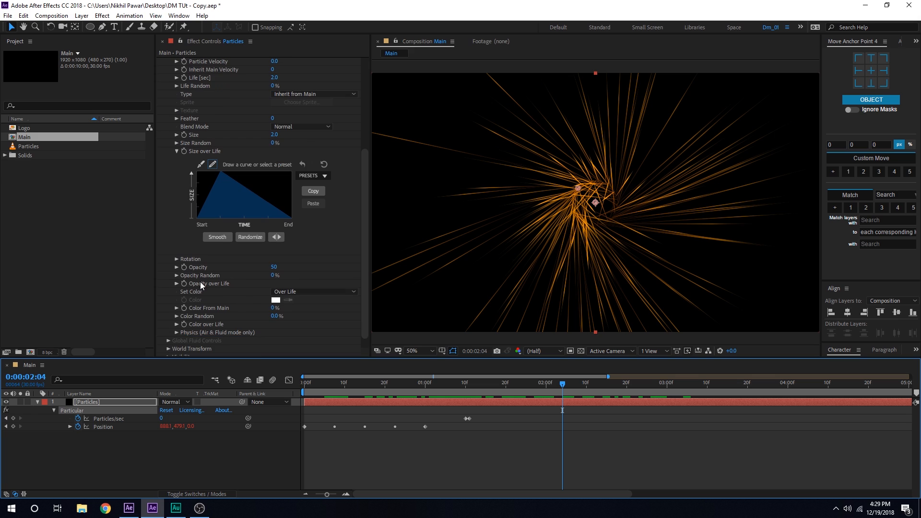
pyautogui.click(177, 284)
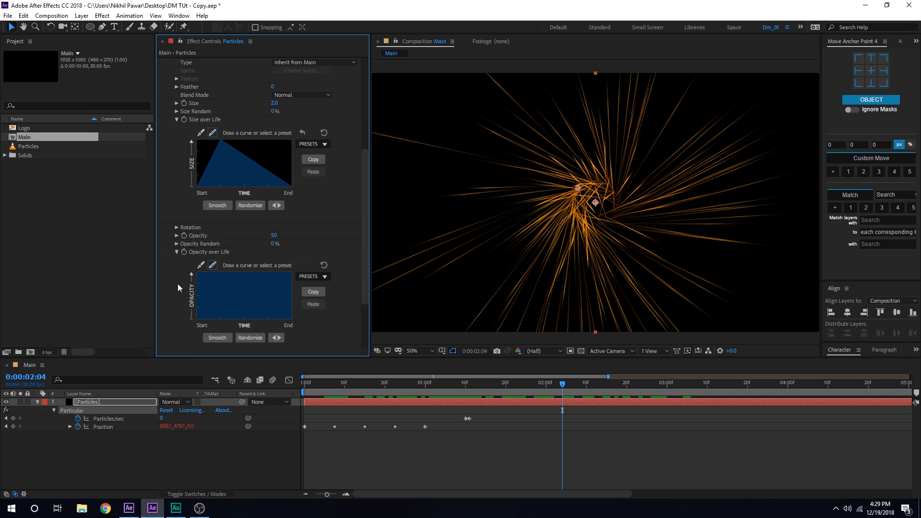
pyautogui.click(318, 276)
pyautogui.click(317, 297)
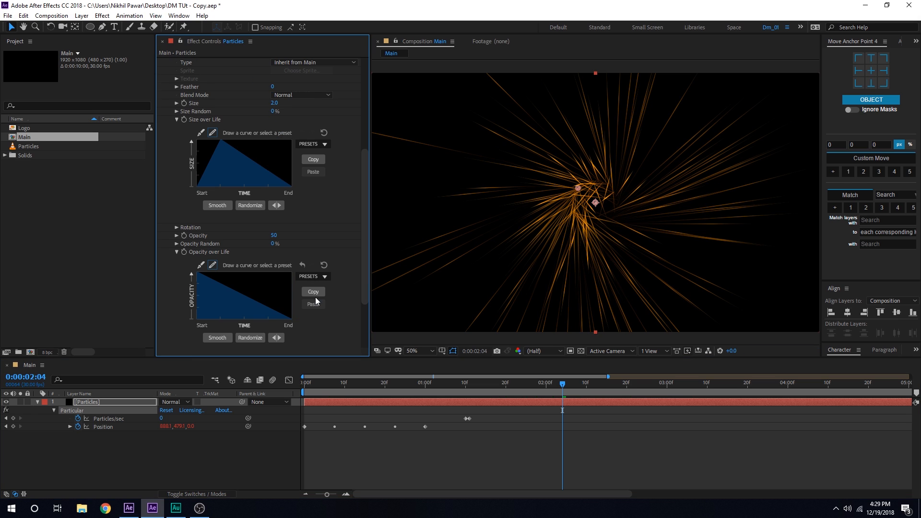
pyautogui.click(315, 277)
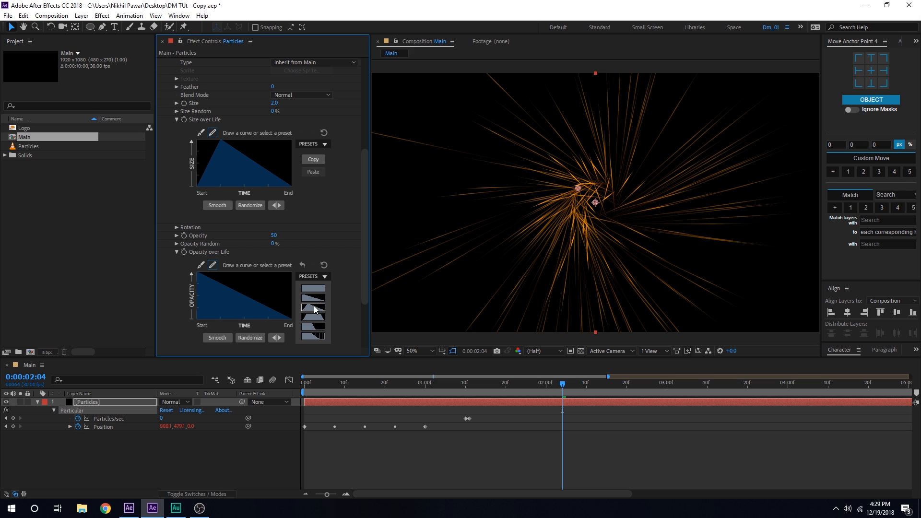
pyautogui.click(315, 316)
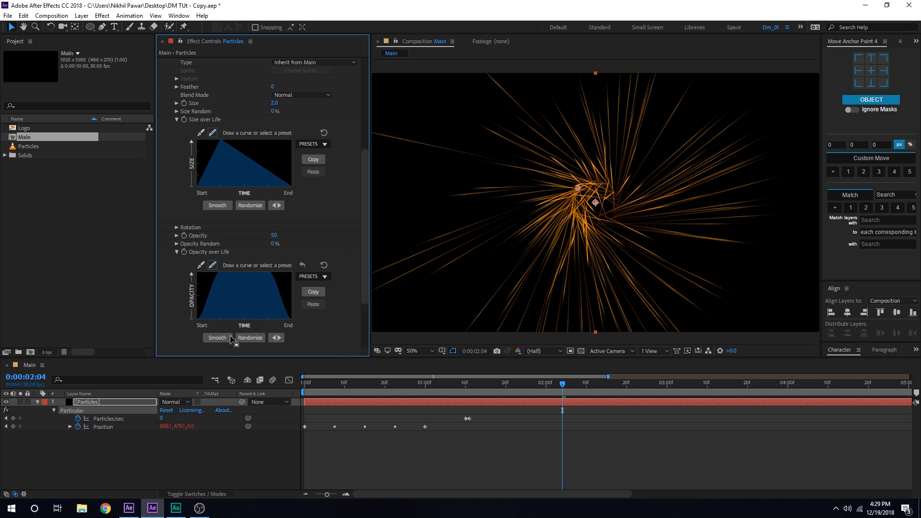
pyautogui.click(176, 252)
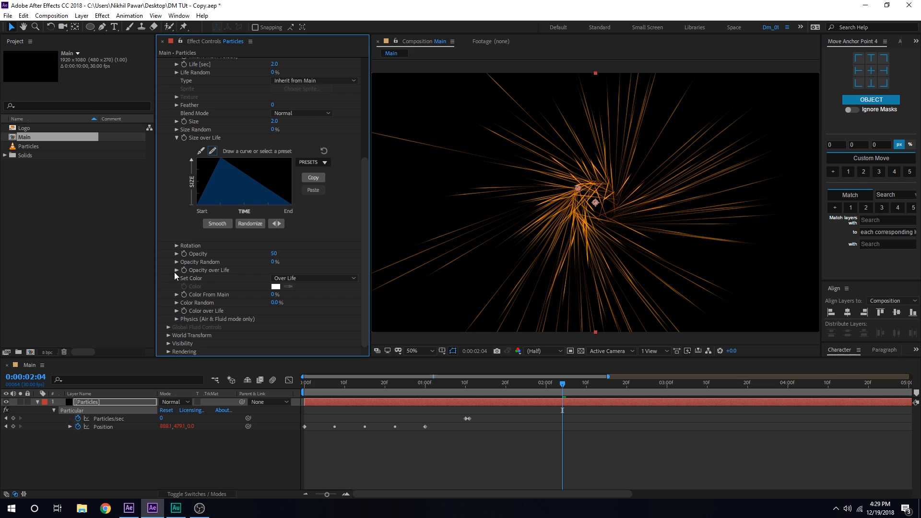
# Change the start colour of the Color over Life ramp to yellow, FFD800
pyautogui.click(175, 311)
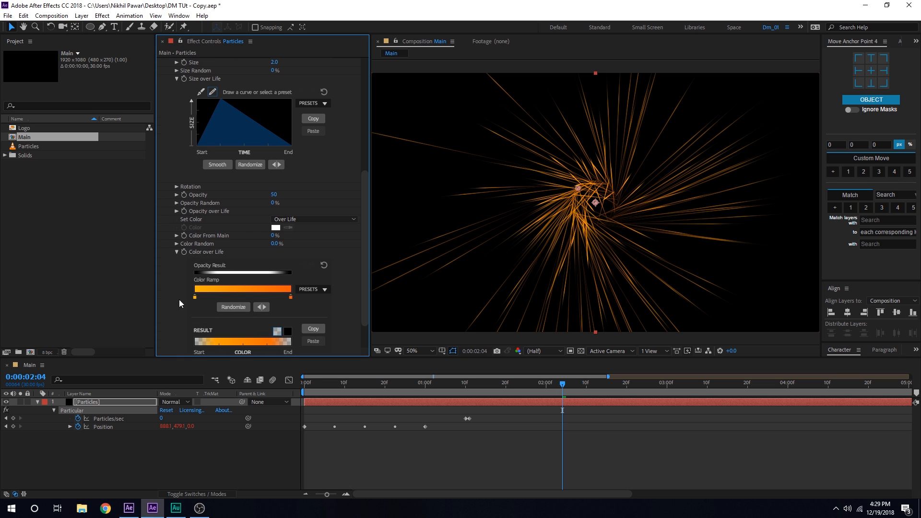
pyautogui.doubleClick(195, 298)
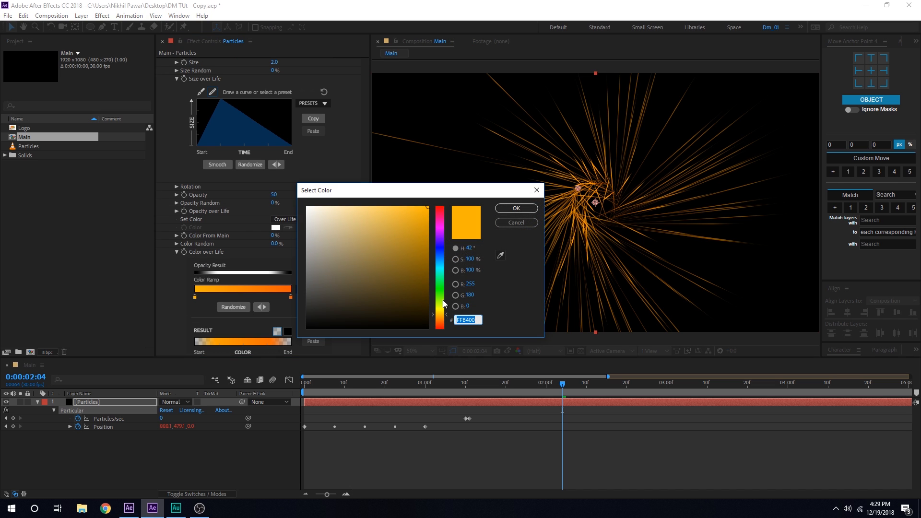
pyautogui.click(441, 313)
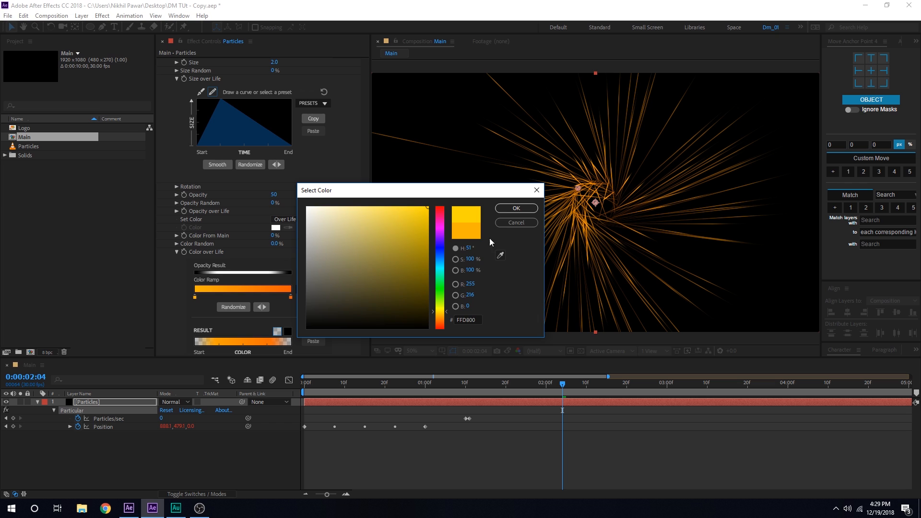
pyautogui.click(514, 209)
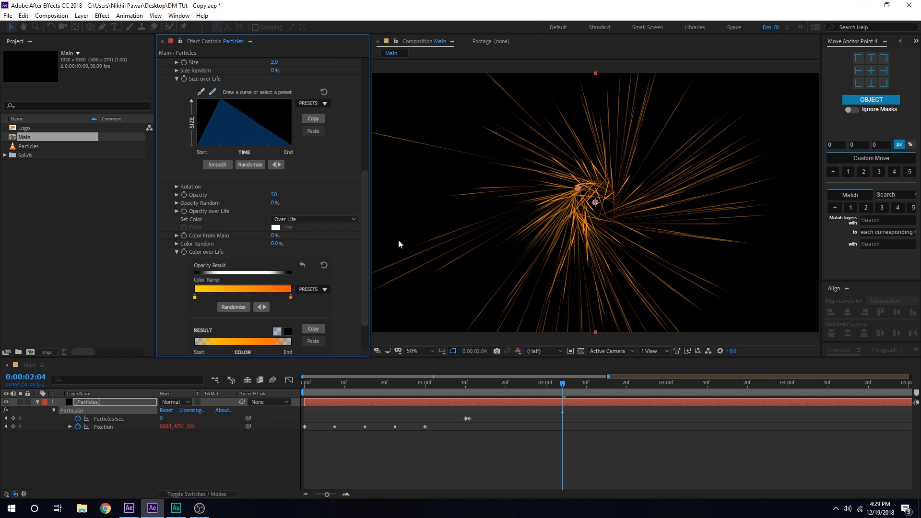
# Shift the hue of the Color over Life ramp's end colour slightly towards red
pyautogui.doubleClick(291, 299)
pyautogui.moveTo(438, 322); pyautogui.dragTo(442, 327)
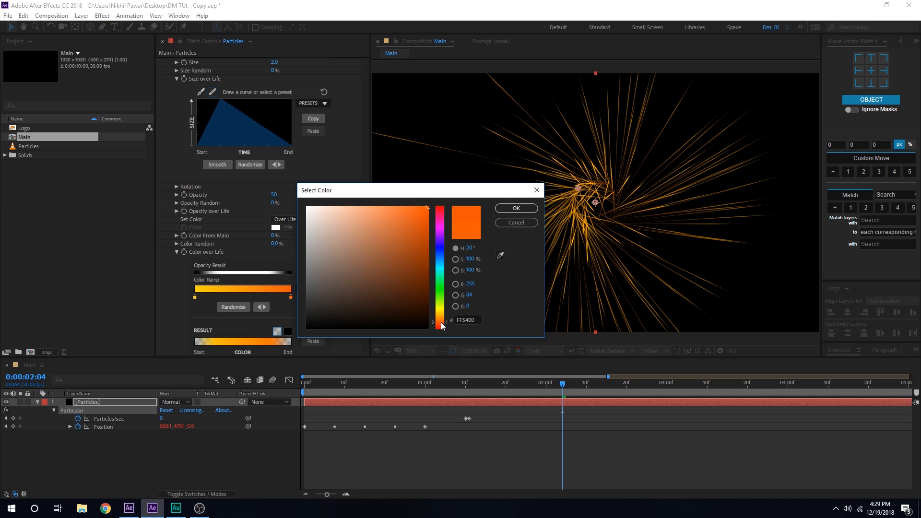
pyautogui.click(517, 208)
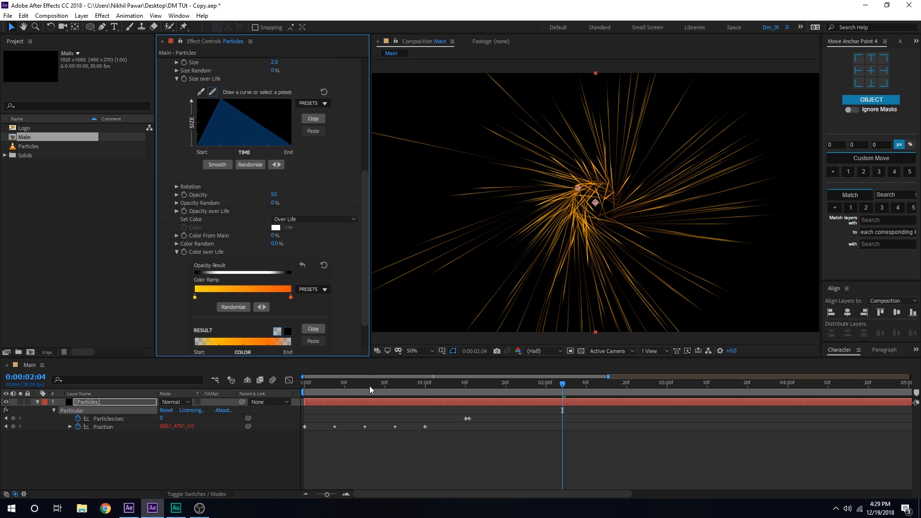
# Move the orange end stop of the colour ramp inward to about 60% and scrub the animation up to 0:00:03:02
pyautogui.moveTo(324, 382); pyautogui.dragTo(449, 390)
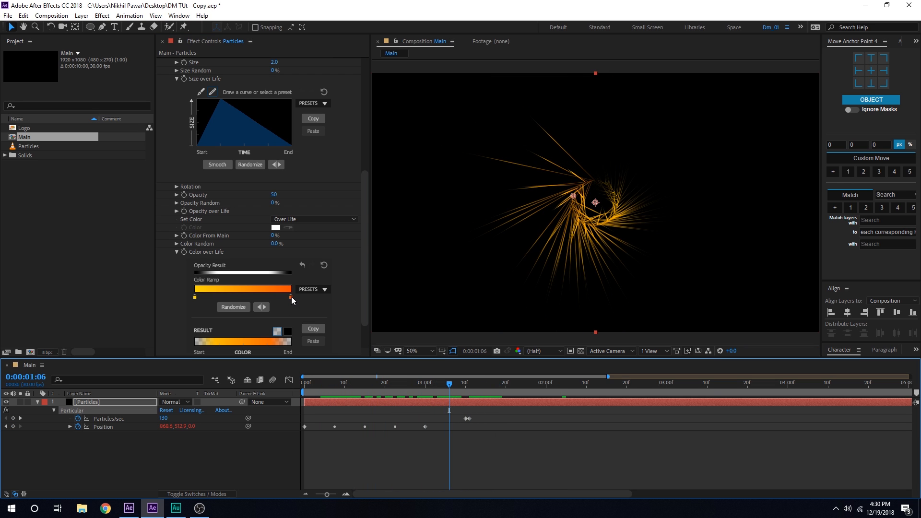
pyautogui.moveTo(291, 300); pyautogui.dragTo(251, 304)
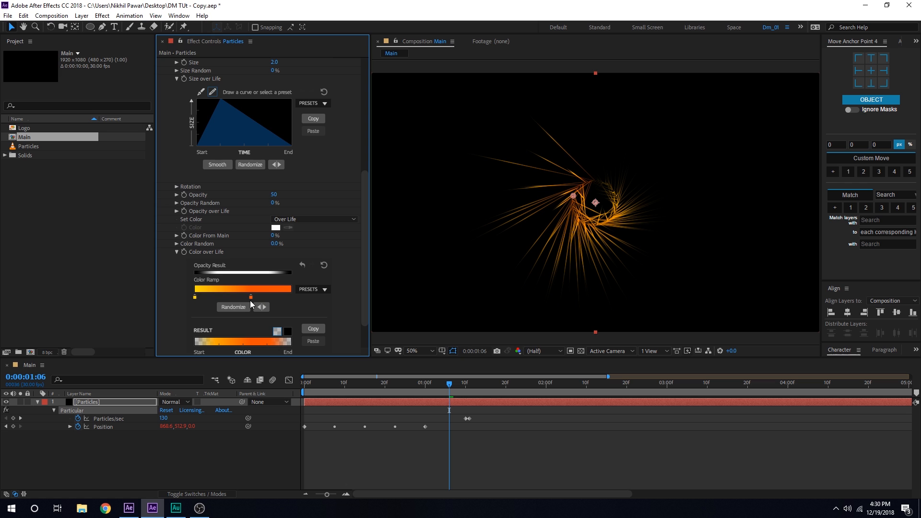
pyautogui.moveTo(350, 389); pyautogui.dragTo(675, 408)
# Add a two-node camera with the 28mm preset to the Main composition, keeping the name Camera 1
pyautogui.press('-')
pyautogui.press('-')
pyautogui.rightClick(119, 457)
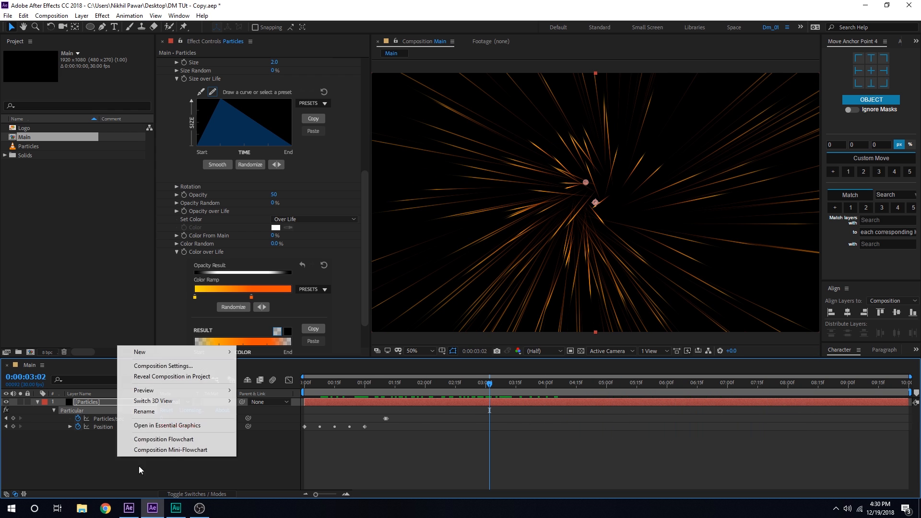
pyautogui.moveTo(177, 352)
pyautogui.click(267, 398)
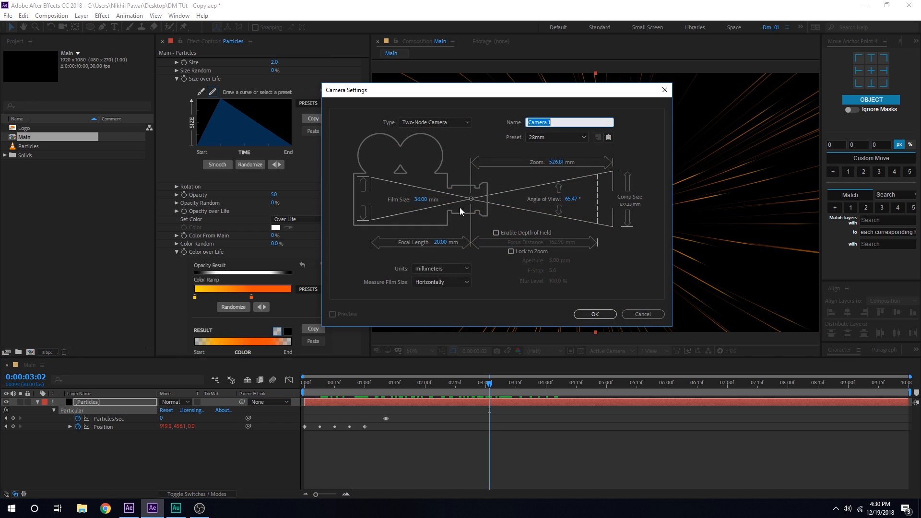
pyautogui.click(594, 314)
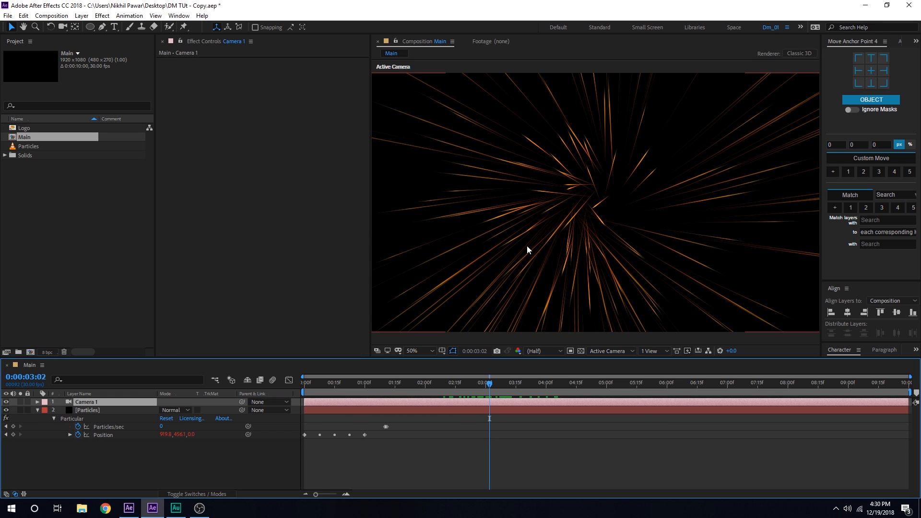
# Collapse the Particles layer and turn on Depth of Field in Camera 1's options
pyautogui.click(37, 410)
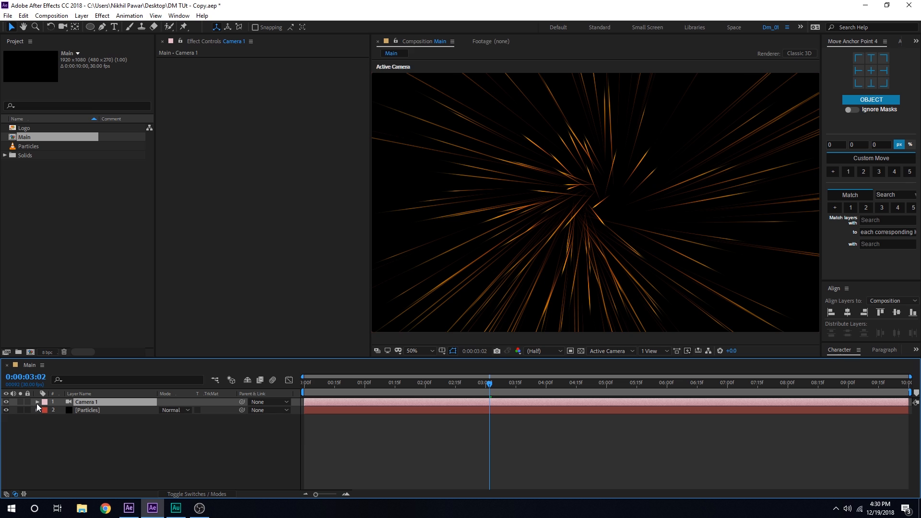
pyautogui.click(37, 402)
pyautogui.click(45, 411)
pyautogui.click(45, 411)
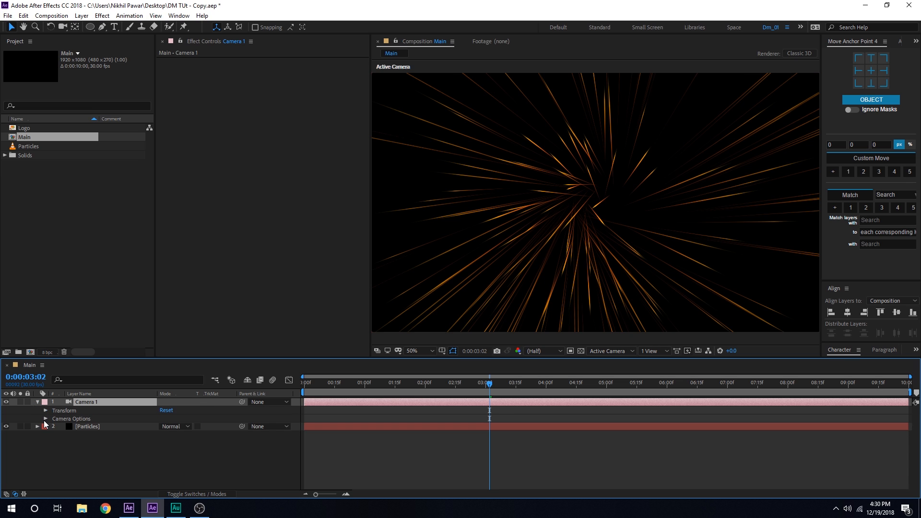
pyautogui.click(45, 419)
pyautogui.click(164, 419)
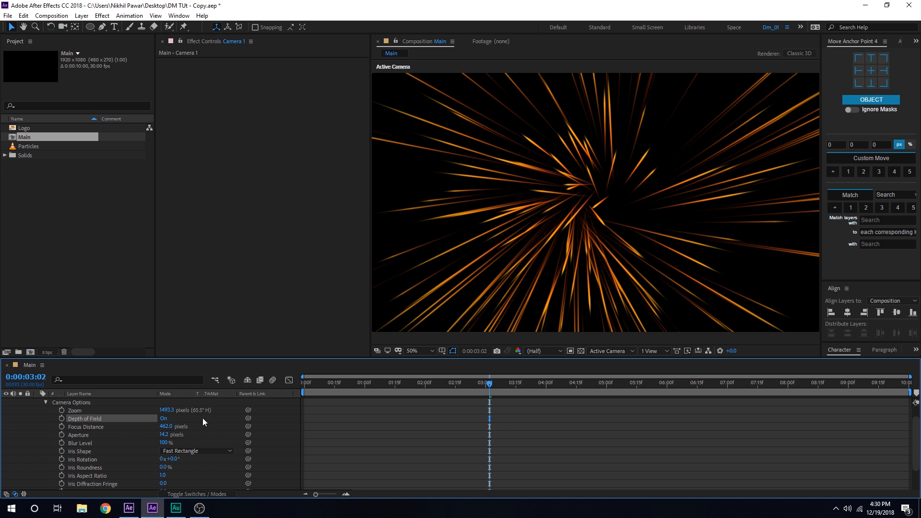
# At 0:00:01:05, set Camera 1's Focus Distance to 1714 pixels, Aperture to 153.2 pixels and Blur Level to 191%
pyautogui.moveTo(309, 384); pyautogui.dragTo(375, 406)
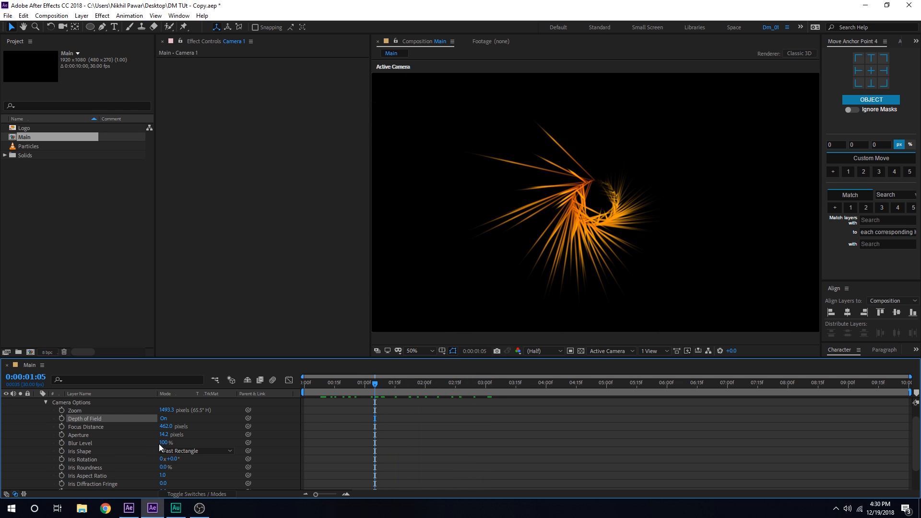
pyautogui.moveTo(165, 429); pyautogui.dragTo(173, 426)
pyautogui.moveTo(213, 428); pyautogui.dragTo(225, 428)
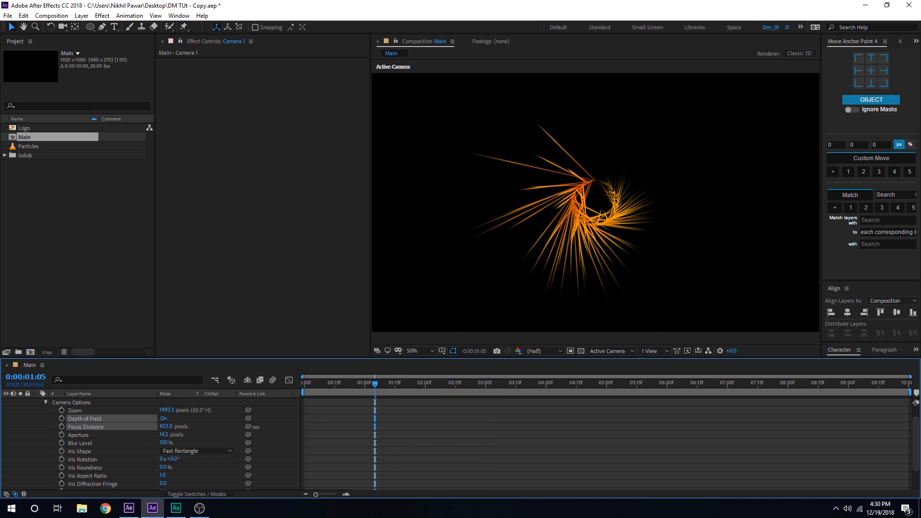
pyautogui.moveTo(165, 435)
pyautogui.mouseDown()
pyautogui.moveTo(231, 435)
pyautogui.moveTo(188, 444)
pyautogui.moveTo(224, 443)
pyautogui.moveTo(178, 430)
pyautogui.moveTo(641, 434)
pyautogui.mouseUp()
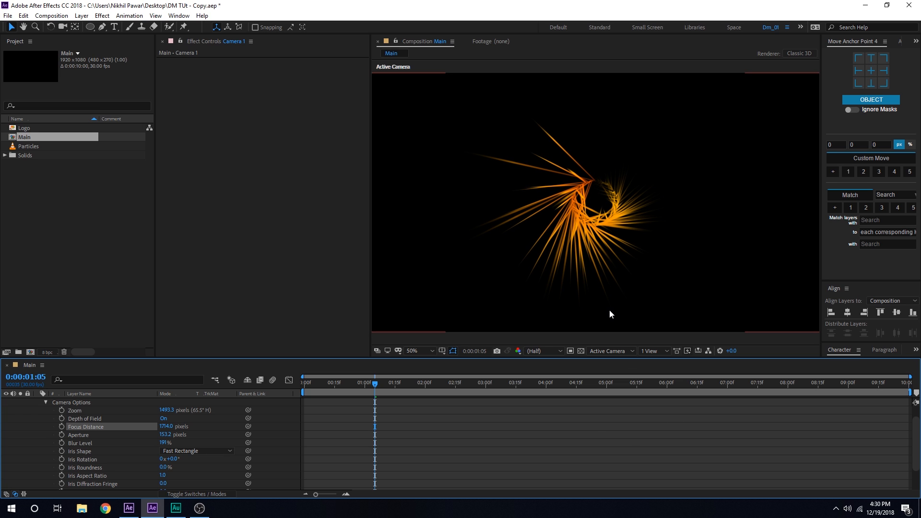
# Set Camera 1's Focus Distance to 1490 pixels and scrub the animation to 0:00:02:00
pyautogui.press(',')
pyautogui.press(',')
pyautogui.press('/')
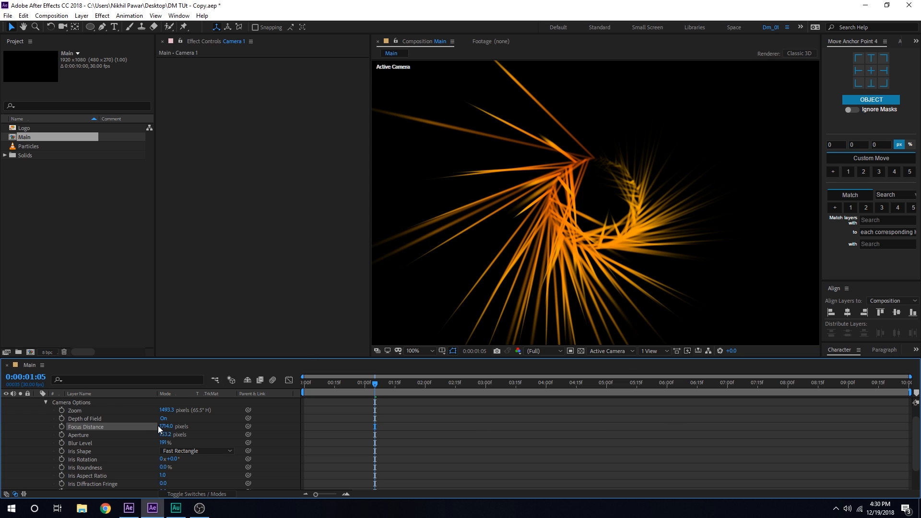
pyautogui.moveTo(160, 426); pyautogui.dragTo(80, 452)
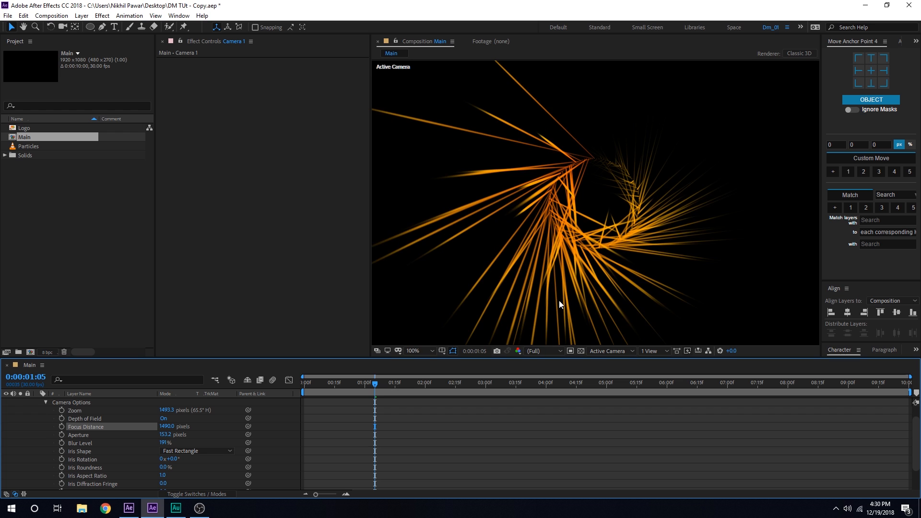
pyautogui.moveTo(376, 387); pyautogui.dragTo(426, 393)
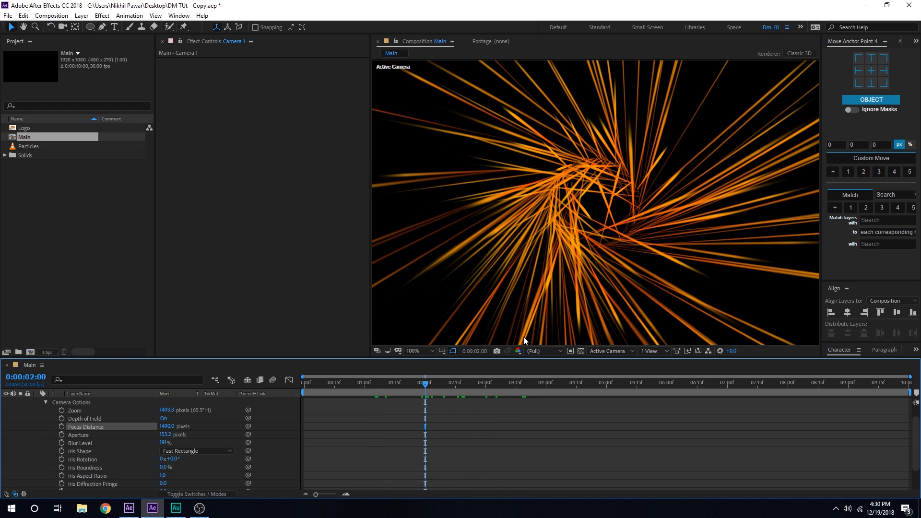
pyautogui.scroll(-1, 593, 281)
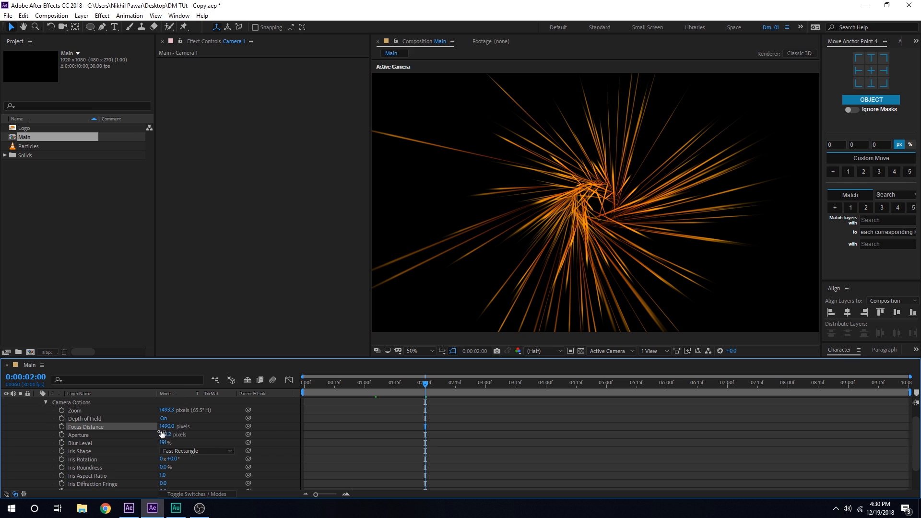
# Set Camera 1's Aperture to 205.2 pixels, Blur Level to 276% and Focus Distance to 1507 pixels, ending at 0:00:01:29
pyautogui.moveTo(162, 435); pyautogui.dragTo(211, 439)
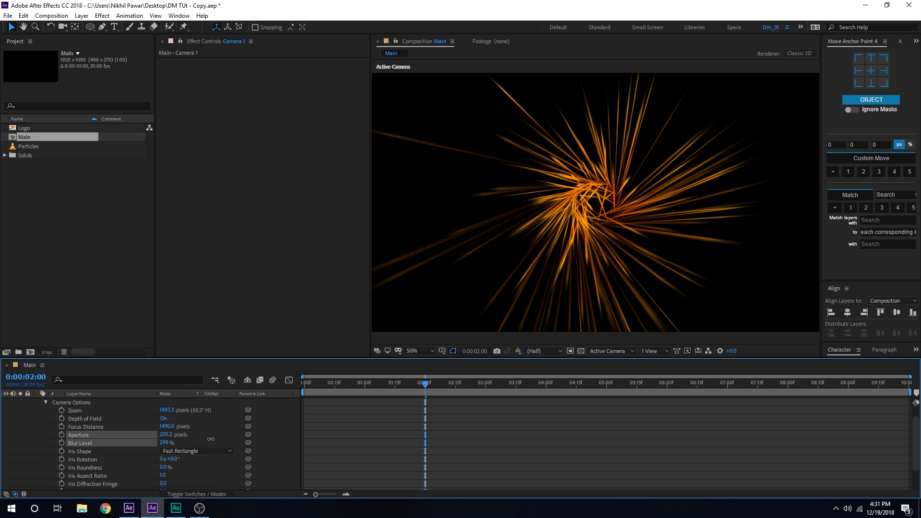
pyautogui.click(201, 441)
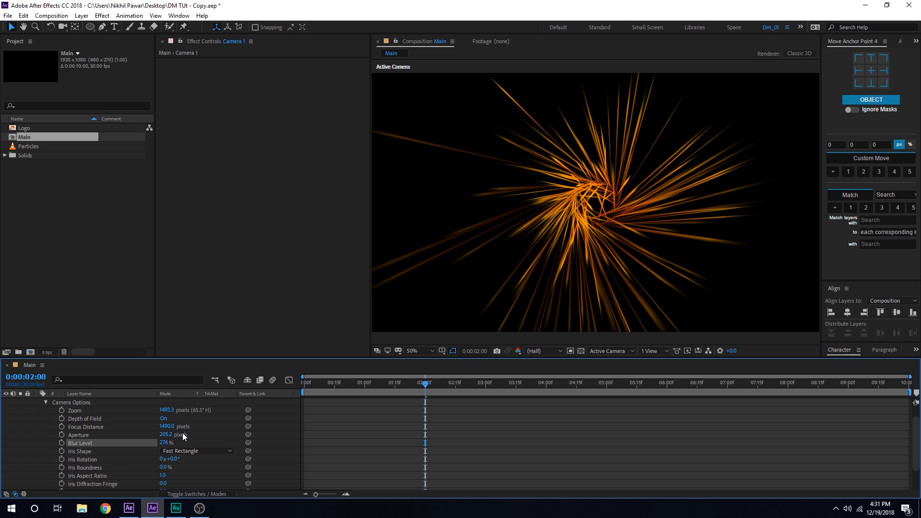
pyautogui.moveTo(172, 426); pyautogui.dragTo(185, 433)
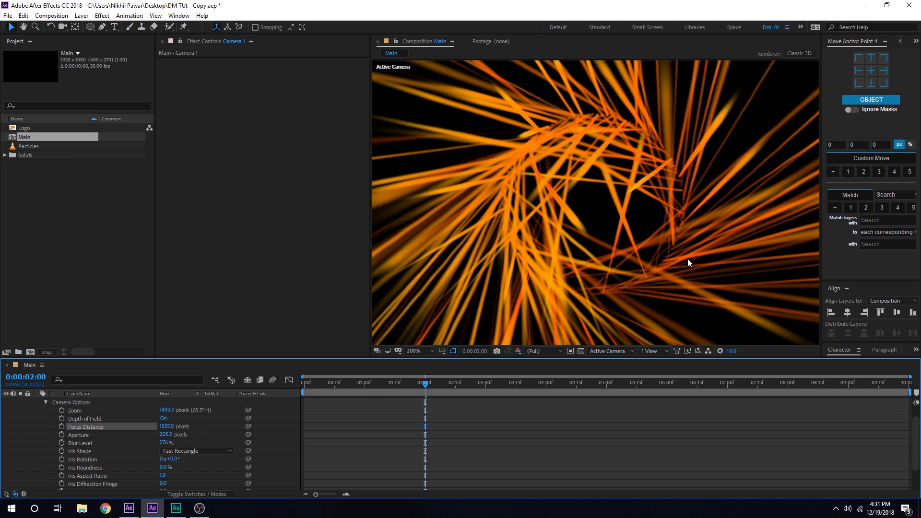
pyautogui.scroll(-1, 688, 259)
pyautogui.scroll(-1, 551, 315)
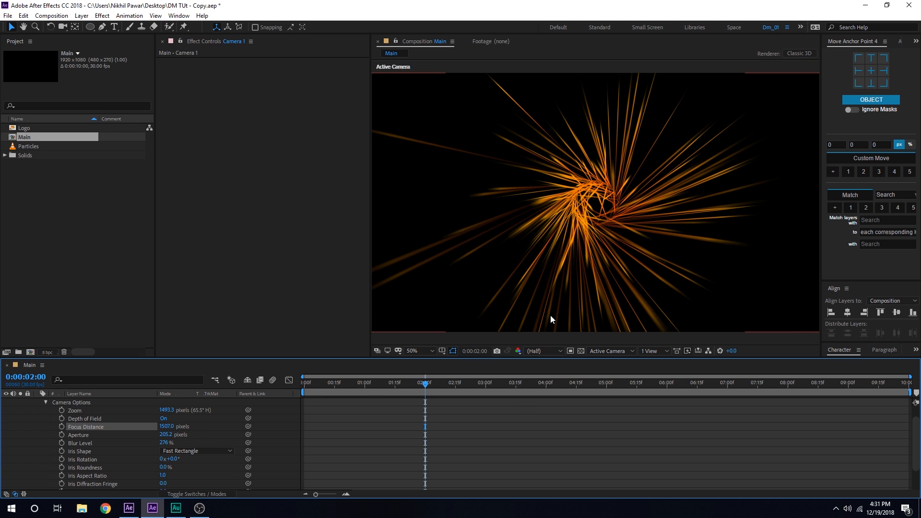
pyautogui.moveTo(424, 383); pyautogui.dragTo(423, 405)
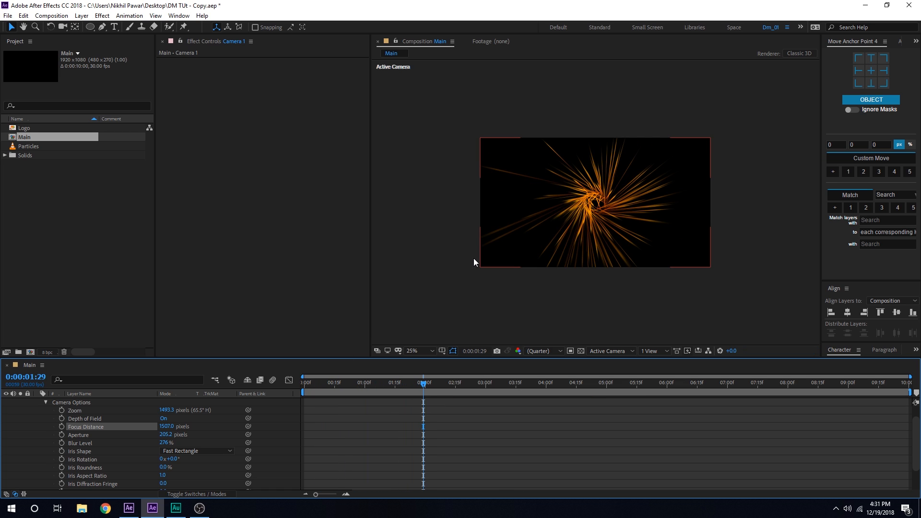
pyautogui.scroll(1, 38, 418)
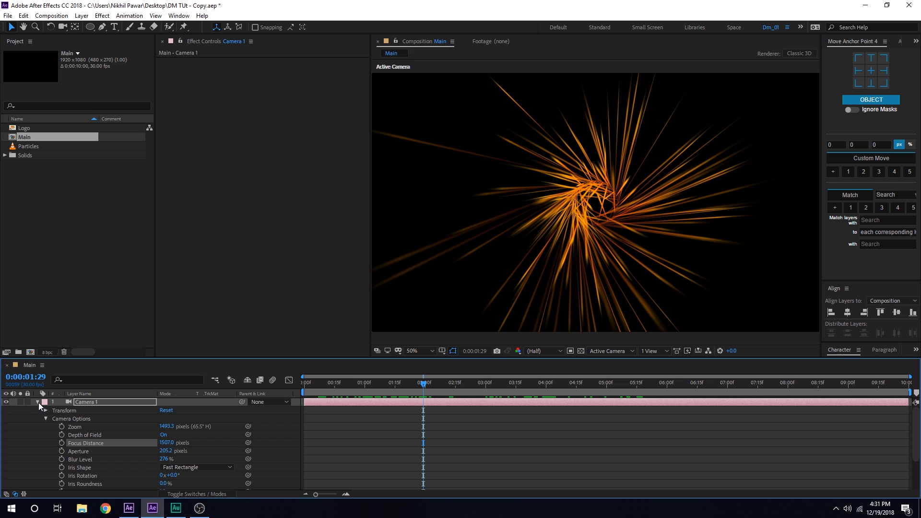
# Collapse Camera 1 and apply a Glow effect to the Particles layer with an 80.4% threshold and a radius of 18
pyautogui.click(38, 402)
pyautogui.click(80, 433)
pyautogui.click(91, 411)
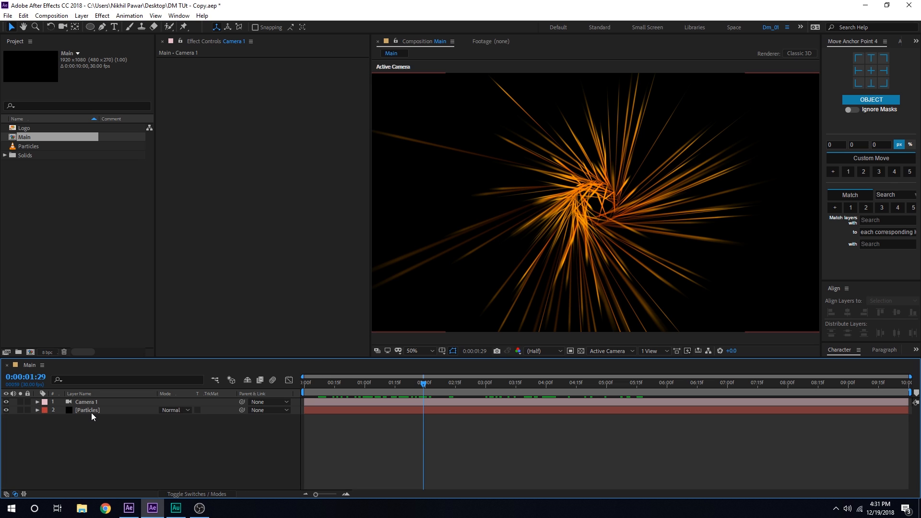
pyautogui.hotkey('ctrl', 'space')
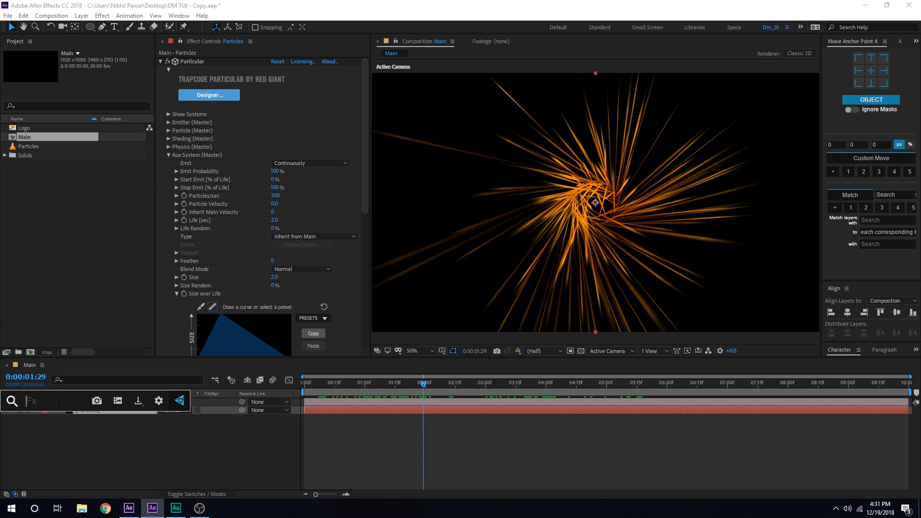
pyautogui.write('glo')
pyautogui.click(33, 421)
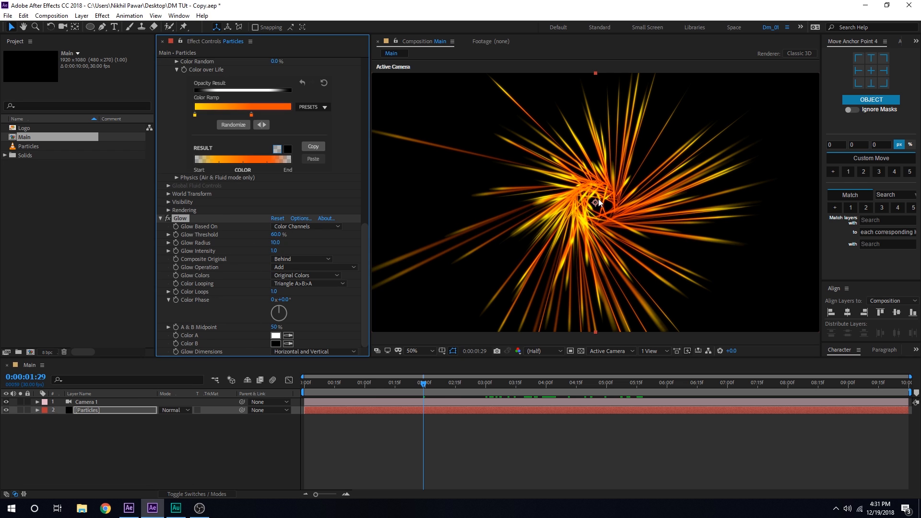
pyautogui.press('/')
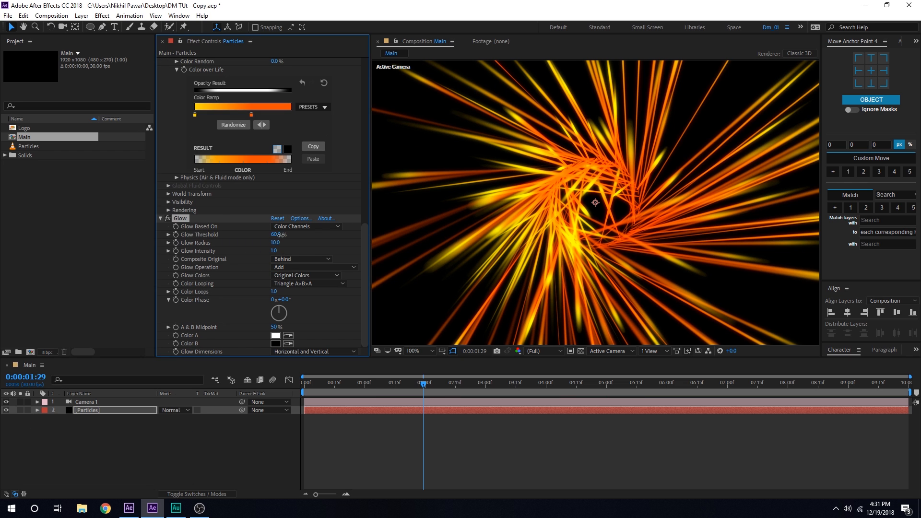
pyautogui.moveTo(280, 235)
pyautogui.mouseDown()
pyautogui.moveTo(304, 238)
pyautogui.moveTo(279, 247)
pyautogui.mouseUp()
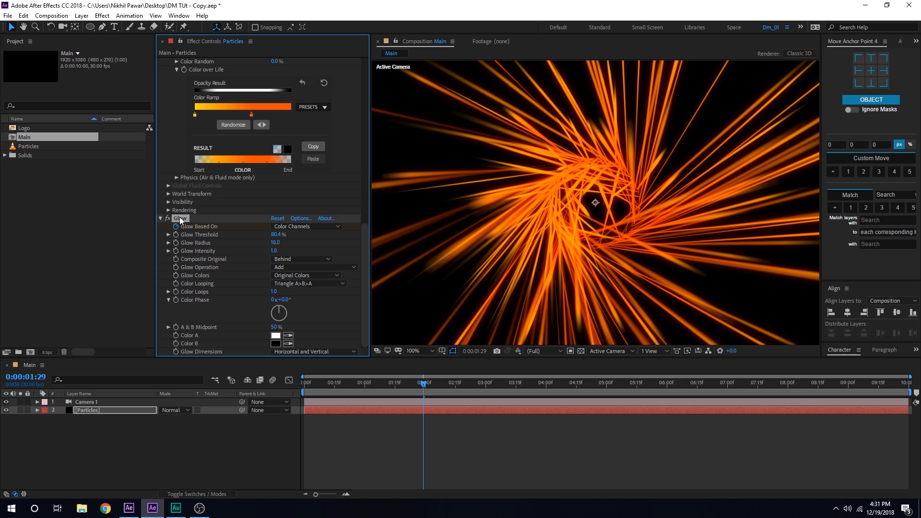
# Duplicate the Glow effect and set the copy's Glow Threshold to 93.7% and Glow Radius to 717
pyautogui.hotkey('ctrl', 'd')
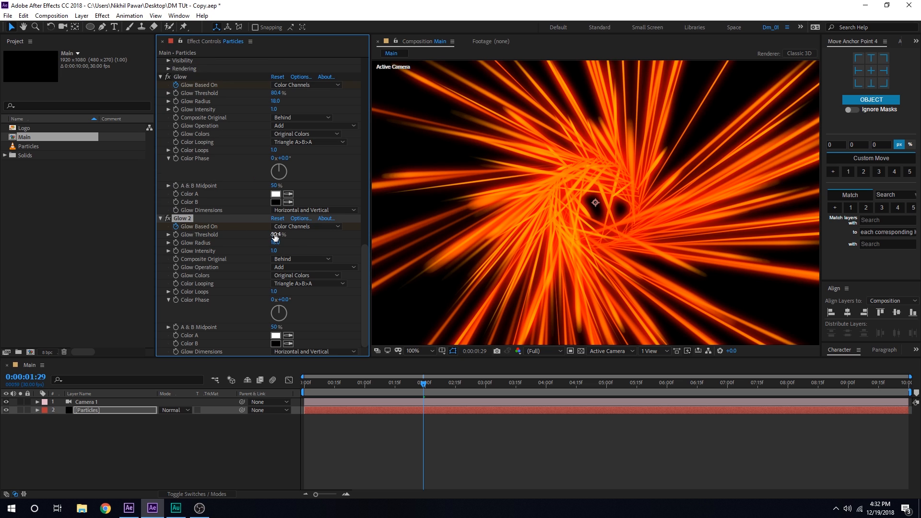
pyautogui.moveTo(274, 236); pyautogui.dragTo(289, 234)
pyautogui.moveTo(276, 242); pyautogui.dragTo(338, 244)
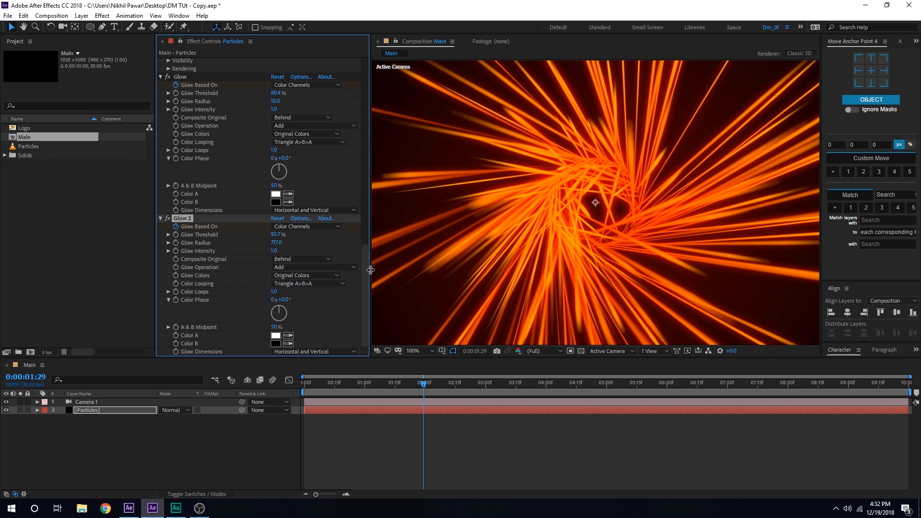
# Set the first Glow effect's threshold to 65.1% and scrub the animation back to 0:00:00:23
pyautogui.scroll(5, 367, 218)
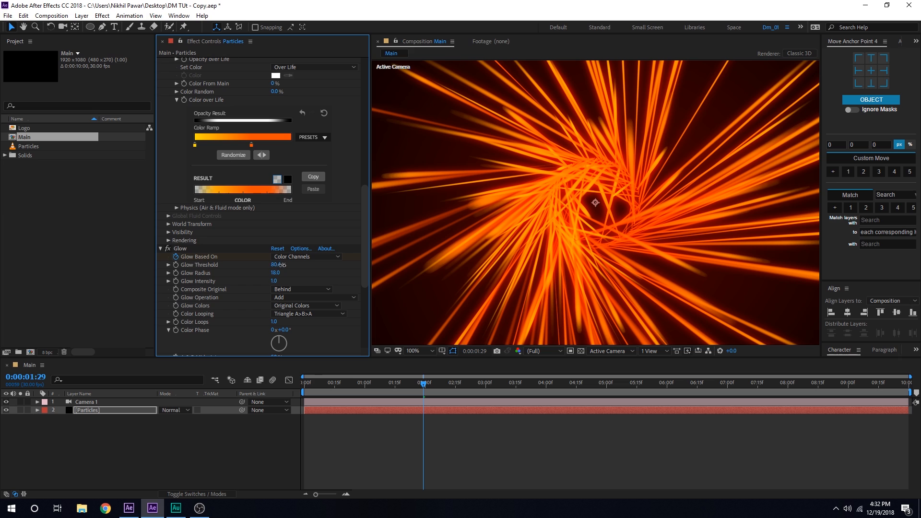
pyautogui.moveTo(282, 265)
pyautogui.mouseDown()
pyautogui.moveTo(292, 265)
pyautogui.moveTo(272, 273)
pyautogui.moveTo(295, 273)
pyautogui.moveTo(281, 276)
pyautogui.mouseUp()
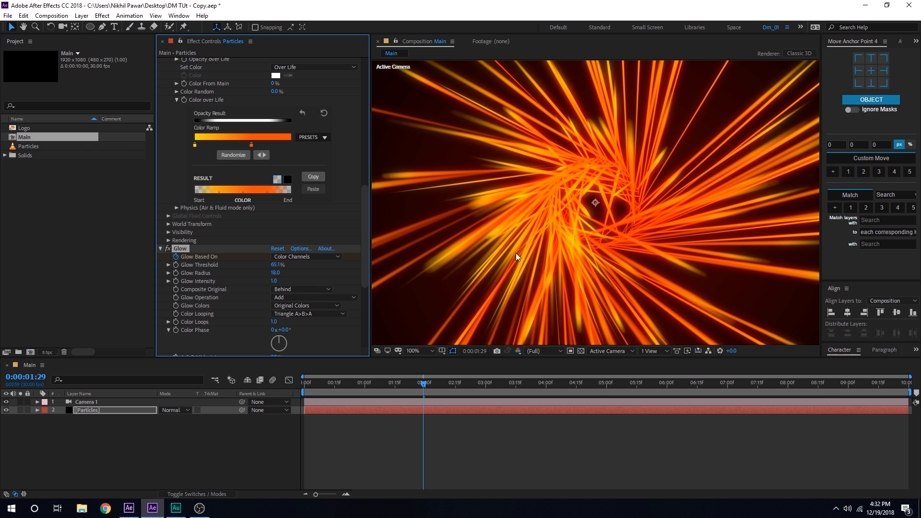
pyautogui.scroll(-2, 516, 253)
pyautogui.moveTo(441, 387); pyautogui.dragTo(350, 440)
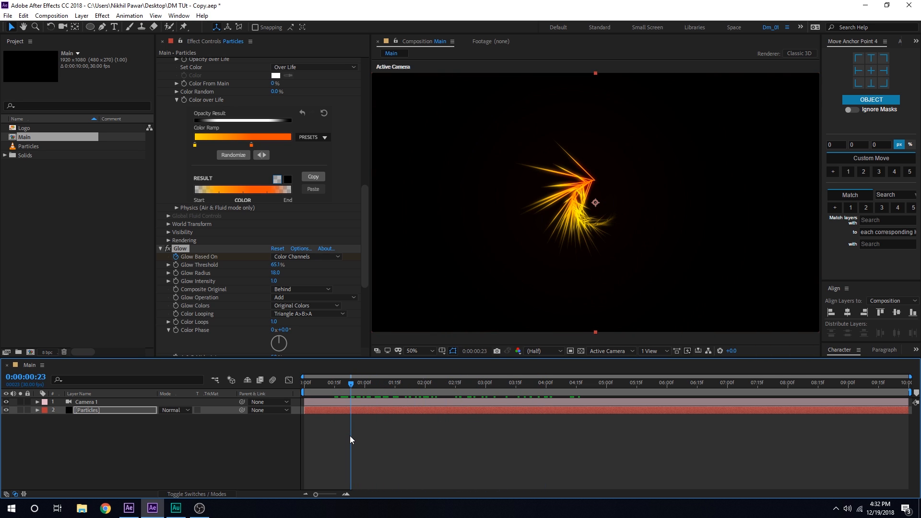
# Duplicate the Particles layer and set the upper copy's rotation to 180°
pyautogui.click(99, 410)
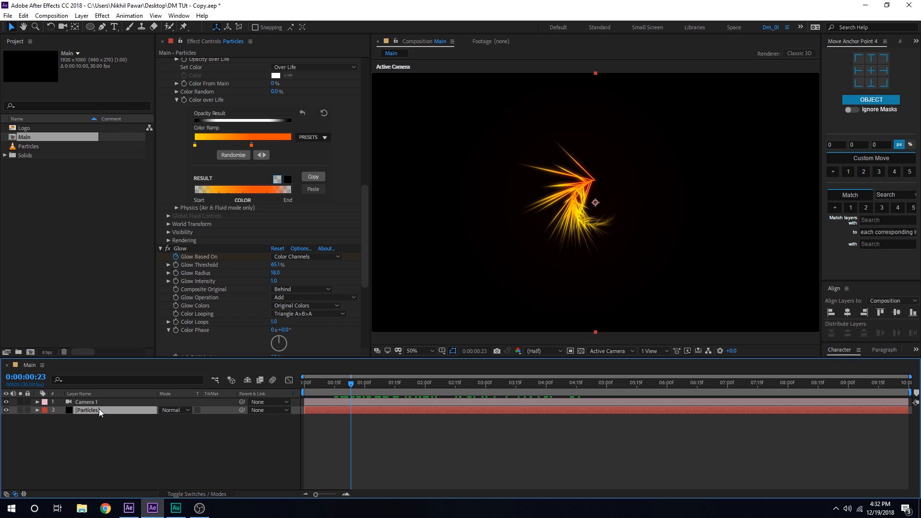
pyautogui.hotkey('ctrl', 'd')
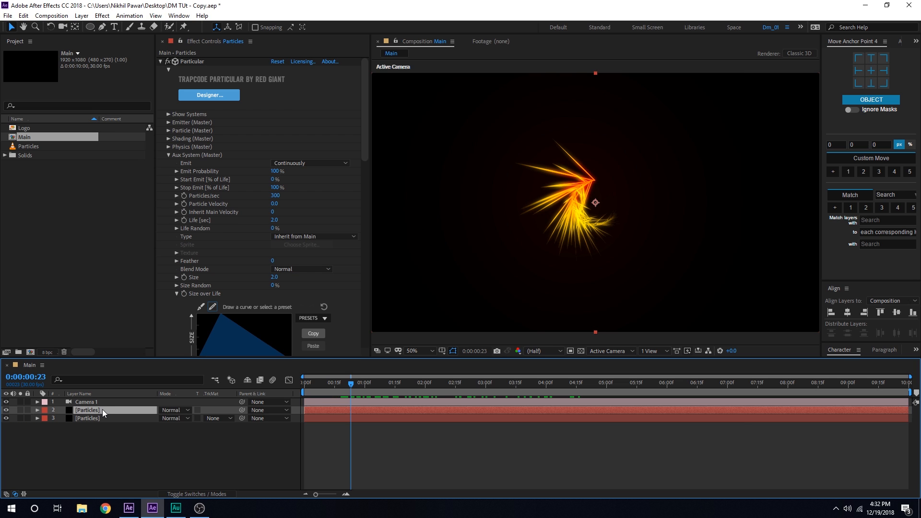
pyautogui.press('r')
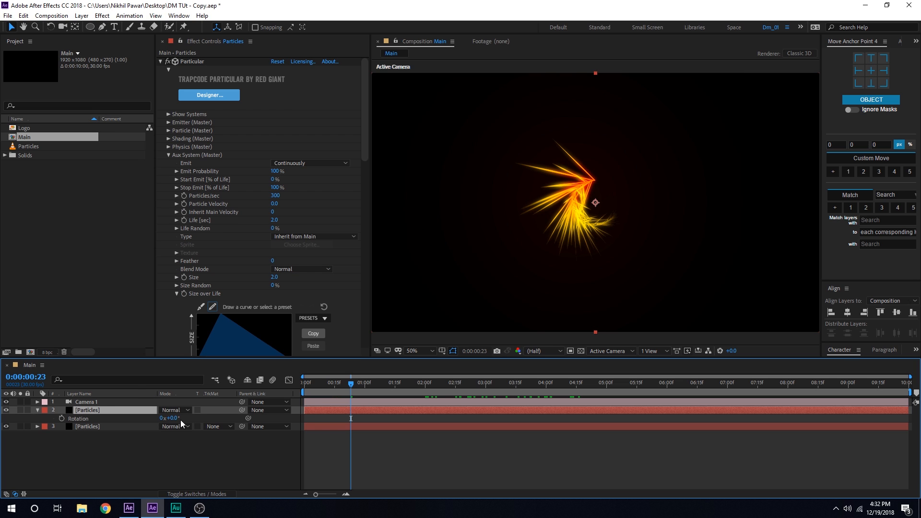
pyautogui.click(173, 418)
pyautogui.write('180')
pyautogui.press('Return')
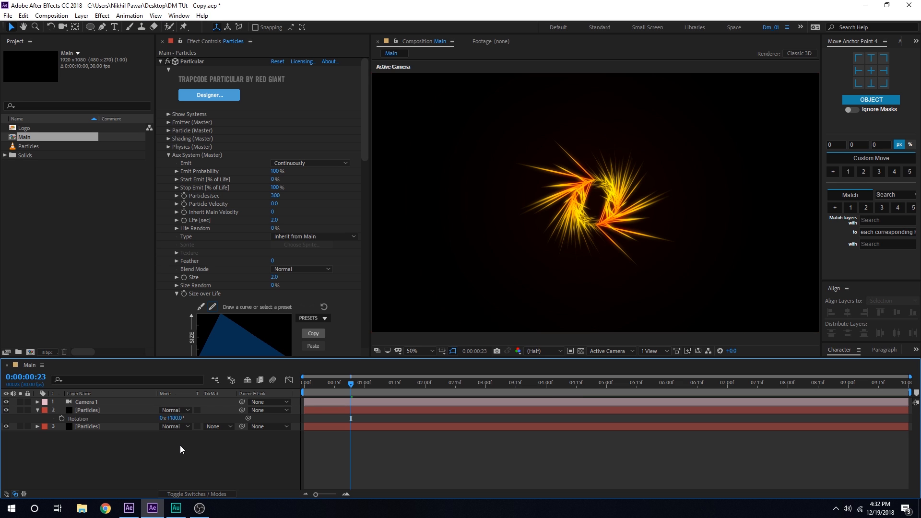
# Scrub the animation to 0:00:02:12 and set the upper Particles layer's blending mode to Screen
pyautogui.moveTo(356, 381); pyautogui.dragTo(449, 395)
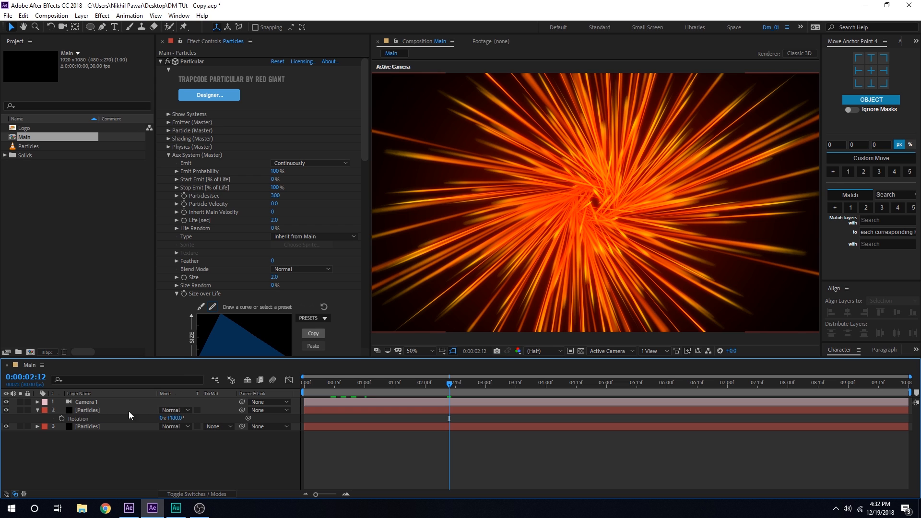
pyautogui.click(173, 411)
pyautogui.click(185, 202)
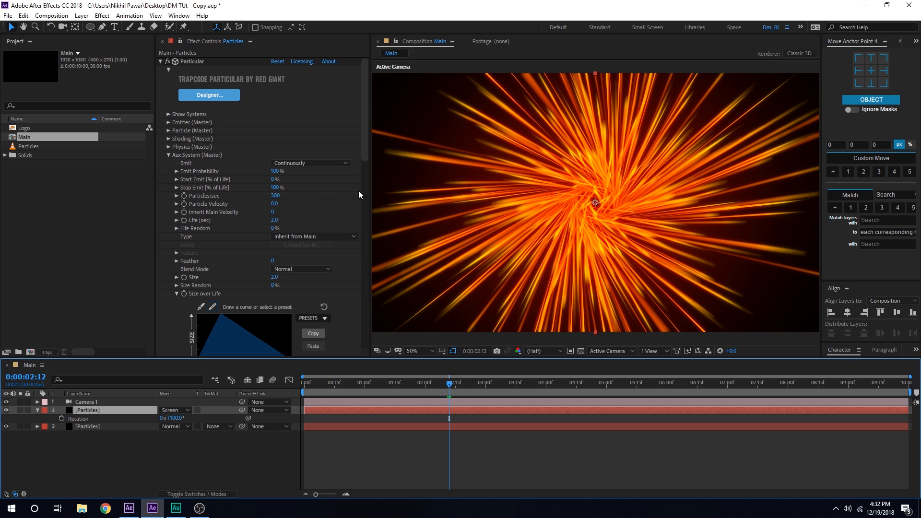
# Change the upper Particles layer's Color over Life ramp to blue, with start colour 0078FF and end colour 0060FF
pyautogui.moveTo(363, 144); pyautogui.dragTo(367, 244)
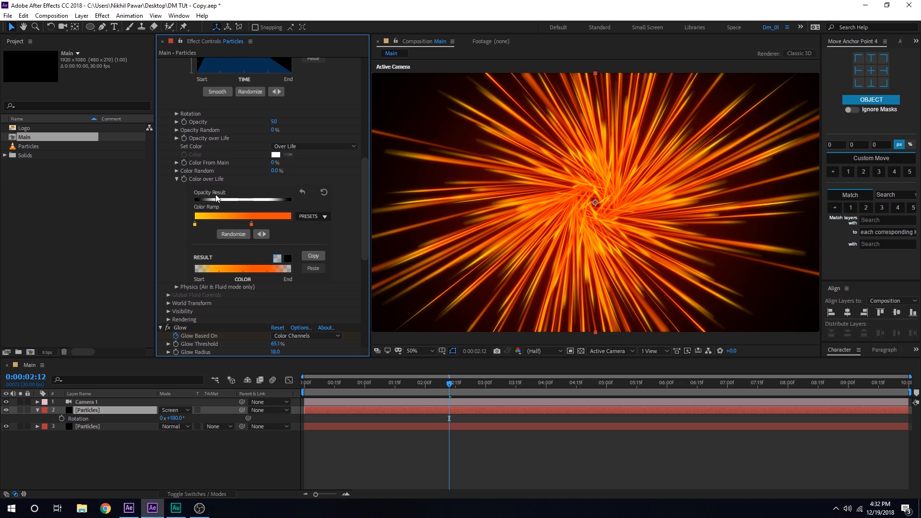
pyautogui.doubleClick(195, 224)
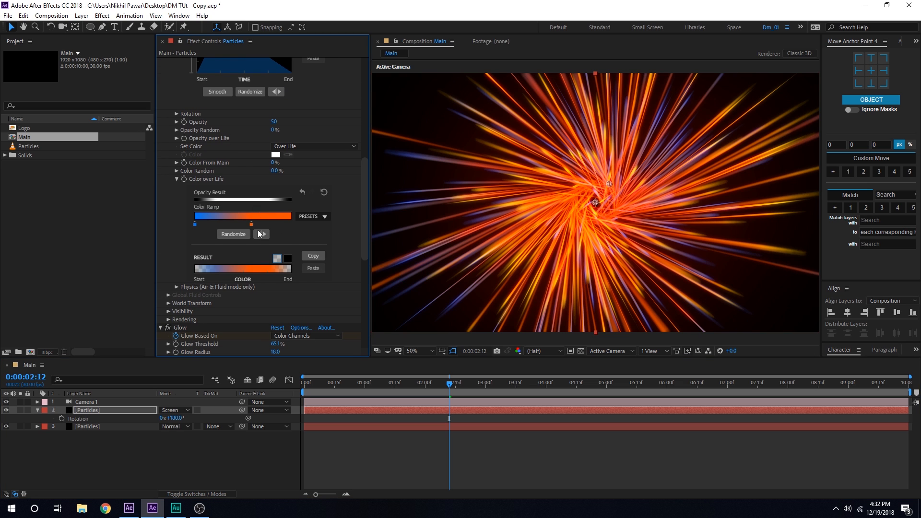
pyautogui.doubleClick(251, 224)
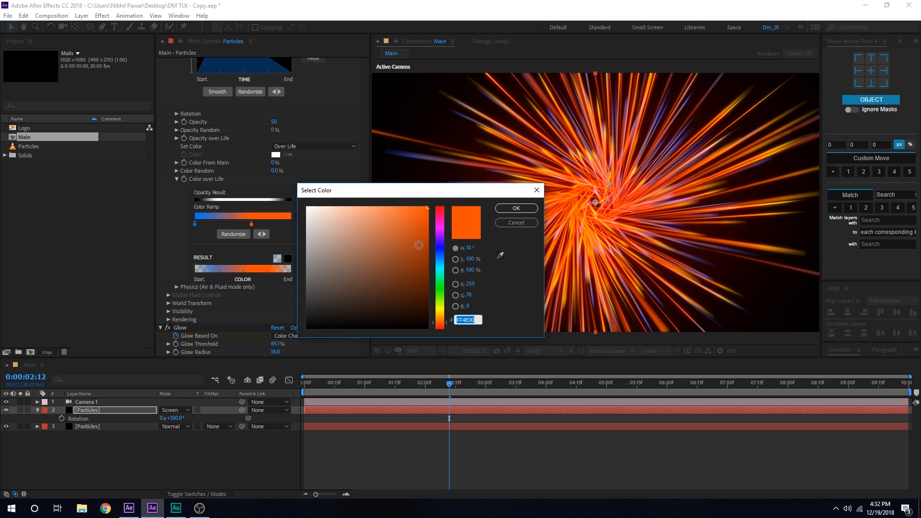
pyautogui.moveTo(438, 254)
pyautogui.mouseDown()
pyautogui.moveTo(442, 241)
pyautogui.moveTo(443, 258)
pyautogui.mouseUp()
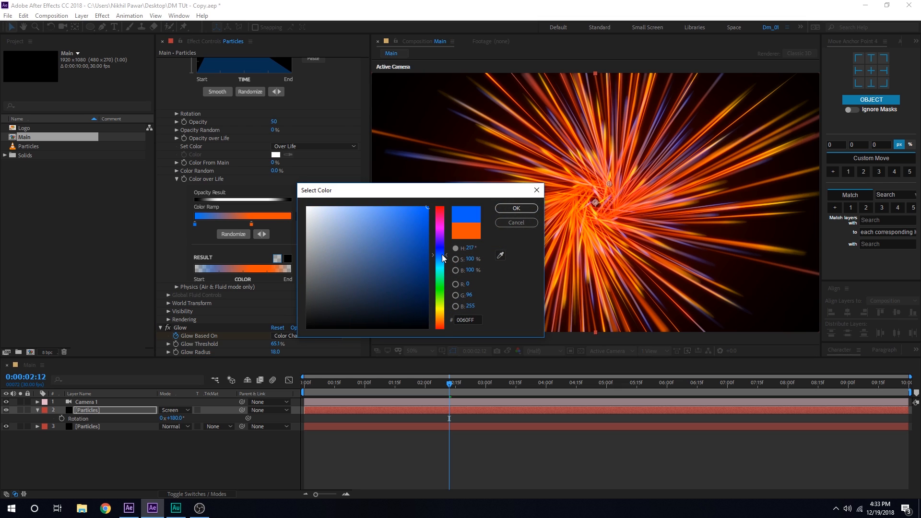
pyautogui.click(509, 208)
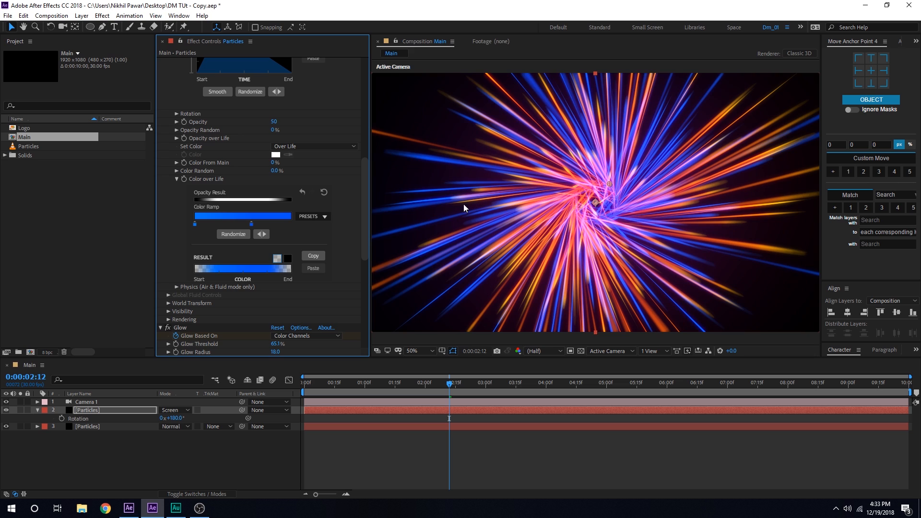
# Change the start colour of the upper Particles layer's Color over Life ramp to purple and scrub the animation to 0:00:02:05
pyautogui.doubleClick(194, 224)
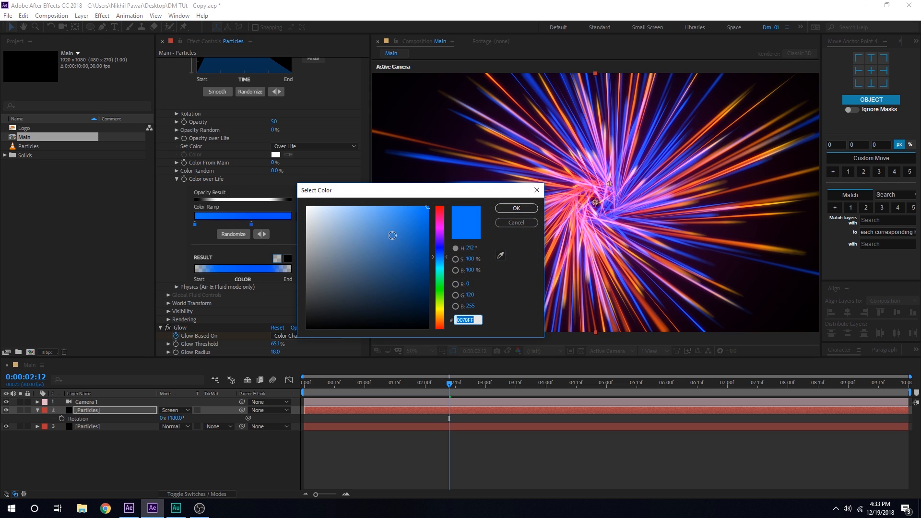
pyautogui.moveTo(442, 234); pyautogui.dragTo(441, 237)
pyautogui.click(504, 207)
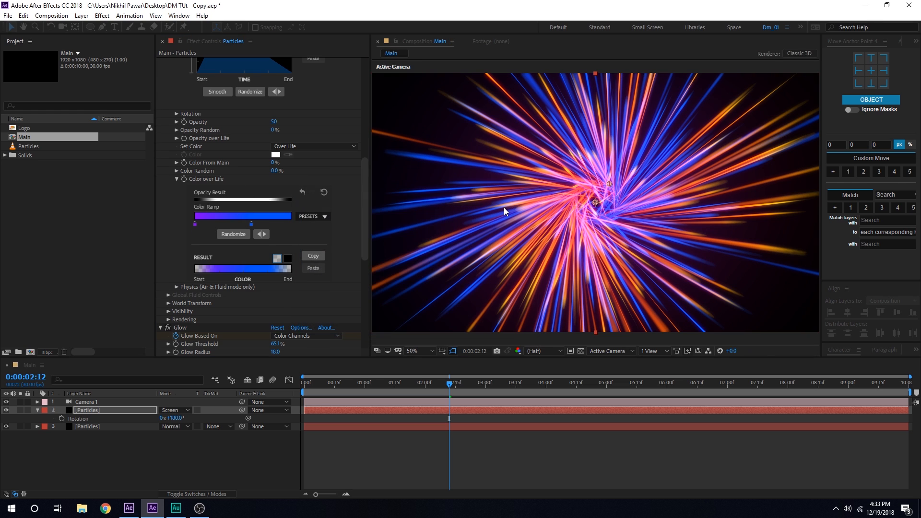
pyautogui.moveTo(329, 384); pyautogui.dragTo(439, 391)
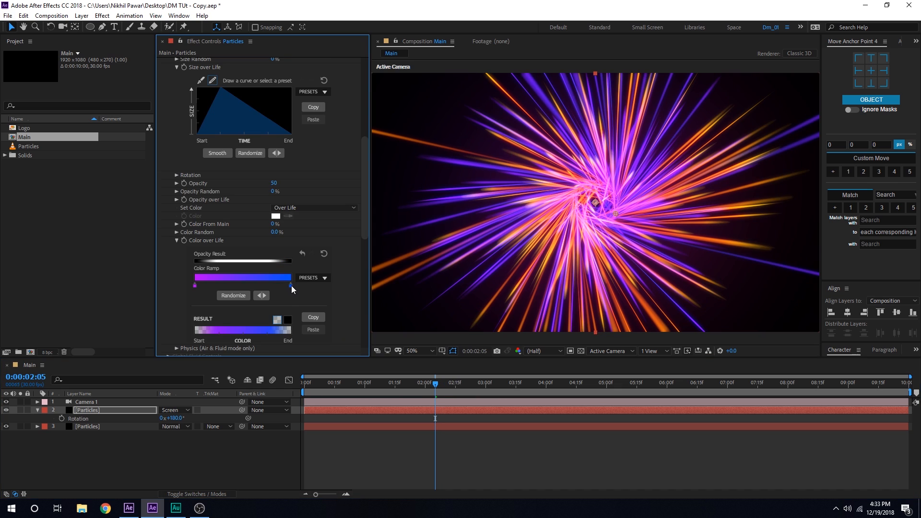
# Set the Color over Life ramp's end colour to 0060FF and its start colour to light blue
pyautogui.doubleClick(289, 285)
pyautogui.moveTo(437, 255); pyautogui.dragTo(440, 268)
pyautogui.click(516, 209)
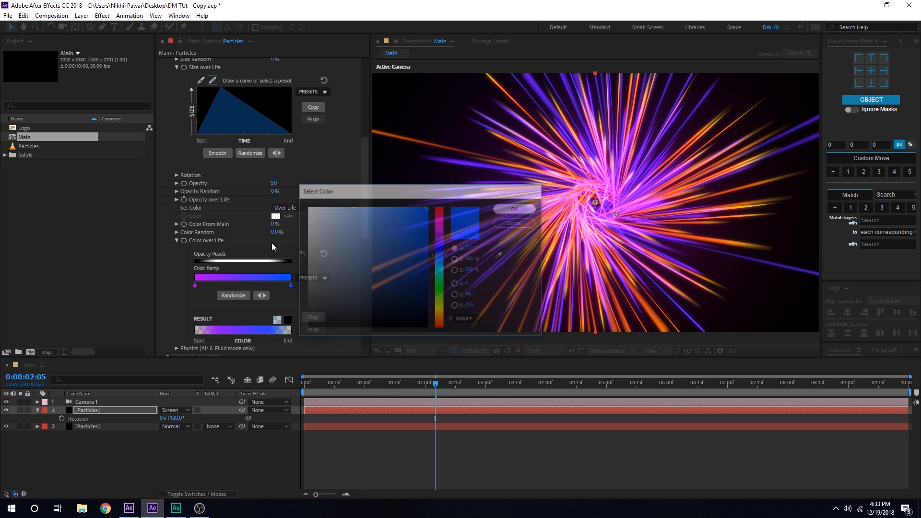
pyautogui.doubleClick(195, 286)
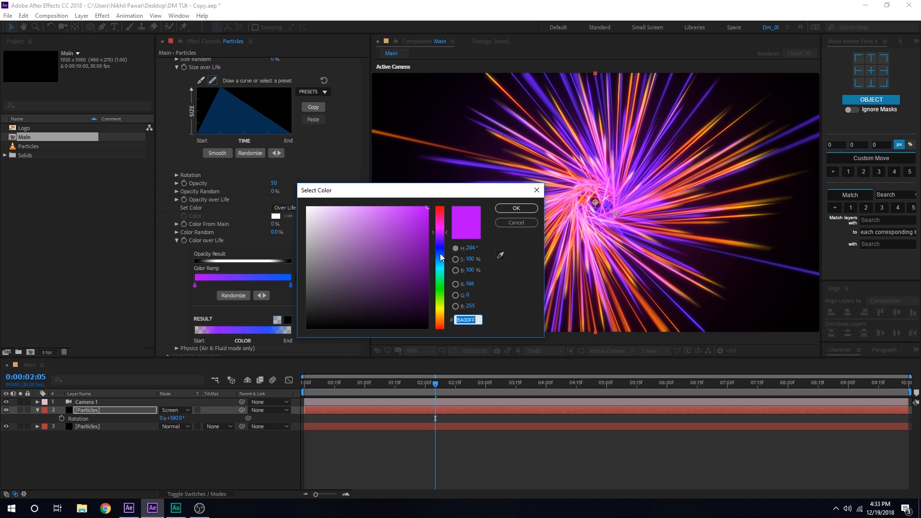
pyautogui.moveTo(440, 253); pyautogui.dragTo(440, 263)
pyautogui.click(516, 208)
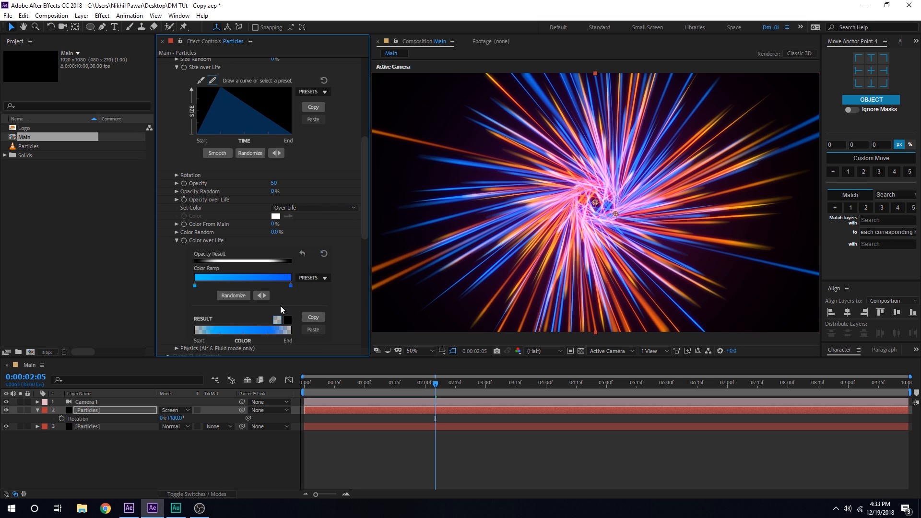
# Darken the Color over Life ramp's end colour to a deep blue, about 1639AC, and scrub the animation to 0:00:03:03
pyautogui.doubleClick(290, 285)
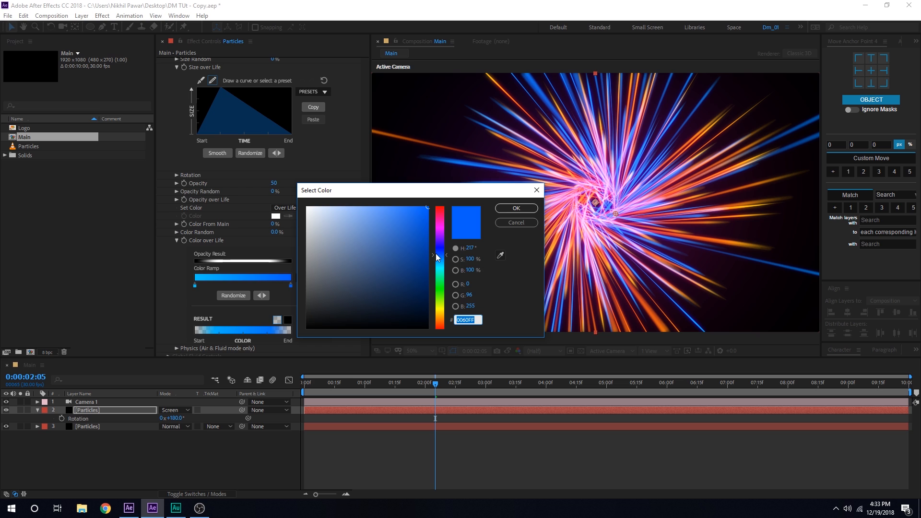
pyautogui.moveTo(438, 257); pyautogui.dragTo(413, 248)
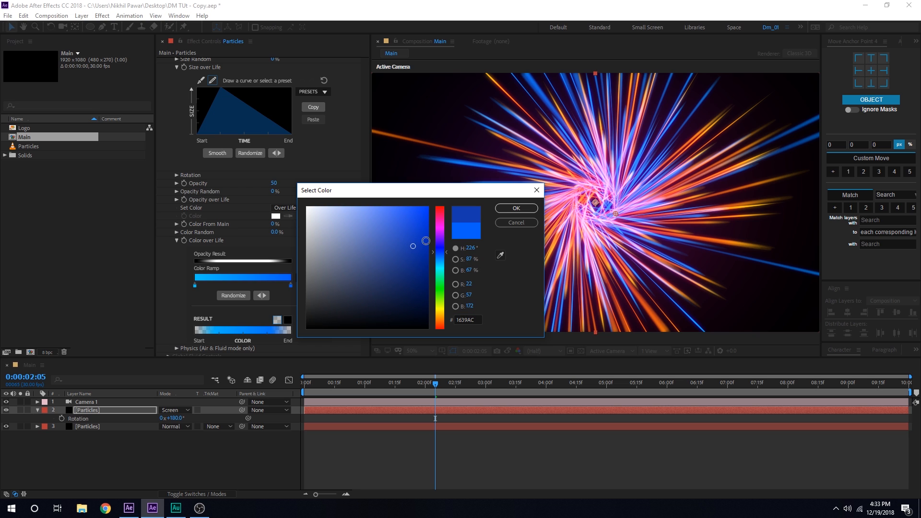
pyautogui.click(531, 209)
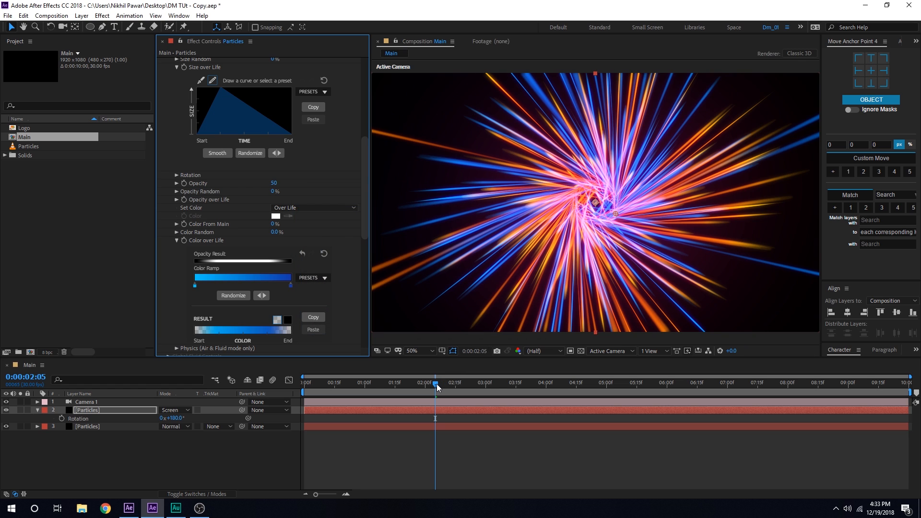
pyautogui.moveTo(436, 383); pyautogui.dragTo(494, 395)
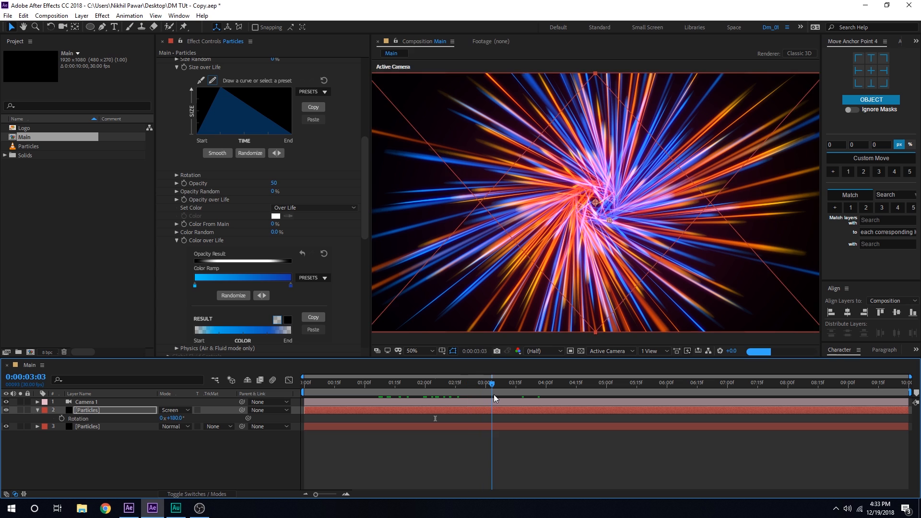
pyautogui.click(433, 452)
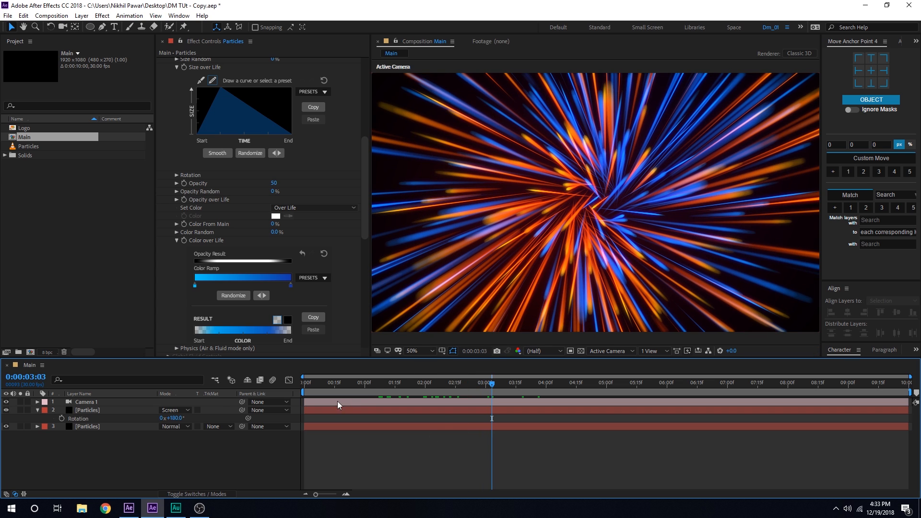
# Set the Aux System's Particles/sec to 200 on the upper Particles layer
pyautogui.click(116, 413)
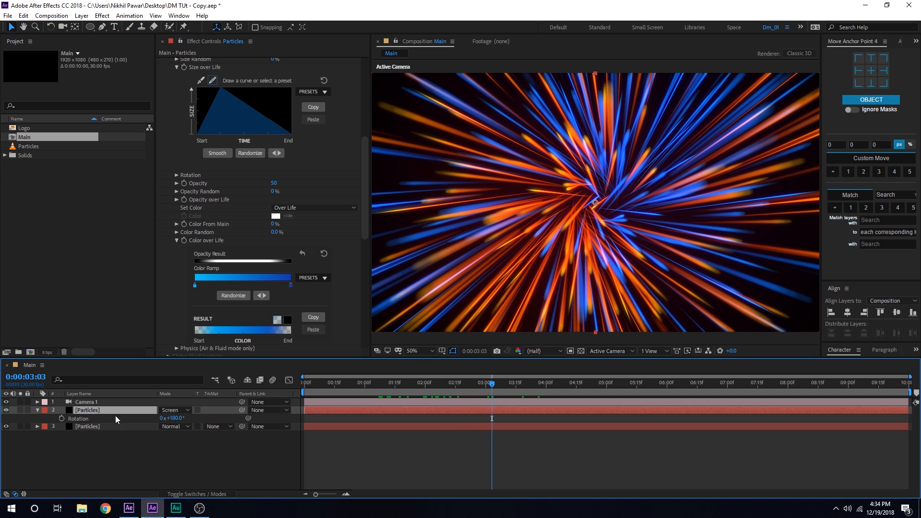
pyautogui.click(176, 240)
pyautogui.scroll(10, 165, 191)
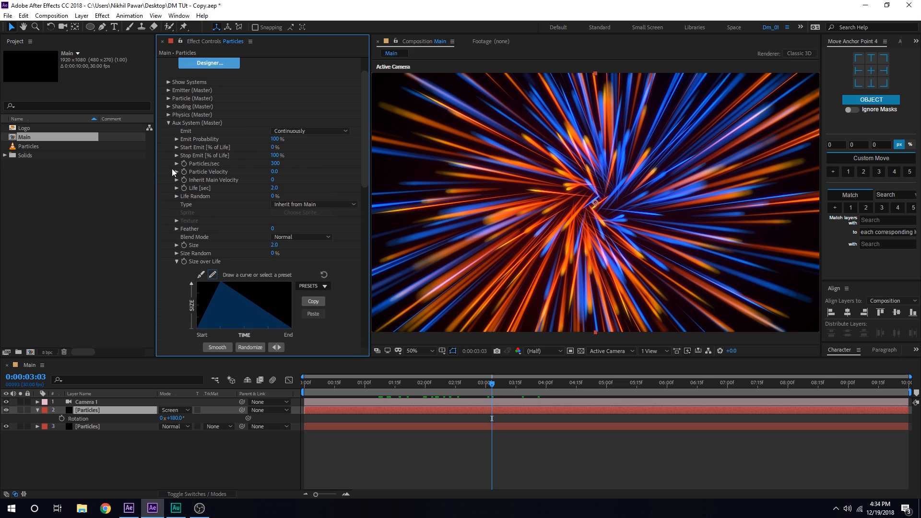
pyautogui.scroll(-3, 317, 174)
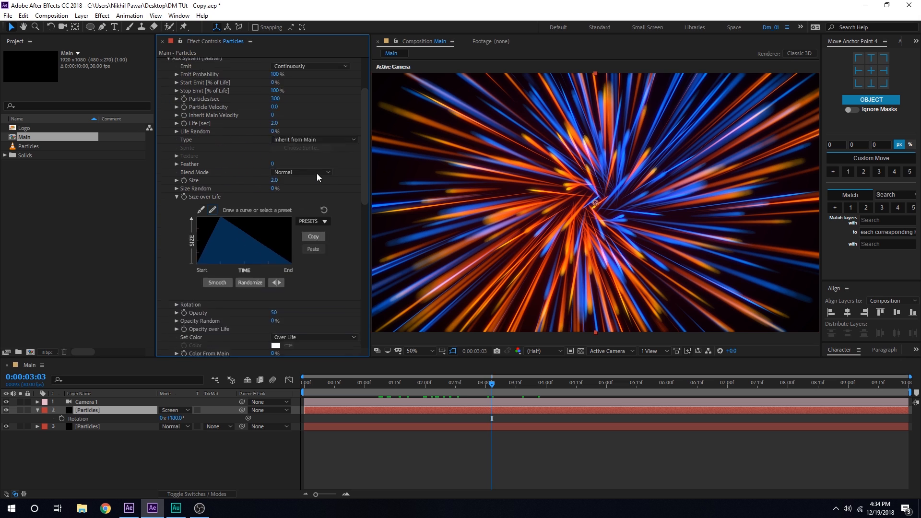
pyautogui.moveTo(363, 147); pyautogui.dragTo(357, 111)
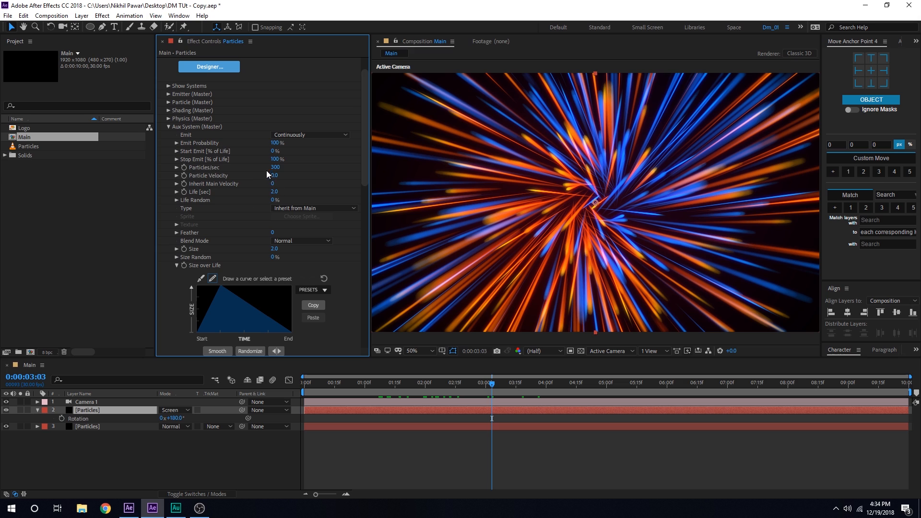
pyautogui.moveTo(272, 167); pyautogui.dragTo(239, 172)
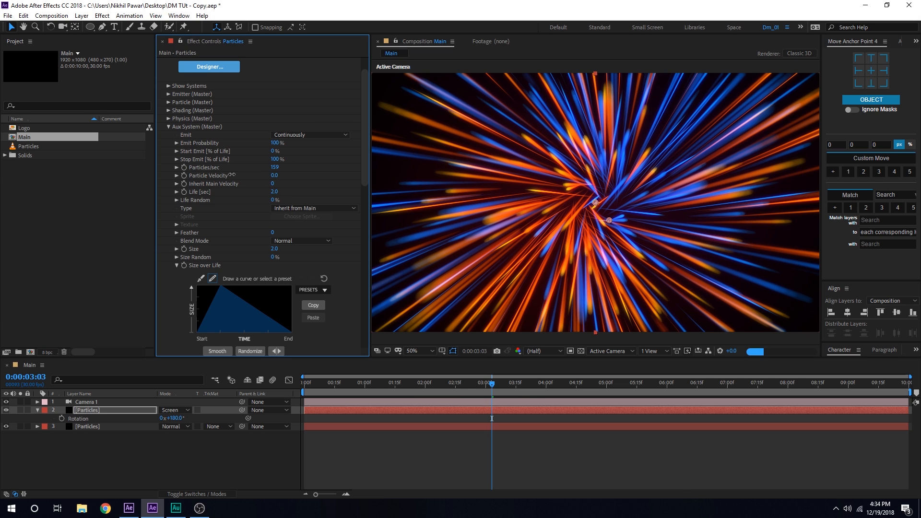
pyautogui.click(275, 167)
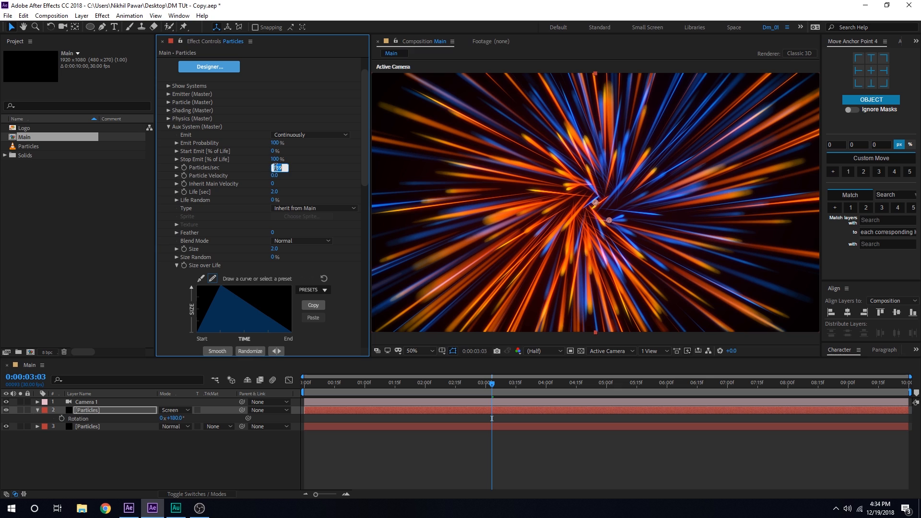
pyautogui.write('200')
pyautogui.press('Return')
# Set the lower Particles layer's Aux System Particles/sec to 200 and scrub the animation to 0:00:02:00
pyautogui.click(97, 426)
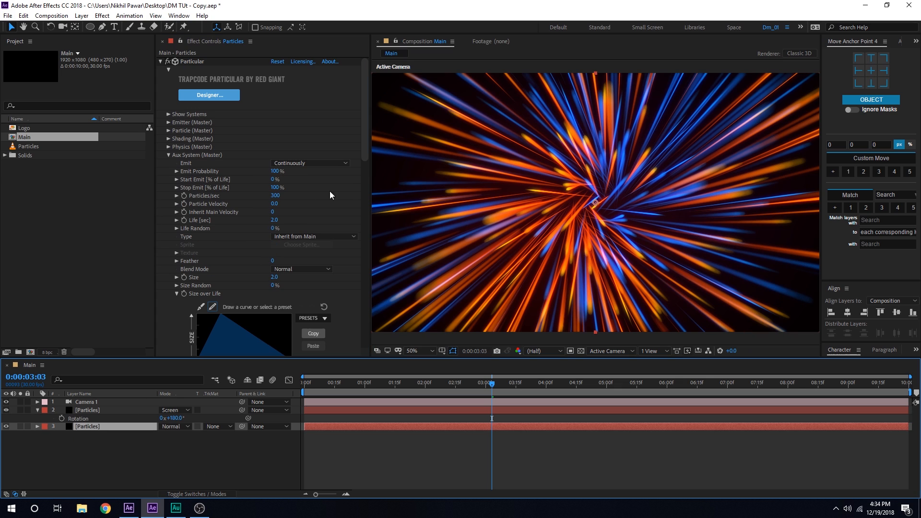
pyautogui.click(277, 194)
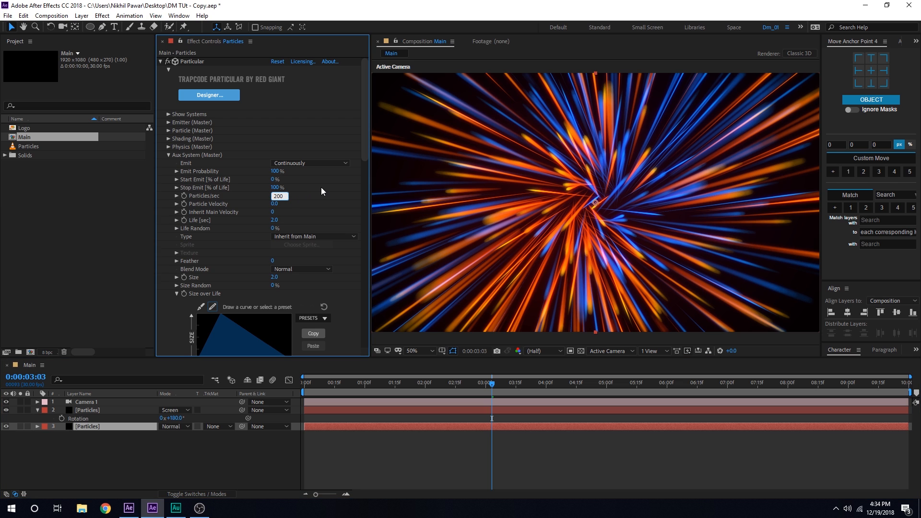
pyautogui.write('200')
pyautogui.press('Return')
pyautogui.moveTo(346, 383); pyautogui.dragTo(425, 397)
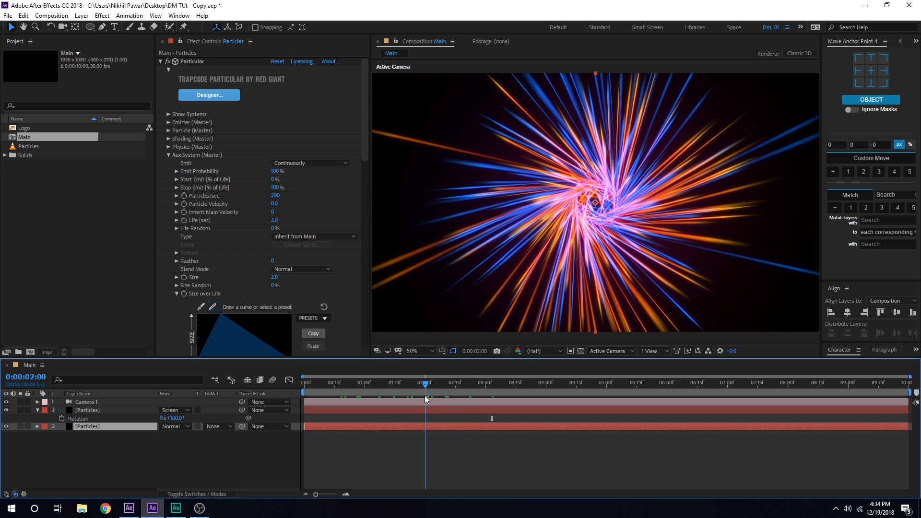
# Try the Add blending mode on the upper Particles layer and restore Screen
pyautogui.click(186, 410)
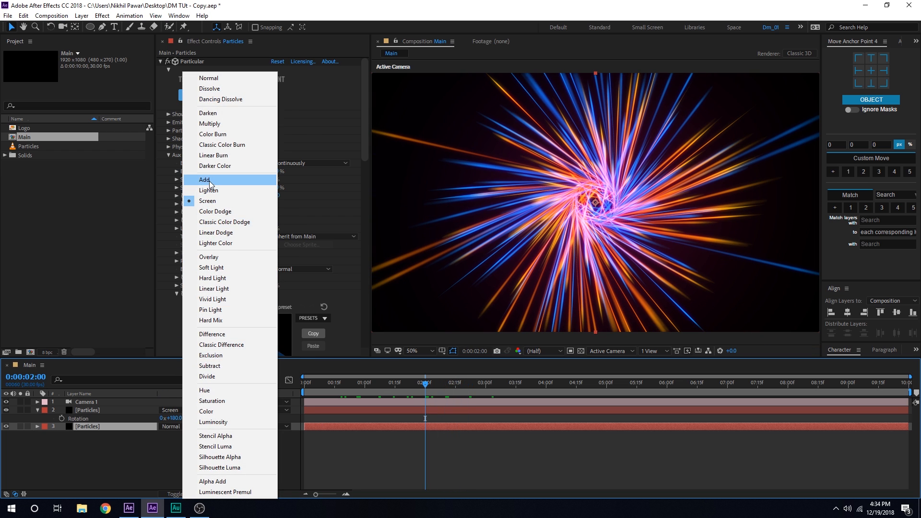
pyautogui.click(209, 180)
pyautogui.click(171, 411)
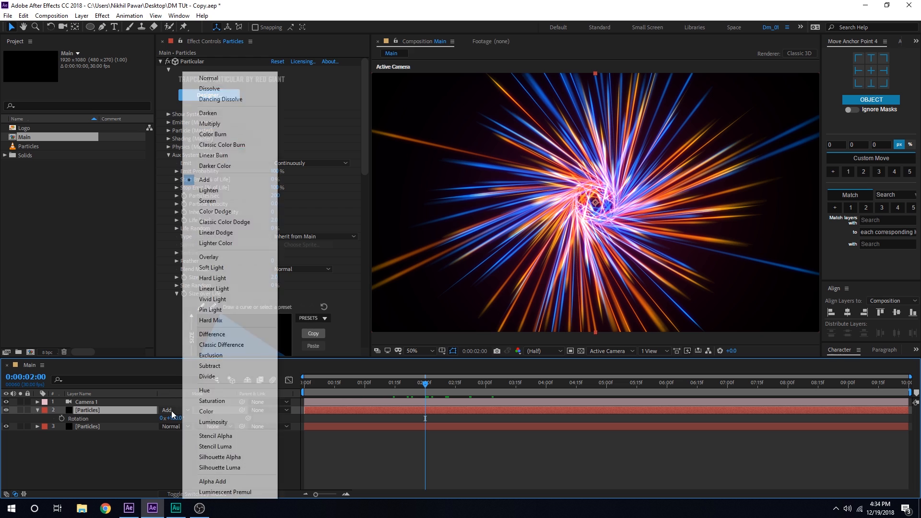
pyautogui.click(212, 203)
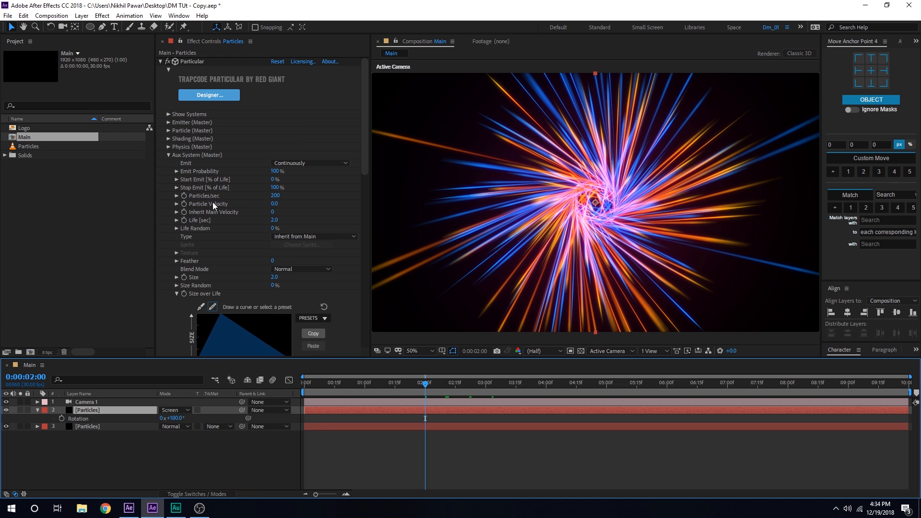
pyautogui.click(387, 461)
# Hide the upper Particles layer to compare the look and show it again
pyautogui.click(77, 410)
pyautogui.click(7, 411)
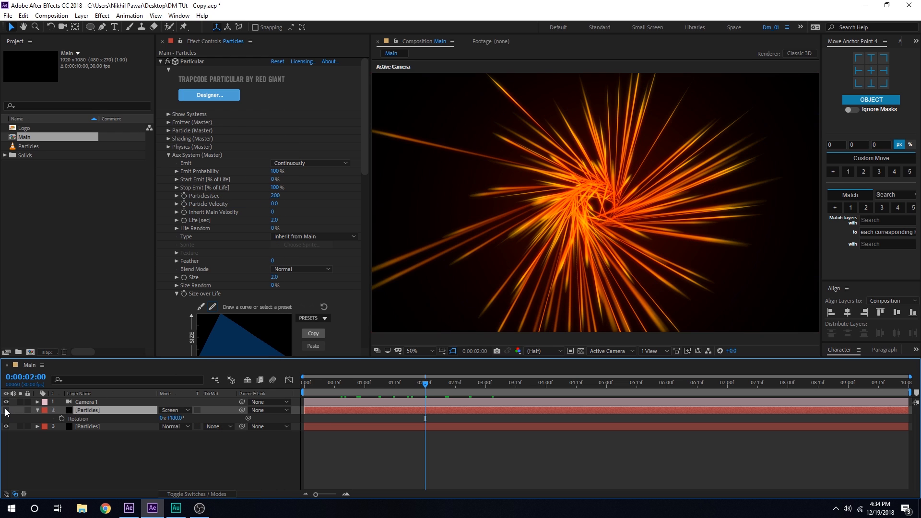
pyautogui.click(6, 411)
# At 0:00:02:05, try placing the Screen-mode Particles layer beneath the other Particles layer and undo the reordering
pyautogui.moveTo(404, 380); pyautogui.dragTo(435, 412)
pyautogui.moveTo(152, 407); pyautogui.dragTo(84, 439)
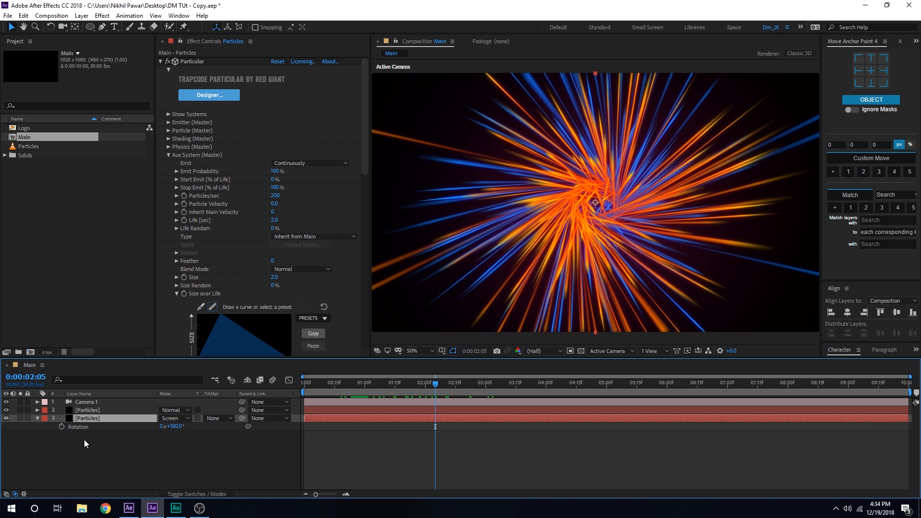
pyautogui.hotkey('ctrl', 'z')
# Scrub the animation to 0:00:02:04 and add the Particles footage to the composition as the bottom layer
pyautogui.moveTo(352, 380); pyautogui.dragTo(434, 401)
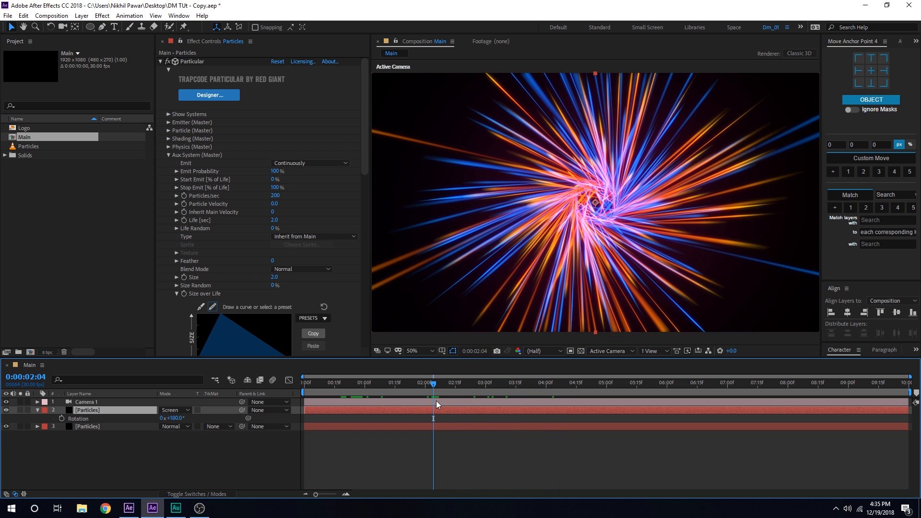
pyautogui.click(83, 229)
pyautogui.moveTo(25, 146); pyautogui.dragTo(101, 434)
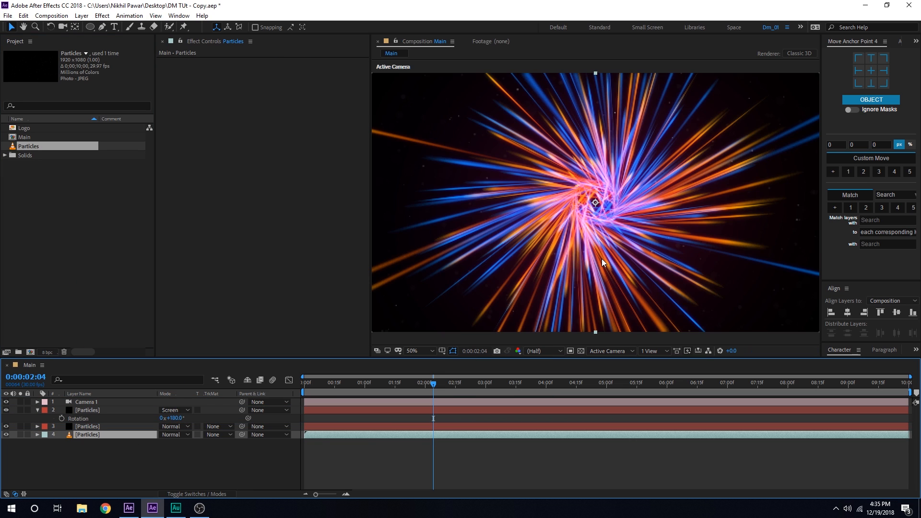
# Keyframe the Particles footage layer's opacity at 100% at 0:00:01:00, add an opacity keyframe at the first frame, and scrub to 0:00:05:25
pyautogui.click(365, 382)
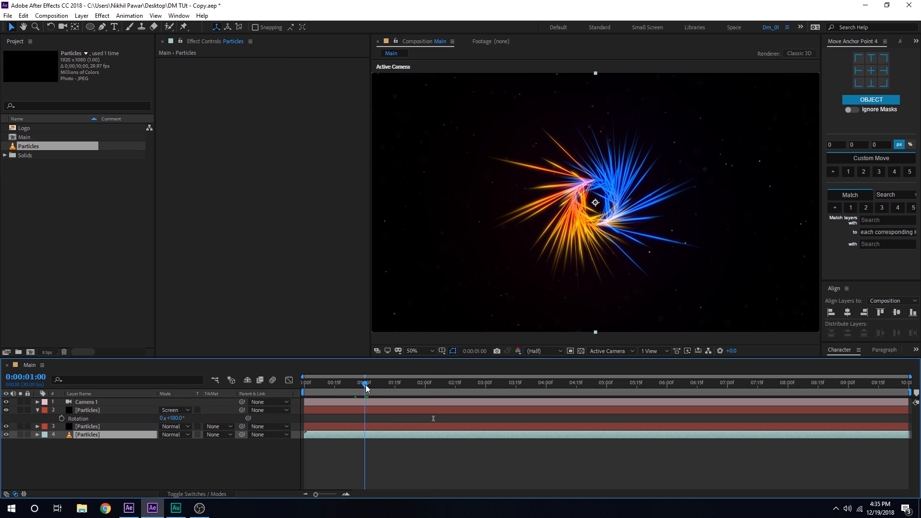
pyautogui.press('t')
pyautogui.click(62, 443)
pyautogui.press('Home')
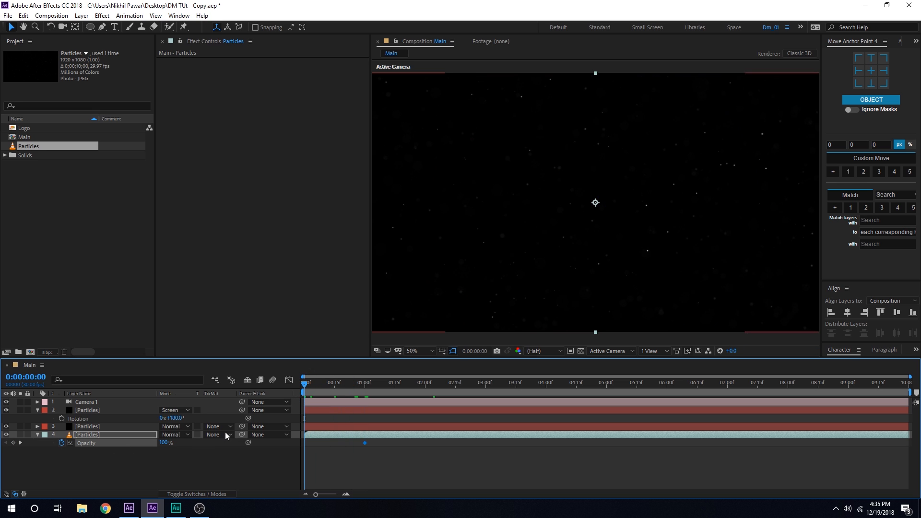
pyautogui.press('space')
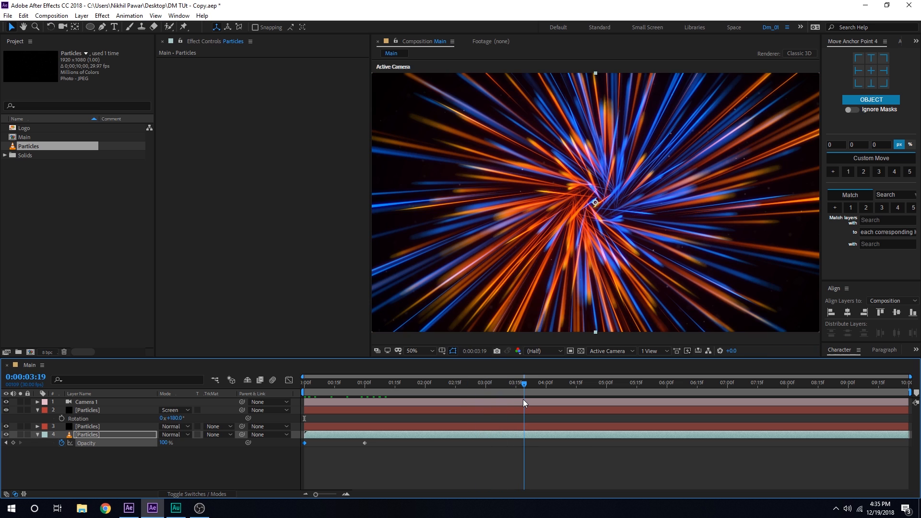
pyautogui.moveTo(647, 398)
pyautogui.mouseDown()
pyautogui.moveTo(511, 405)
pyautogui.moveTo(556, 407)
pyautogui.mouseUp()
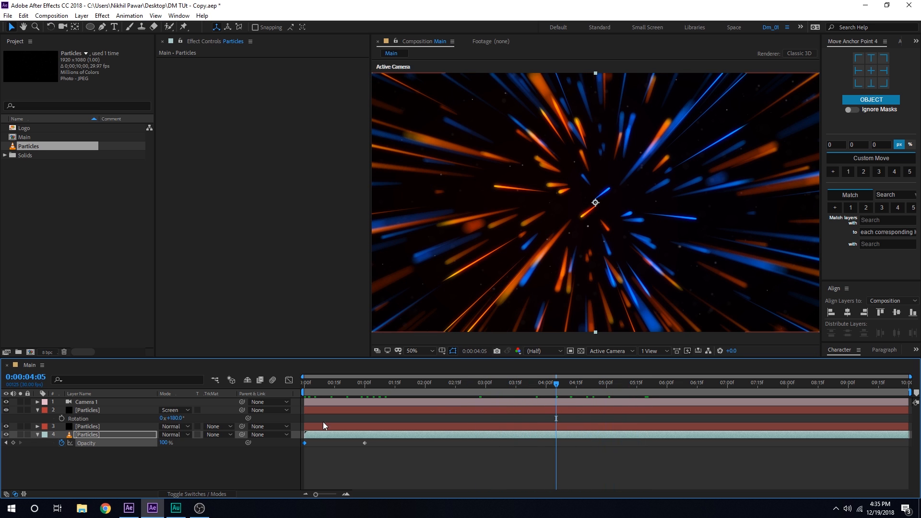
pyautogui.click(657, 387)
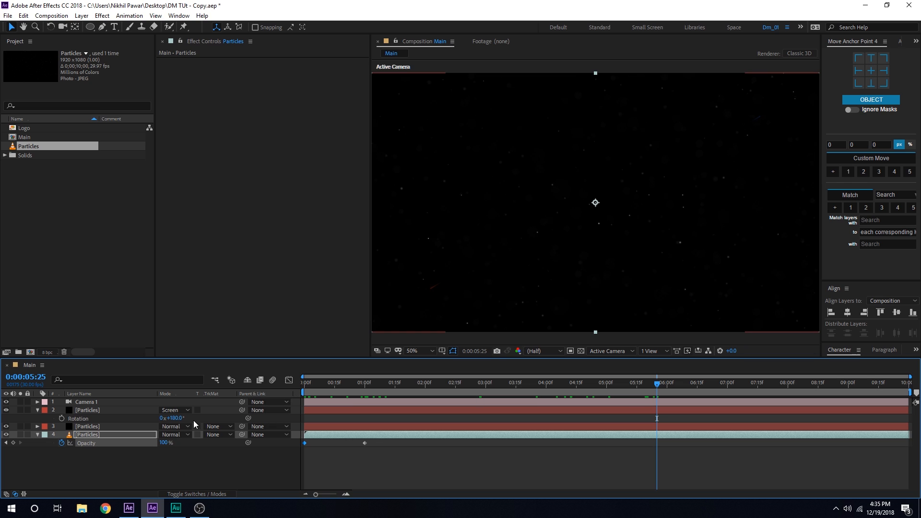
# Apply the Curves effect to the Particles footage layer and switch it to the Red channel
pyautogui.hotkey('ctrl', 'space')
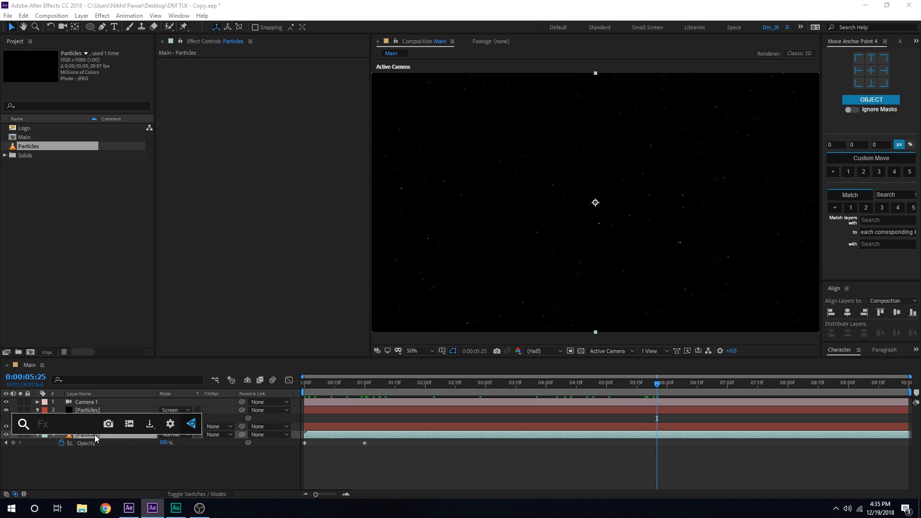
pyautogui.write('cu')
pyautogui.click(44, 424)
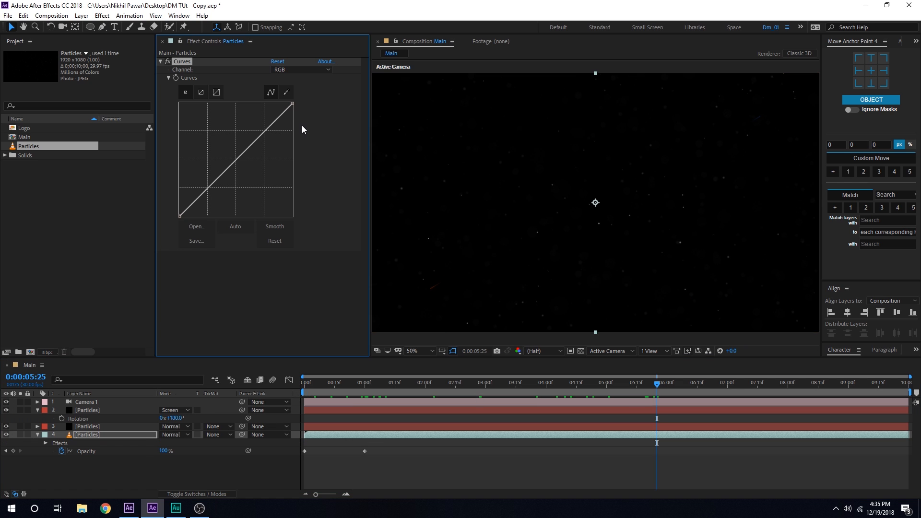
pyautogui.click(283, 70)
pyautogui.click(288, 90)
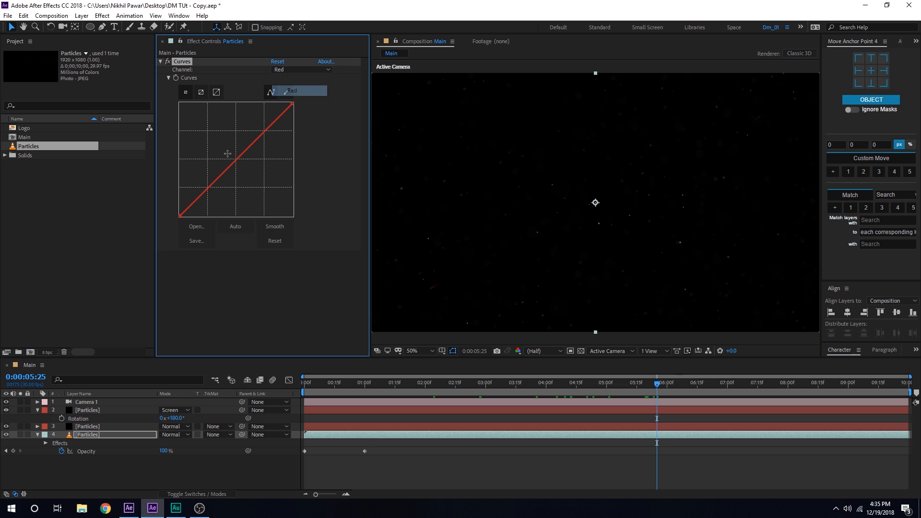
# Grade the Particles footage with Curves, strongly raising the Red curve and slightly lowering the RGB midtones, and scrub to 0:00:01:23
pyautogui.moveTo(237, 158); pyautogui.dragTo(220, 142)
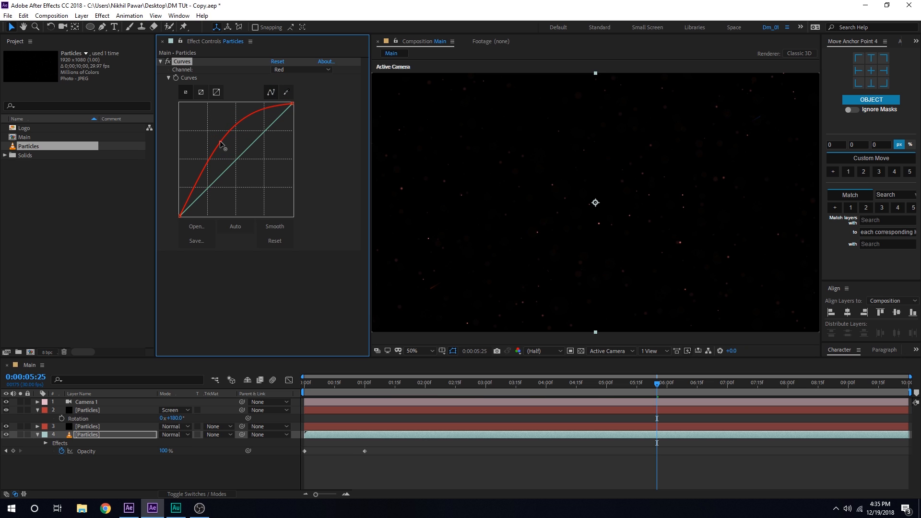
pyautogui.click(297, 70)
pyautogui.click(294, 101)
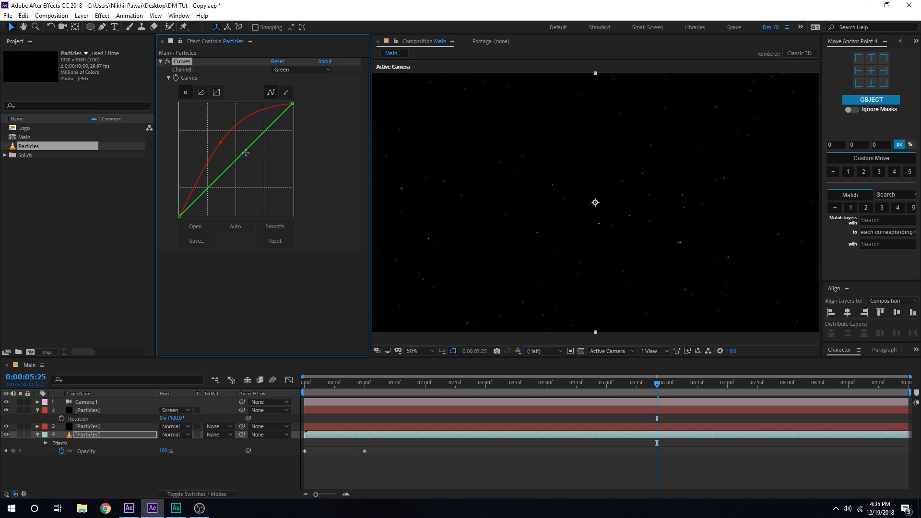
pyautogui.moveTo(245, 151); pyautogui.dragTo(243, 130)
pyautogui.click(293, 70)
pyautogui.click(294, 112)
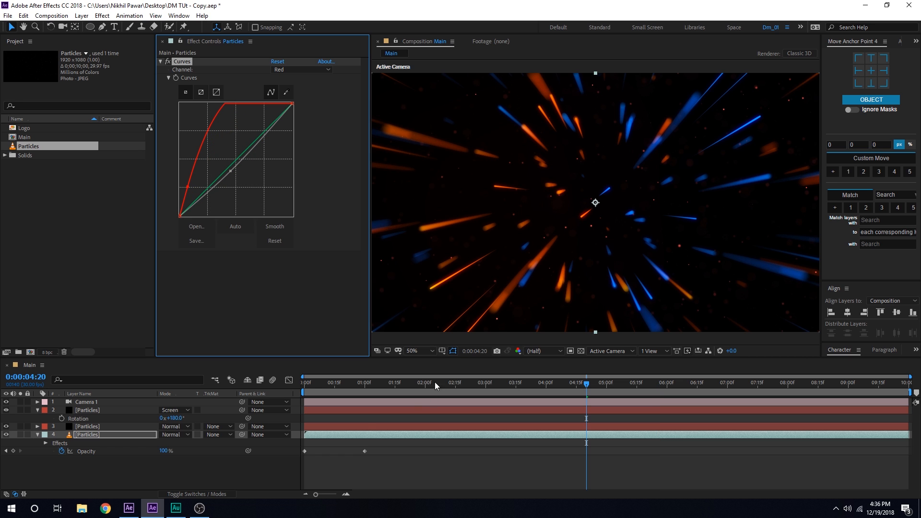
pyautogui.click(348, 457)
pyautogui.moveTo(358, 390); pyautogui.dragTo(593, 393)
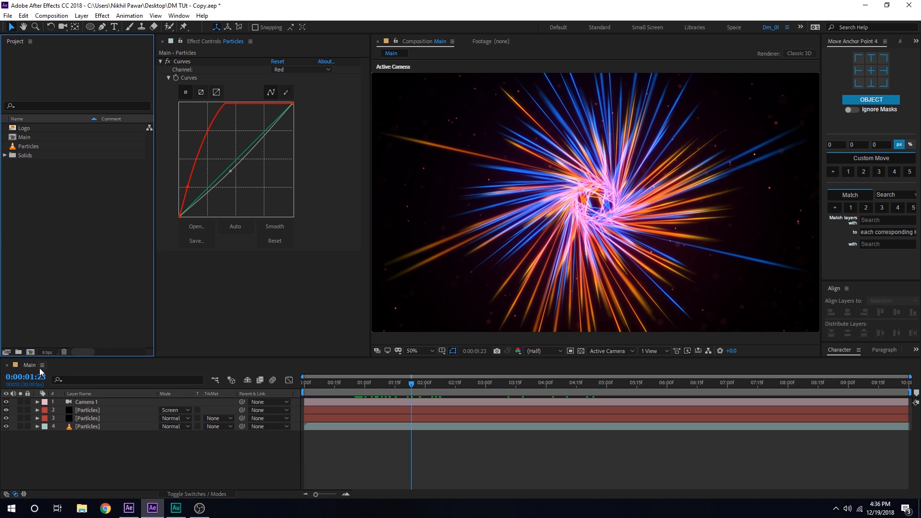
# Create a new 1920×1080 composition named Logo at 30 frames per second with a 10-second duration
pyautogui.click(31, 352)
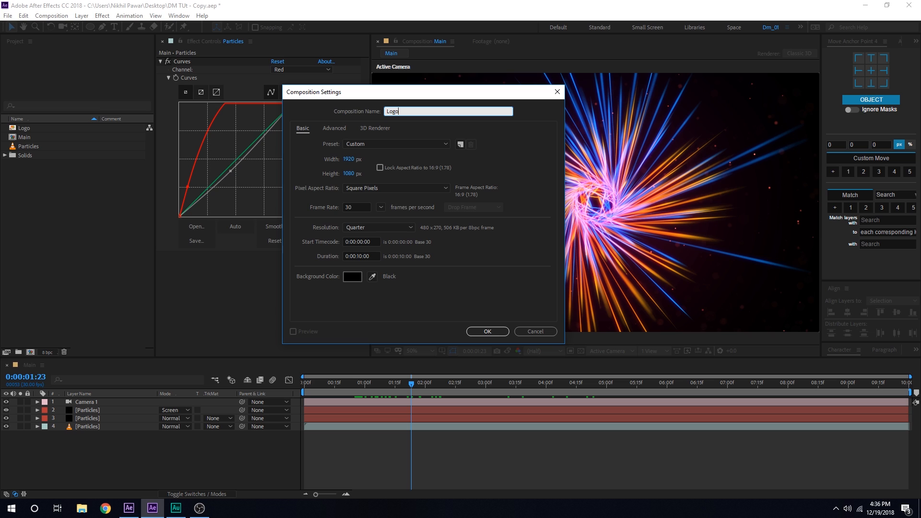
pyautogui.click(485, 331)
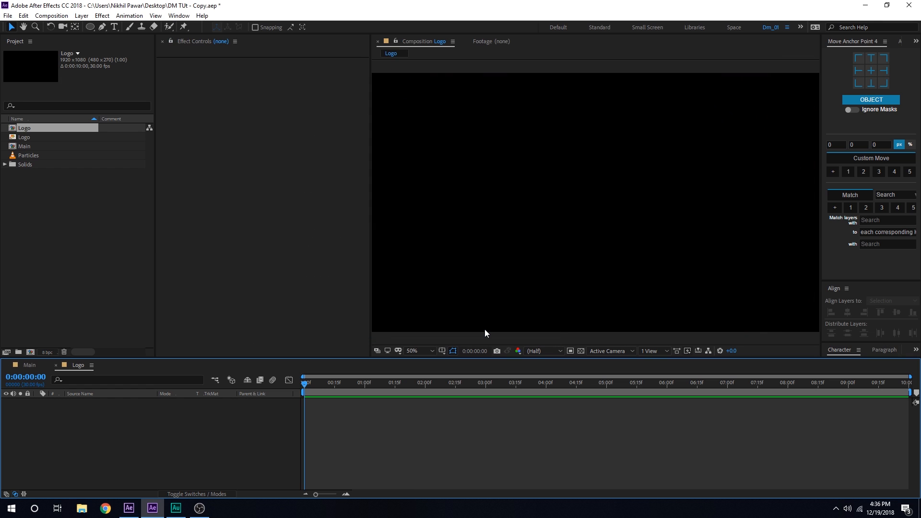
pyautogui.click(94, 286)
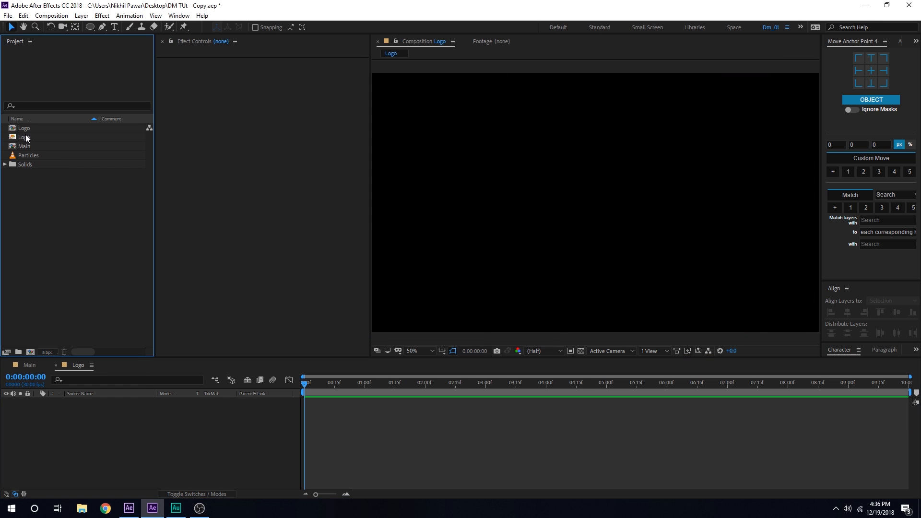
# Place the Logo image in the Logo composition and scale it down to about a tenth of the frame's width
pyautogui.moveTo(25, 136); pyautogui.dragTo(110, 415)
pyautogui.press('s')
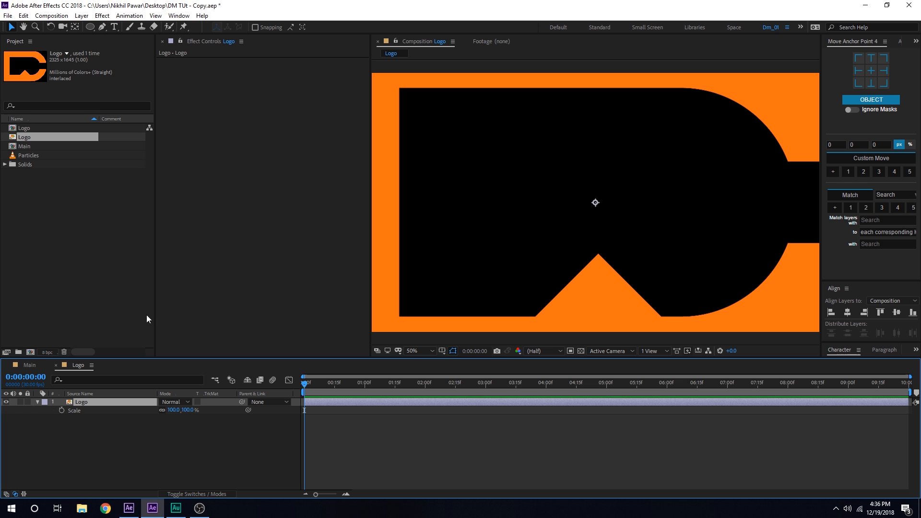
pyautogui.moveTo(187, 411); pyautogui.dragTo(151, 416)
pyautogui.click(151, 415)
# In the Main composition, pre-compose the camera and all three Particles layers into a new composition named Particles
pyautogui.click(26, 365)
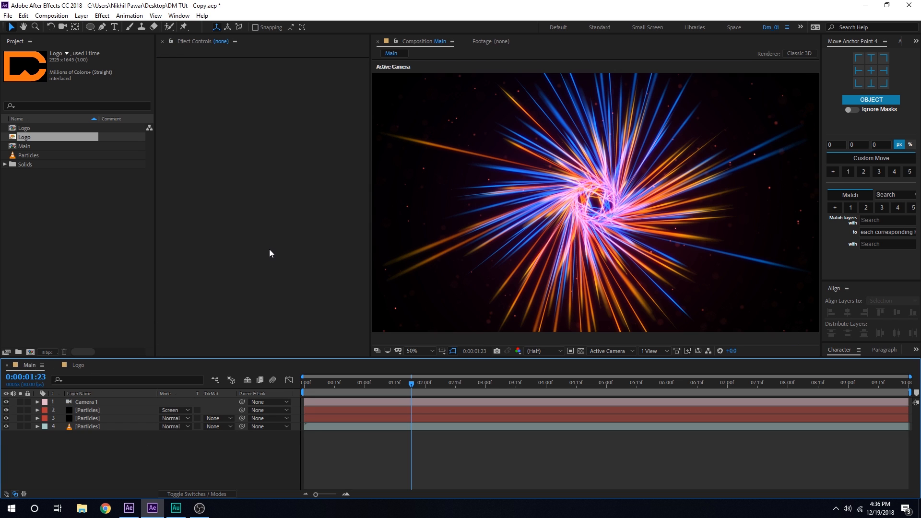
pyautogui.moveTo(82, 446); pyautogui.dragTo(99, 396)
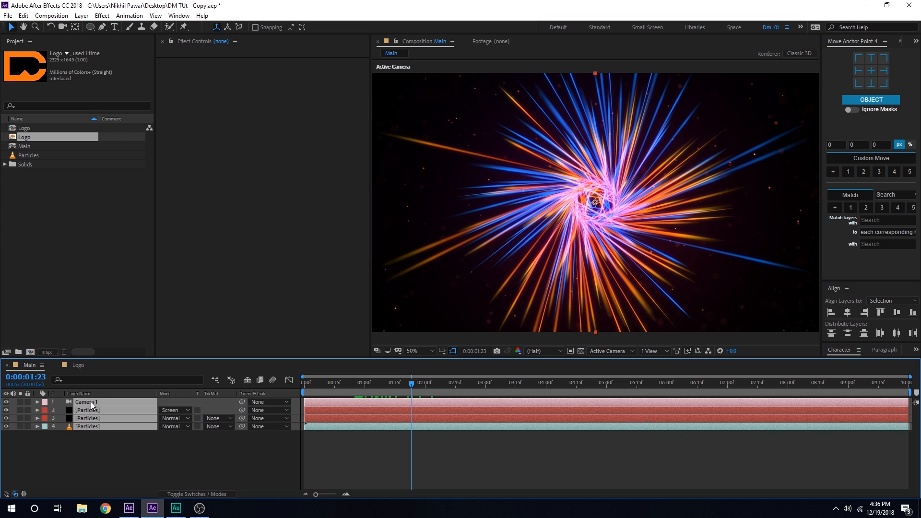
pyautogui.hotkey('ctrl', 'shift', 'c')
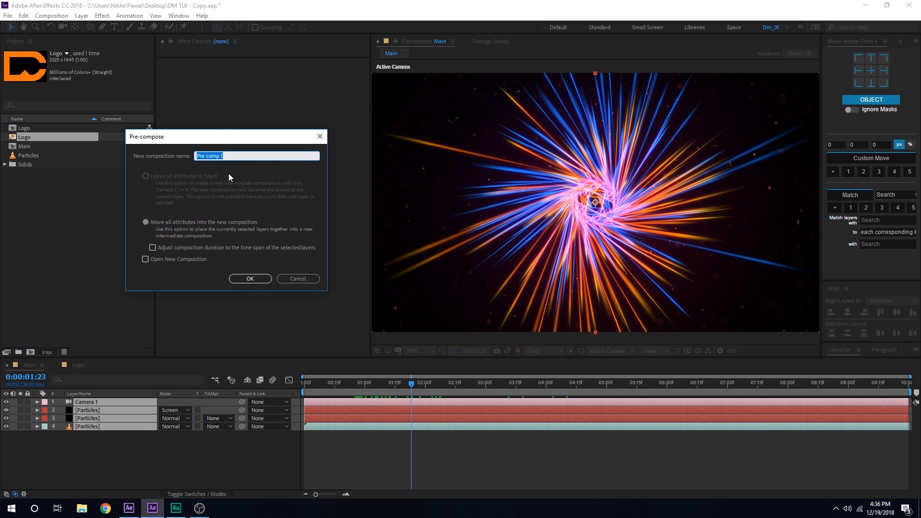
pyautogui.write('Particles')
pyautogui.click(255, 278)
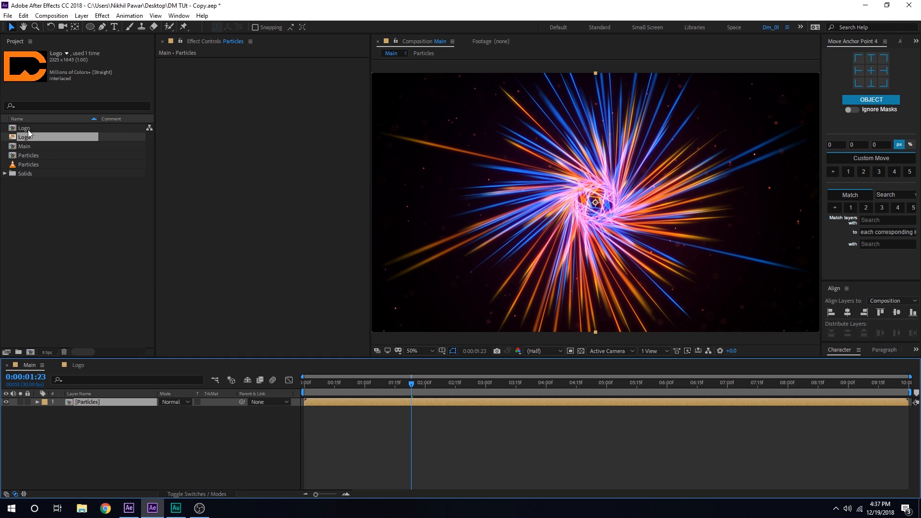
# Add the Logo composition above the Particles layer in Main and duplicate the Particles layer
pyautogui.moveTo(28, 130); pyautogui.dragTo(95, 401)
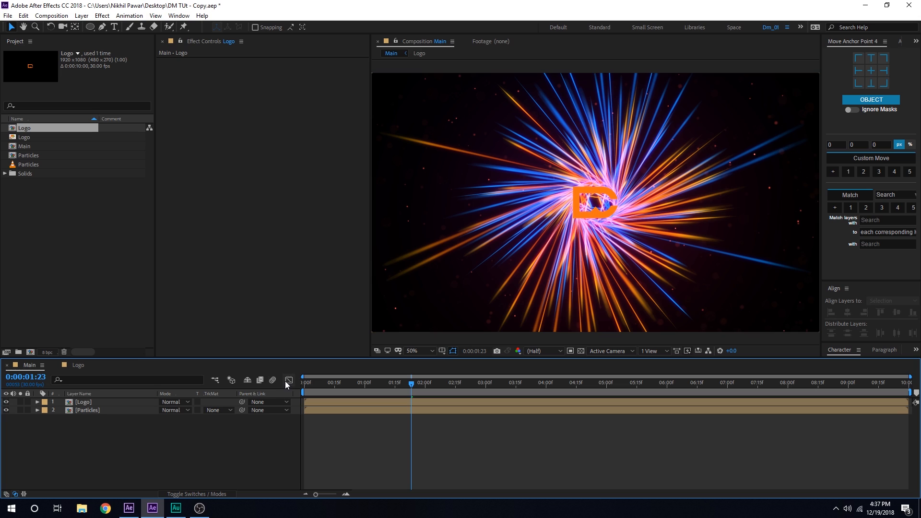
pyautogui.click(97, 400)
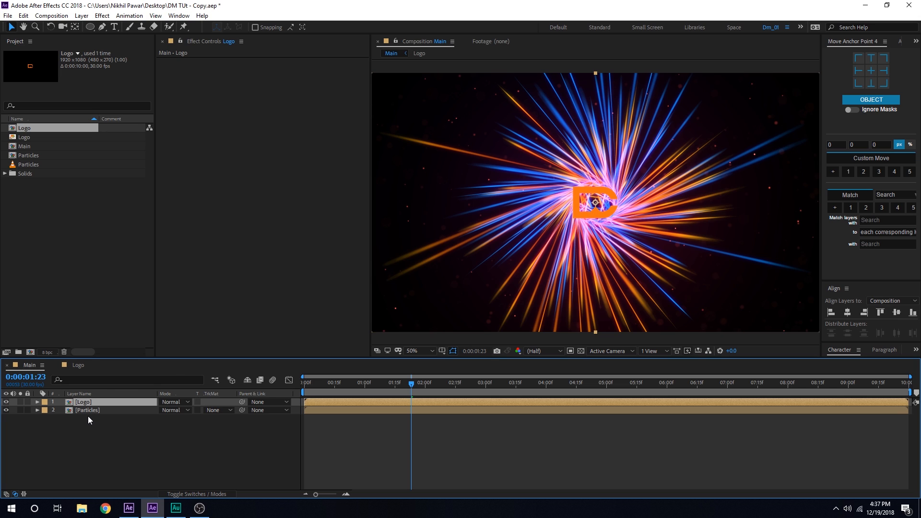
pyautogui.click(116, 411)
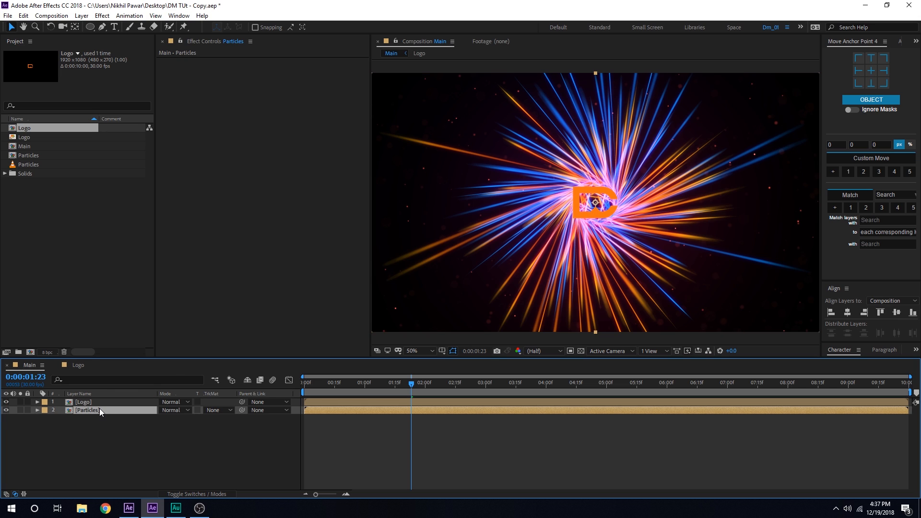
pyautogui.hotkey('ctrl', 'd')
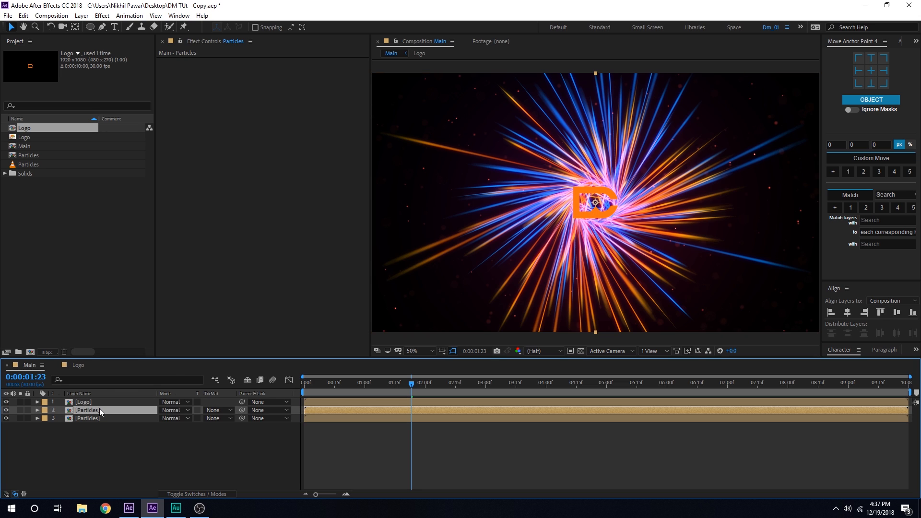
# Hide the bottom Particles layer and set the upper copy's track matte to Alpha Matte "[Logo]"
pyautogui.click(6, 418)
pyautogui.click(210, 410)
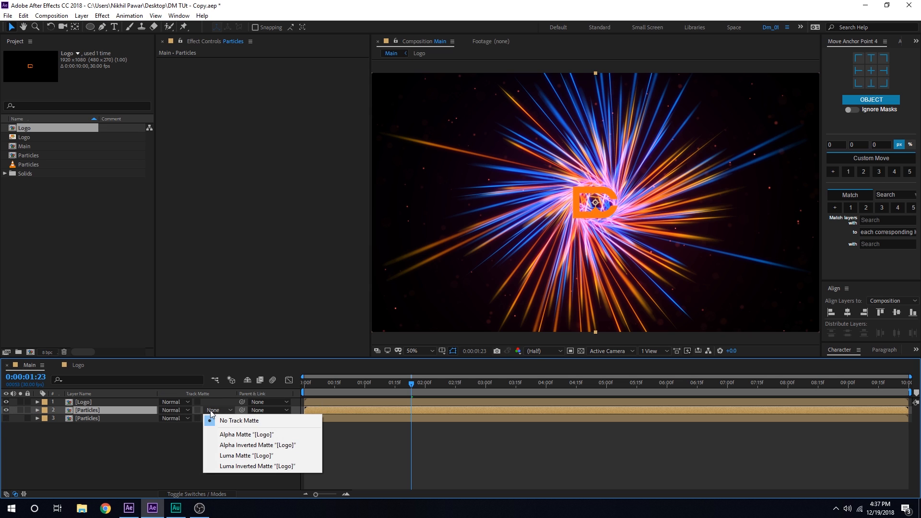
pyautogui.click(236, 434)
# Keyframe the Logo layer's opacity at 100% at 0:00:02:15 and 0% at 0:00:03:15
pyautogui.moveTo(412, 384); pyautogui.dragTo(455, 394)
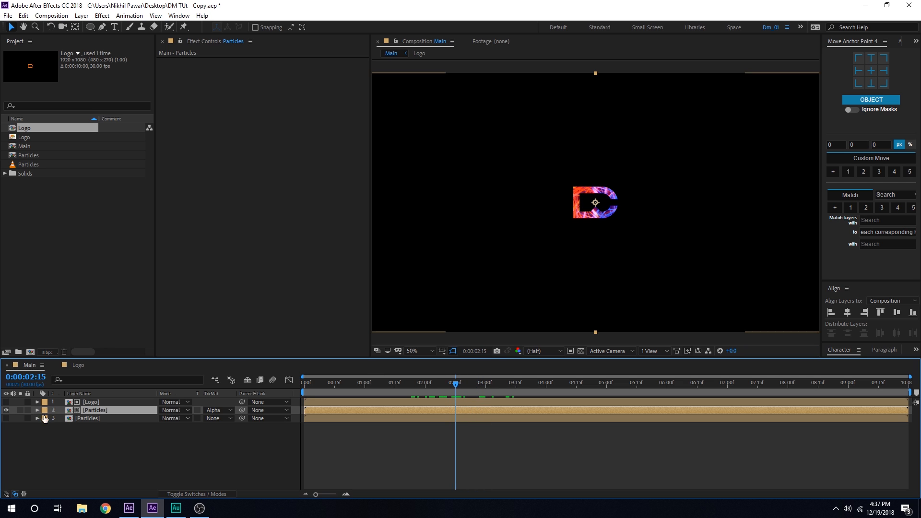
pyautogui.click(93, 403)
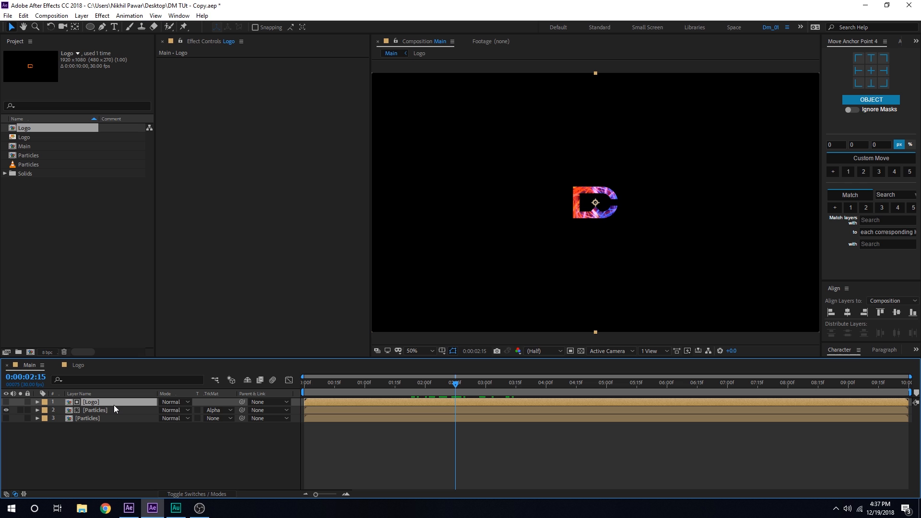
pyautogui.press('t')
pyautogui.click(61, 411)
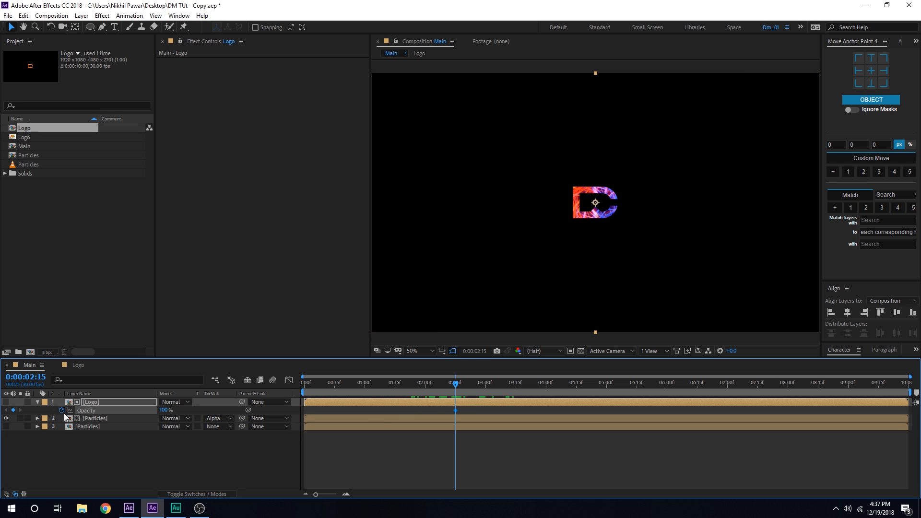
pyautogui.moveTo(459, 395); pyautogui.dragTo(515, 399)
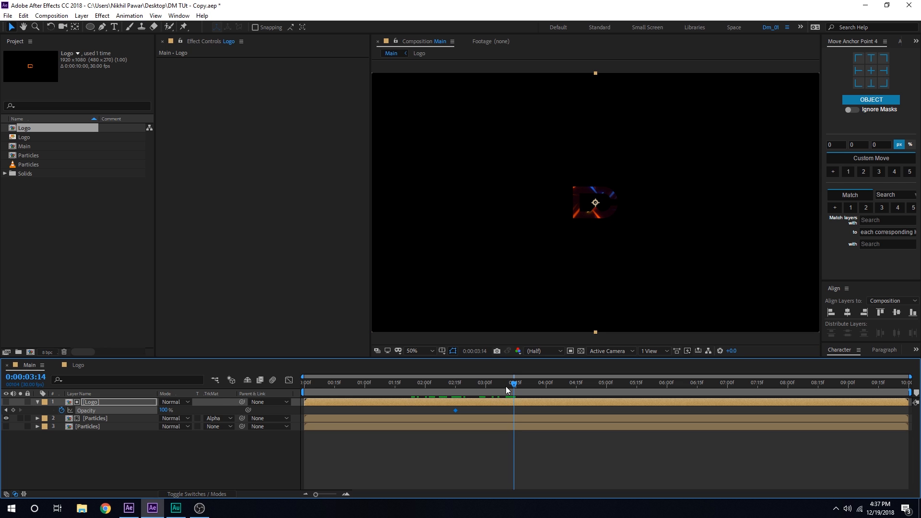
pyautogui.click(516, 389)
pyautogui.moveTo(456, 387); pyautogui.dragTo(514, 396)
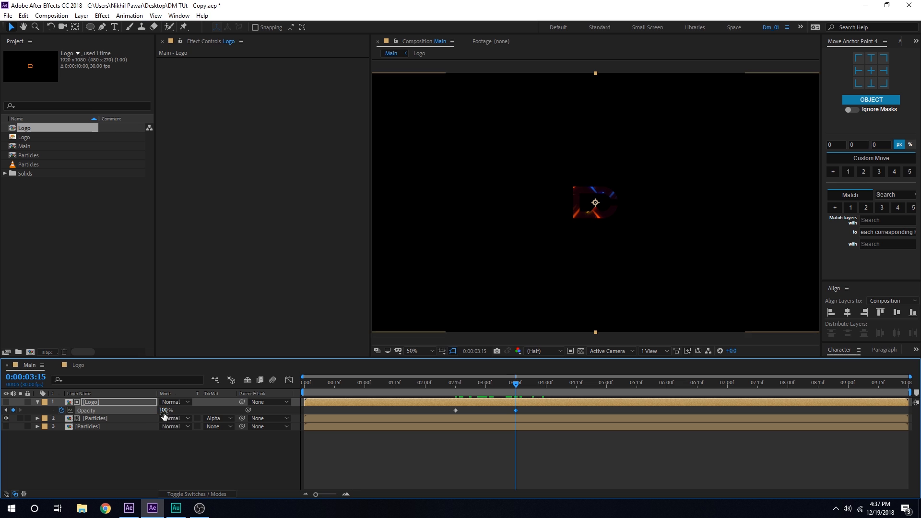
pyautogui.moveTo(164, 413); pyautogui.dragTo(72, 417)
# Show the bottom Particles layer again and shift the Logo and matted Particles layers together 8 frames later
pyautogui.moveTo(416, 387); pyautogui.dragTo(514, 412)
pyautogui.click(6, 427)
pyautogui.keyDown('ctrl'); pyautogui.click(442, 417); pyautogui.keyUp('ctrl')
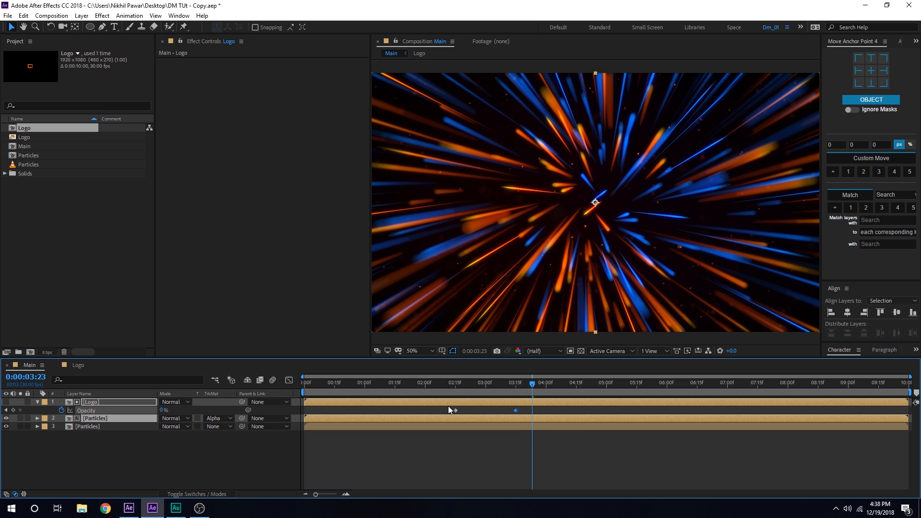
pyautogui.moveTo(449, 404); pyautogui.dragTo(479, 405)
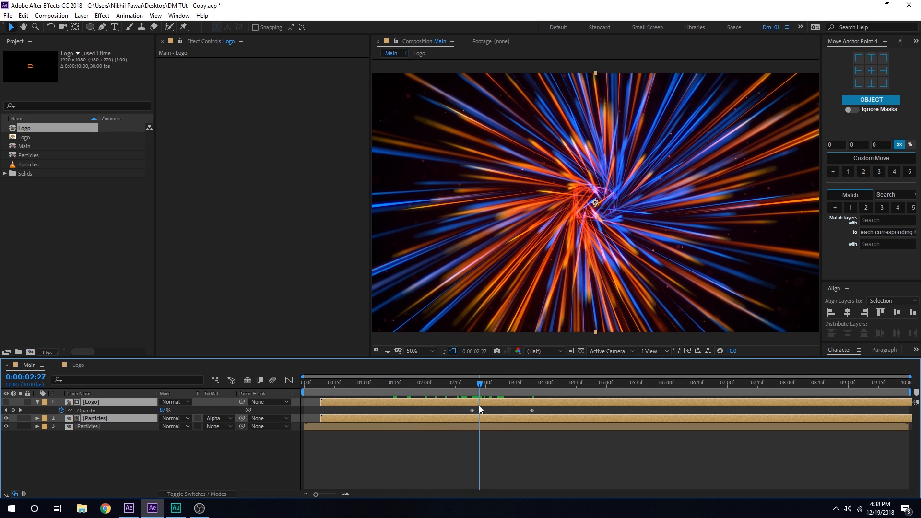
pyautogui.press('/')
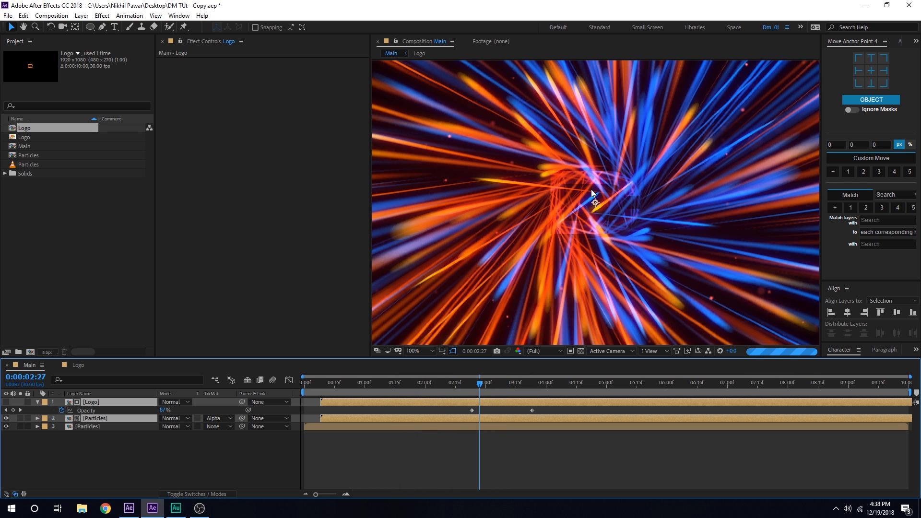
pyautogui.scroll(-2, 523, 284)
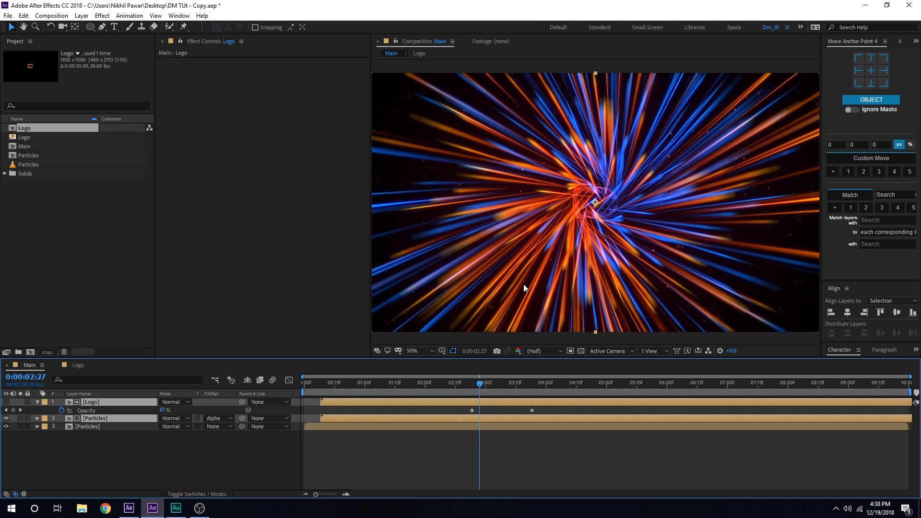
# Reverse the Logo layer's fade by setting its opacity keyframes to 0% at 0:00:02:23 and 100% at 0:00:03:23
pyautogui.moveTo(483, 384)
pyautogui.mouseDown()
pyautogui.moveTo(527, 390)
pyautogui.moveTo(489, 392)
pyautogui.mouseUp()
pyautogui.press('j')
pyautogui.click(164, 410)
pyautogui.write('0')
pyautogui.press('Return')
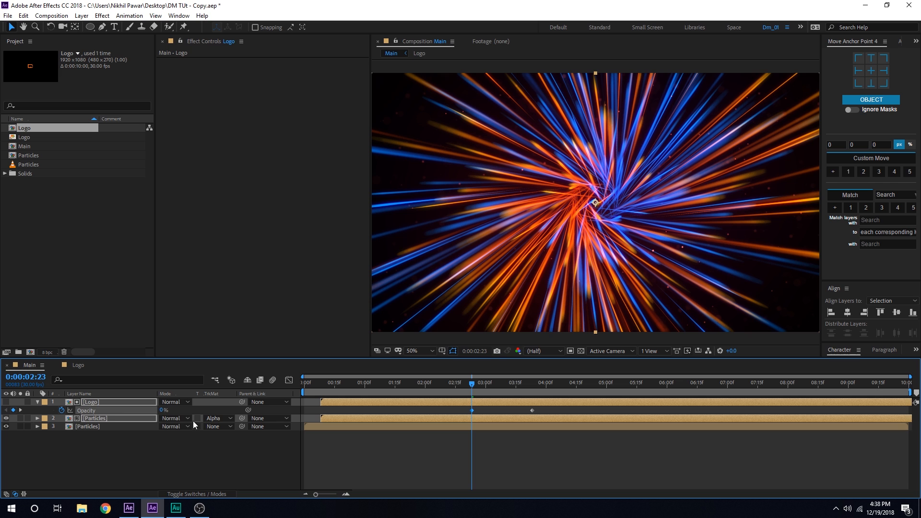
pyautogui.moveTo(482, 385); pyautogui.dragTo(532, 390)
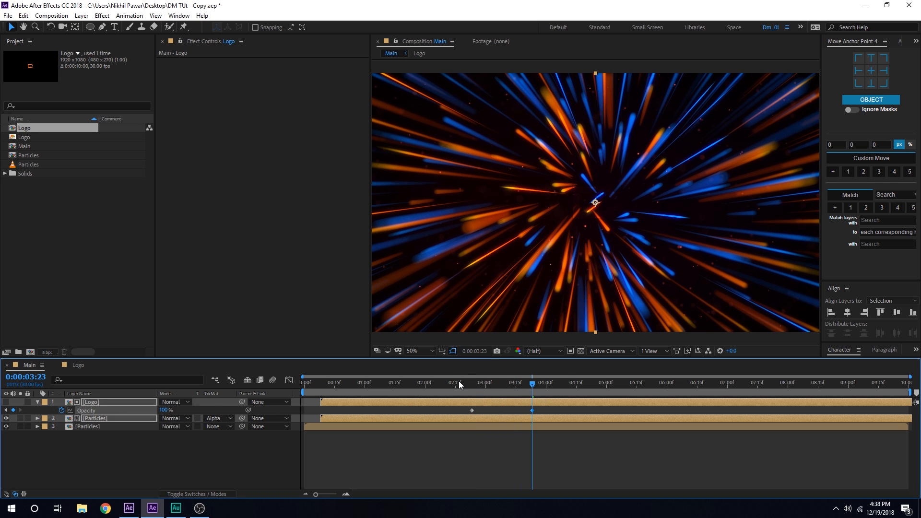
# Move the Logo layer's first opacity keyframe earlier, to about 0:00:02:14, and scrub to 0:00:03:11
pyautogui.moveTo(459, 381); pyautogui.dragTo(504, 394)
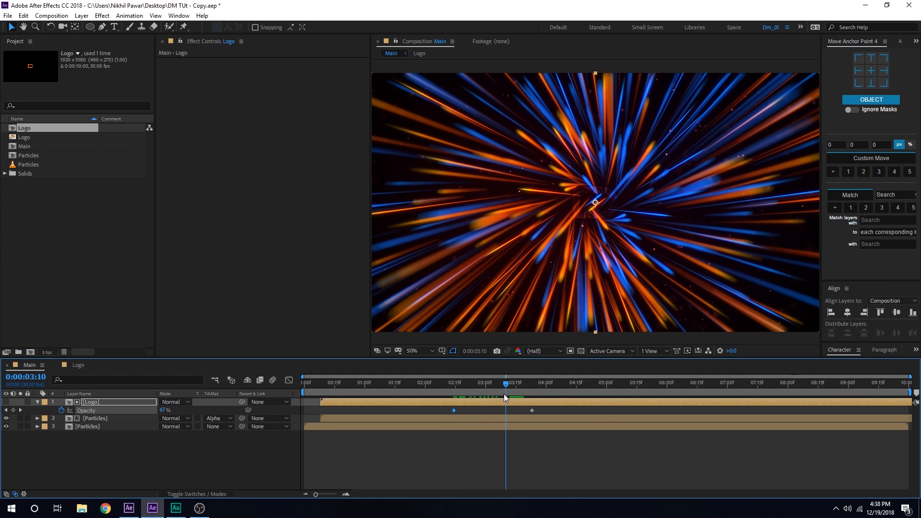
pyautogui.press('.')
pyautogui.press(',')
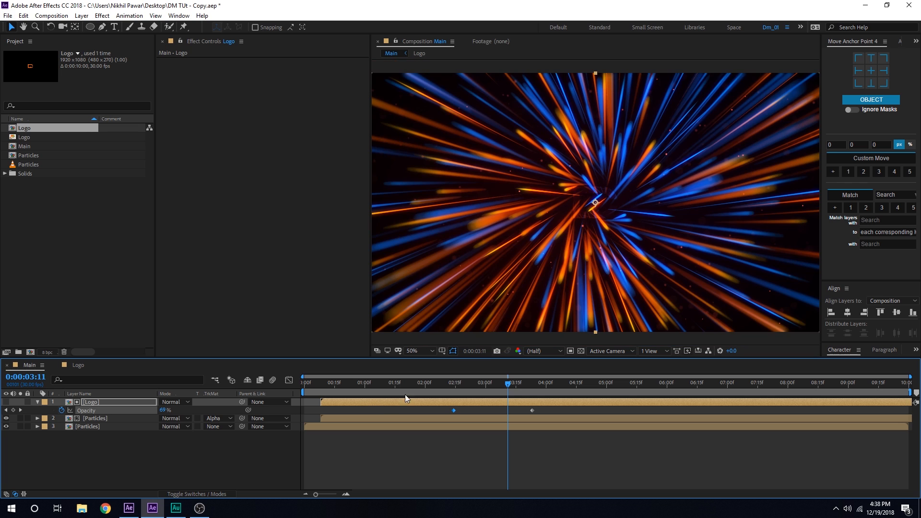
# Duplicate the Logo layer and make the top copy visible
pyautogui.click(108, 404)
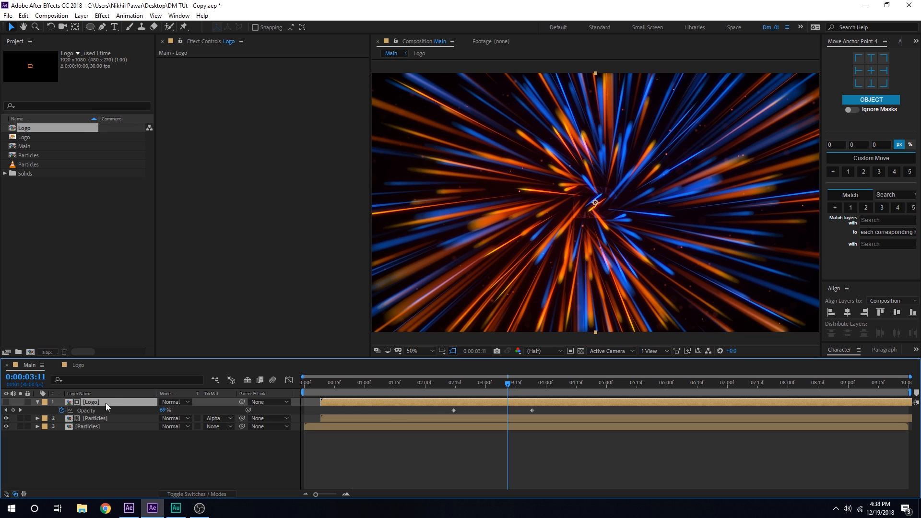
pyautogui.hotkey('ctrl', 'd')
pyautogui.click(6, 402)
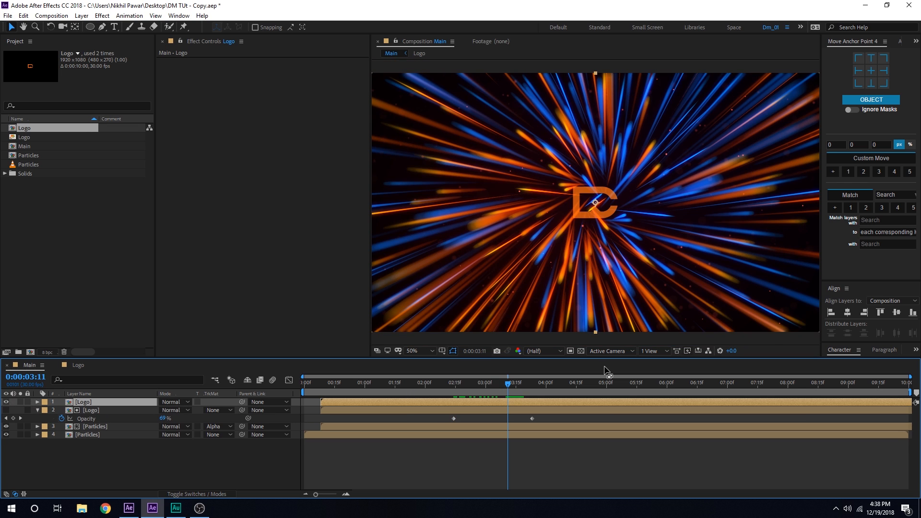
# Retime the top Logo copy so its opacity fade runs from about 0:00:02:19 to 0:00:03:27, and inspect the logo at 0:00:02:24
pyautogui.moveTo(512, 385); pyautogui.dragTo(546, 410)
pyautogui.press('u')
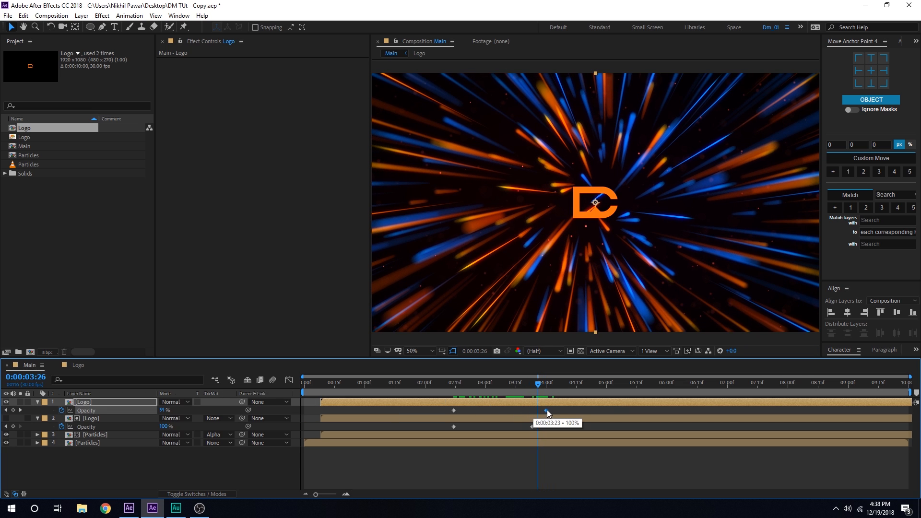
pyautogui.moveTo(468, 410)
pyautogui.mouseDown()
pyautogui.moveTo(477, 391)
pyautogui.moveTo(503, 394)
pyautogui.moveTo(483, 402)
pyautogui.moveTo(456, 389)
pyautogui.moveTo(561, 401)
pyautogui.moveTo(428, 410)
pyautogui.moveTo(488, 422)
pyautogui.moveTo(473, 420)
pyautogui.mouseUp()
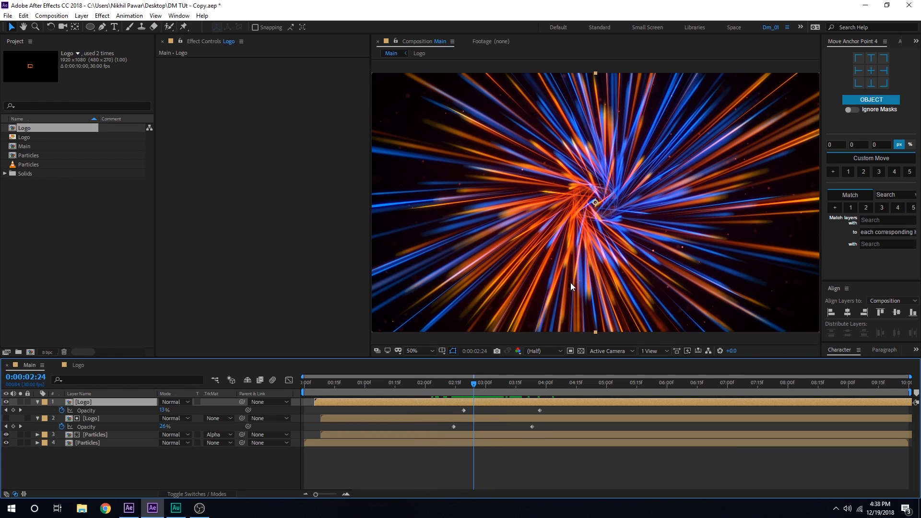
pyautogui.press('/')
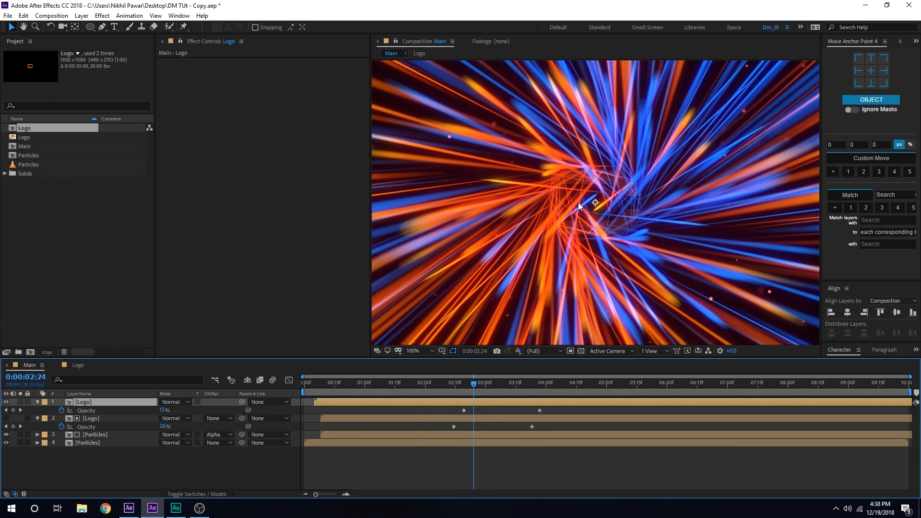
# Retime the Logo fades to run from about 0:00:02:04 to 0:00:03:01 on the matte layer and 0:00:02:26 to 0:00:04:04 on the top layer
pyautogui.press(',')
pyautogui.click(477, 416)
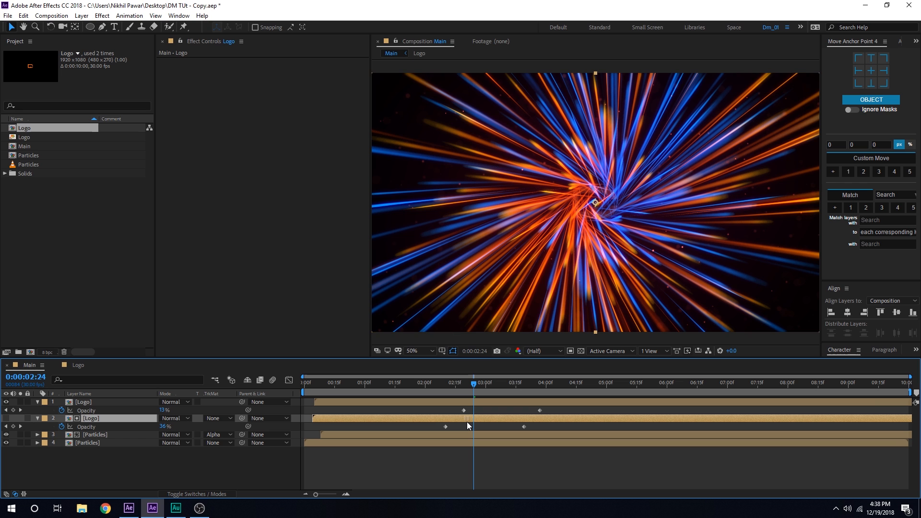
pyautogui.keyDown('ctrl'); pyautogui.click(462, 432); pyautogui.keyUp('ctrl')
pyautogui.moveTo(459, 421); pyautogui.dragTo(453, 419)
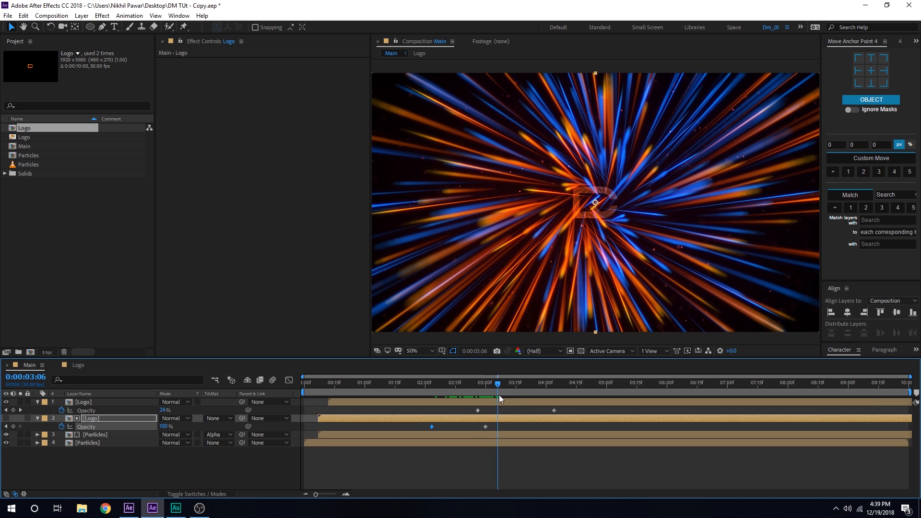
pyautogui.moveTo(499, 395)
pyautogui.mouseDown()
pyautogui.moveTo(556, 394)
pyautogui.moveTo(476, 396)
pyautogui.moveTo(518, 402)
pyautogui.moveTo(497, 399)
pyautogui.mouseUp()
pyautogui.moveTo(485, 427); pyautogui.dragTo(618, 402)
pyautogui.click(269, 457)
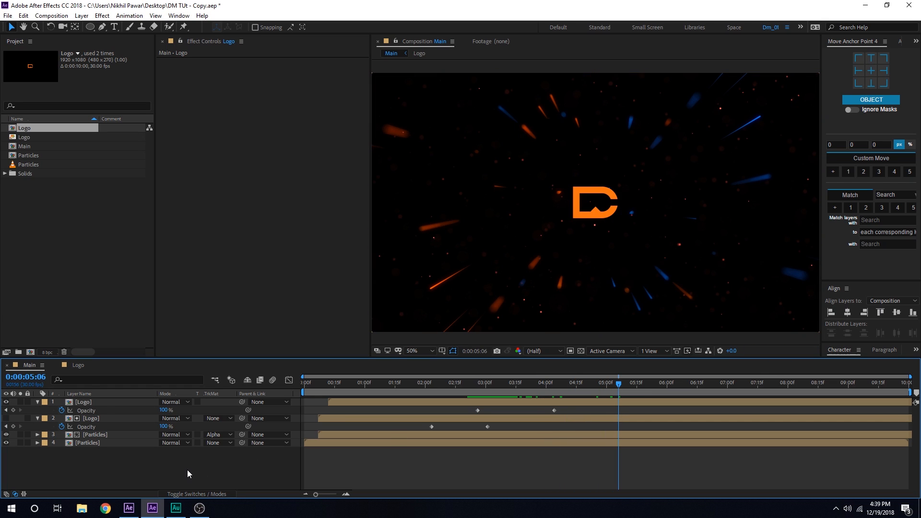
pyautogui.click(115, 27)
pyautogui.doubleClick(89, 402)
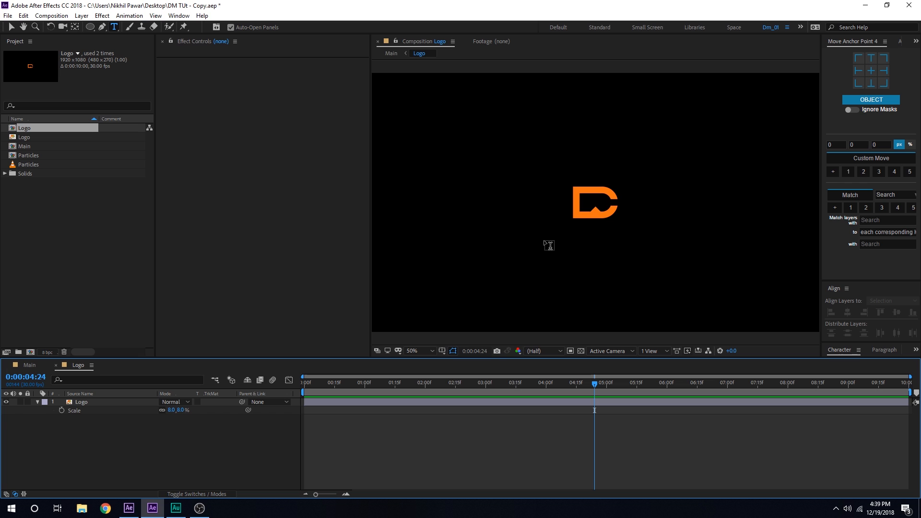
pyautogui.click(545, 240)
pyautogui.write('www')
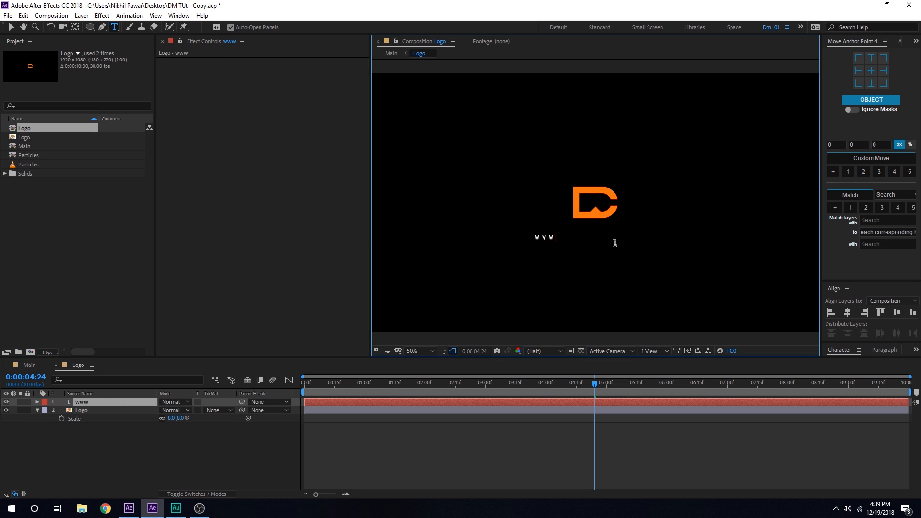
pyautogui.write('.dopemotions.co')
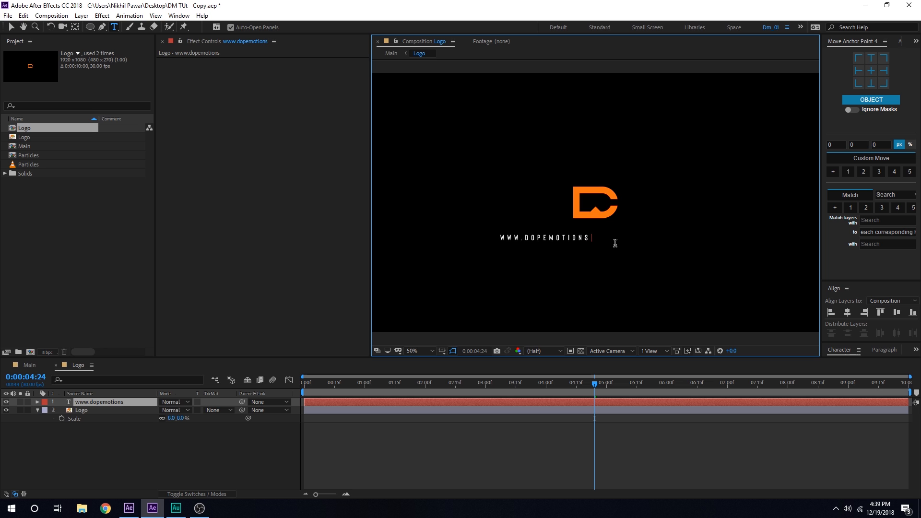
pyautogui.write('m')
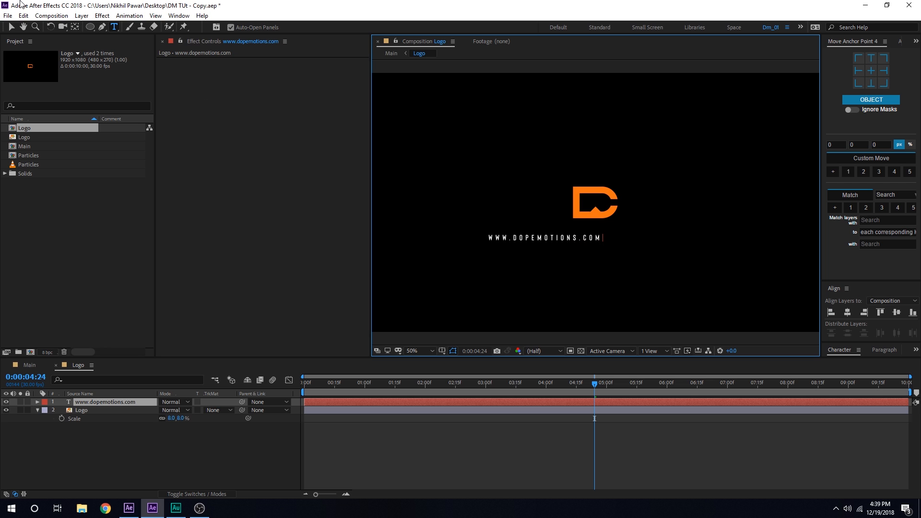
# Centre the URL text in the composition, move it just below the logo, and check it in the Main composition
pyautogui.click(11, 27)
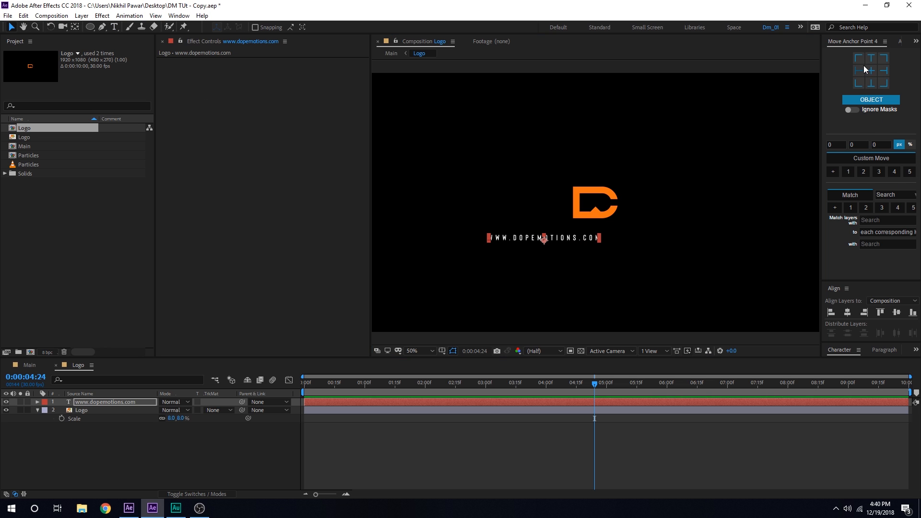
pyautogui.click(848, 314)
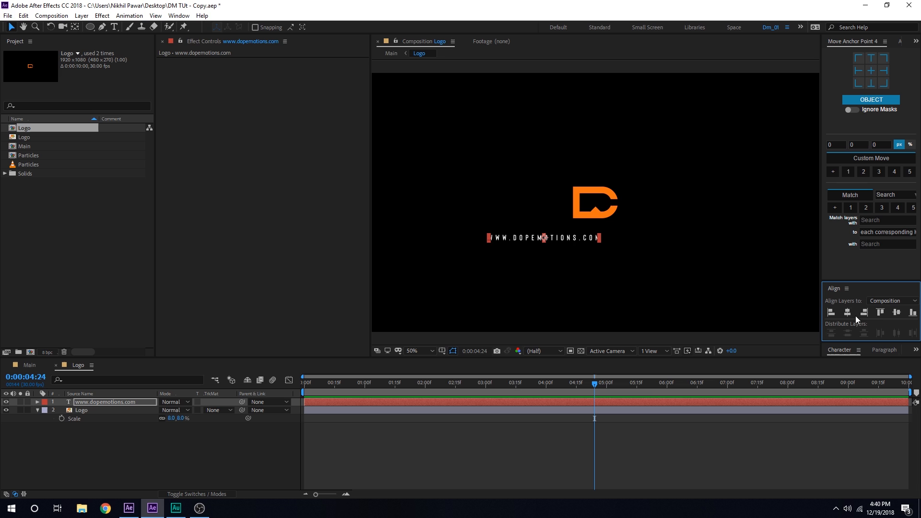
pyautogui.click(896, 312)
pyautogui.moveTo(631, 202); pyautogui.dragTo(629, 237)
pyautogui.moveTo(361, 384)
pyautogui.mouseDown()
pyautogui.moveTo(460, 391)
pyautogui.moveTo(392, 396)
pyautogui.moveTo(422, 387)
pyautogui.moveTo(548, 404)
pyautogui.mouseUp()
pyautogui.click(29, 365)
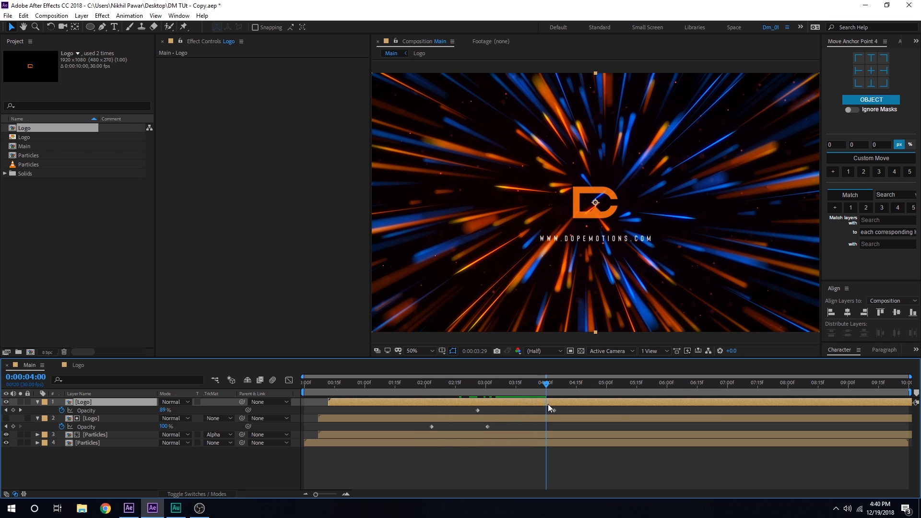
# Fade in the URL text from 0% opacity at 0:00:03:18 to 100% at about 0:00:04:20, and preview it in Main
pyautogui.click(86, 365)
pyautogui.click(93, 402)
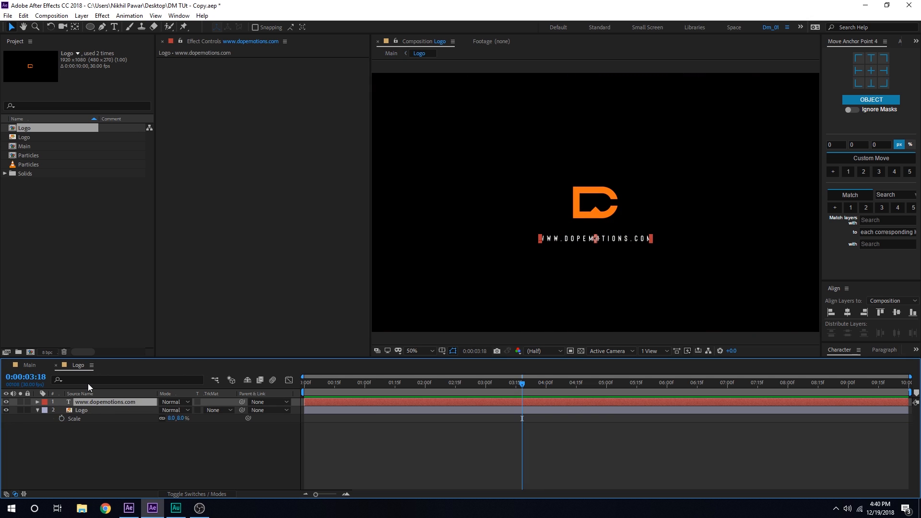
pyautogui.press('t')
pyautogui.click(61, 410)
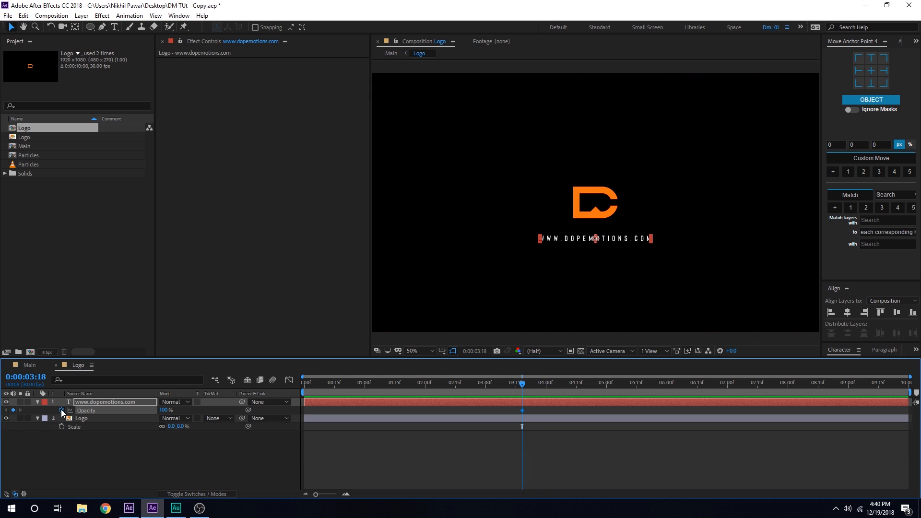
pyautogui.moveTo(522, 411); pyautogui.dragTo(586, 410)
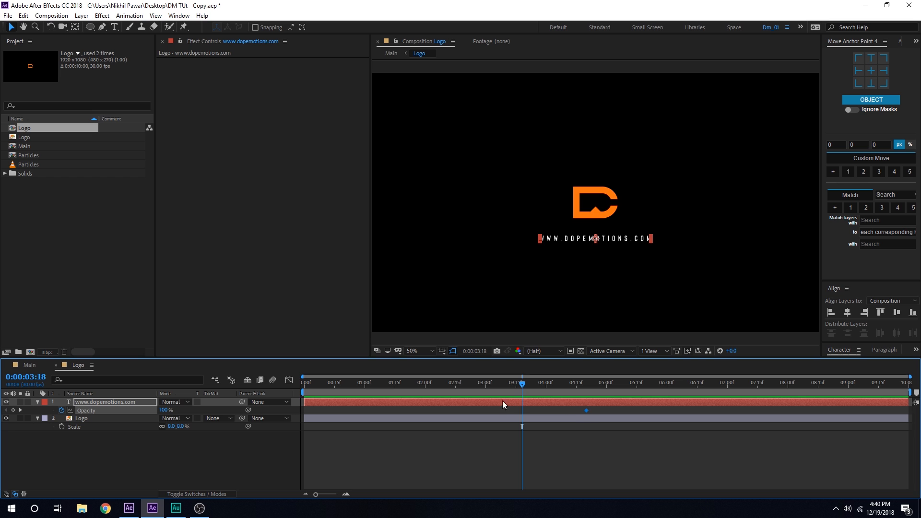
pyautogui.moveTo(161, 411); pyautogui.dragTo(140, 411)
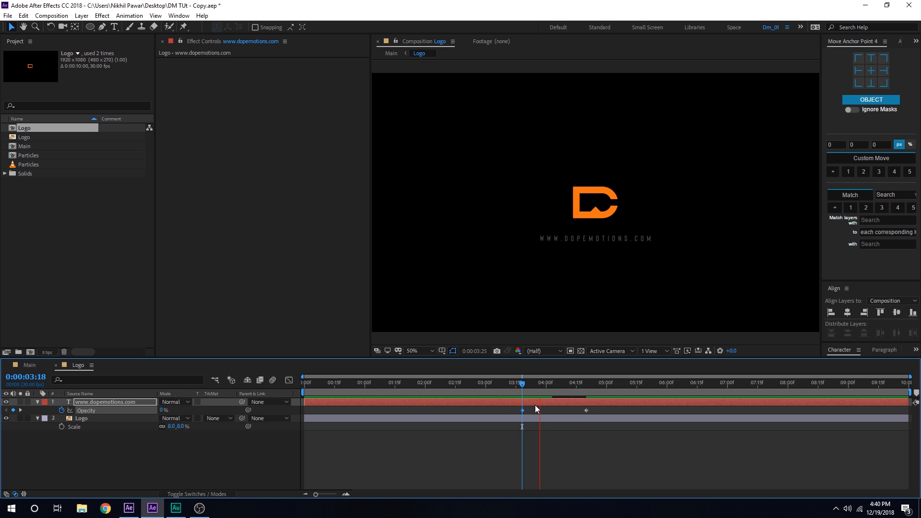
pyautogui.press('space')
pyautogui.click(47, 368)
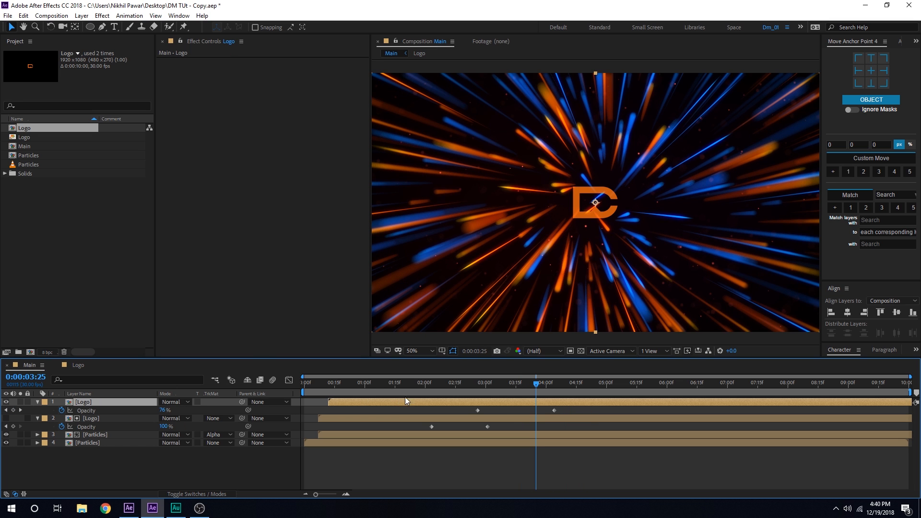
pyautogui.press('space')
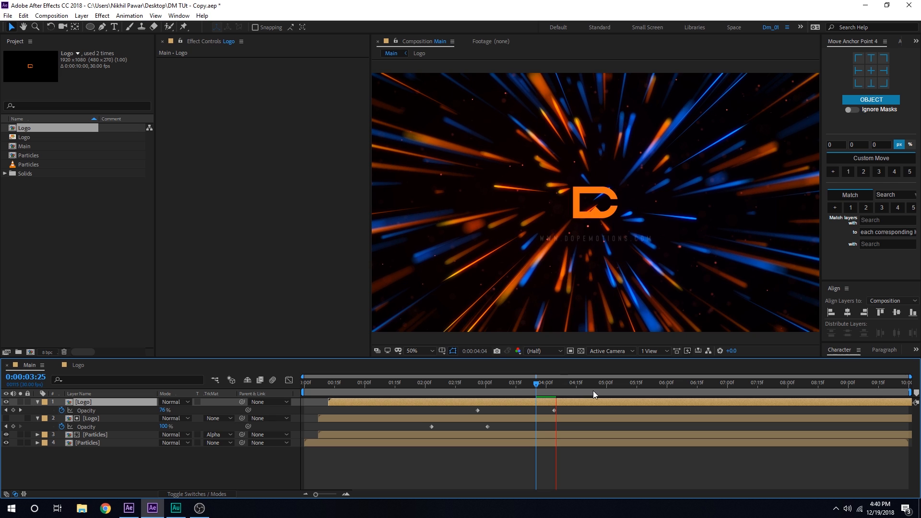
# Create an adjustment layer above all layers in the Main composition and name it CC
pyautogui.rightClick(117, 465)
pyautogui.moveTo(201, 365)
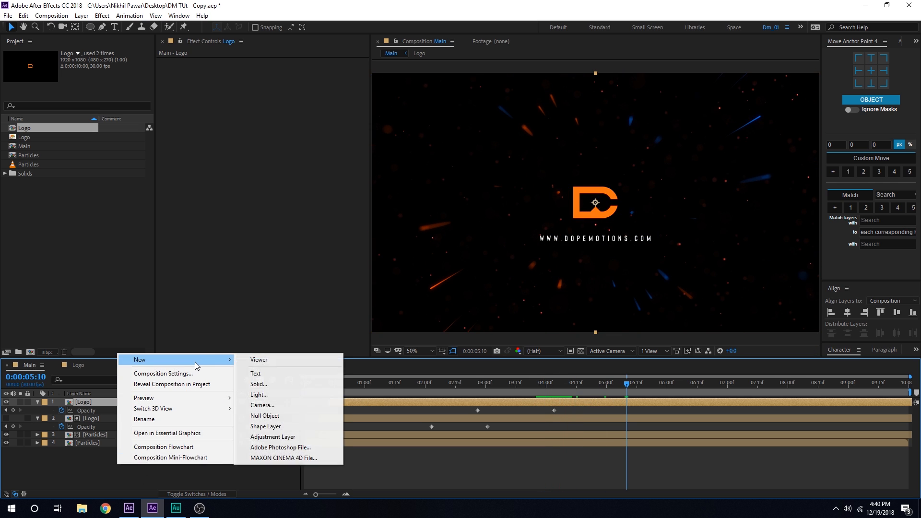
pyautogui.click(268, 437)
pyautogui.press('Return')
pyautogui.write('CC')
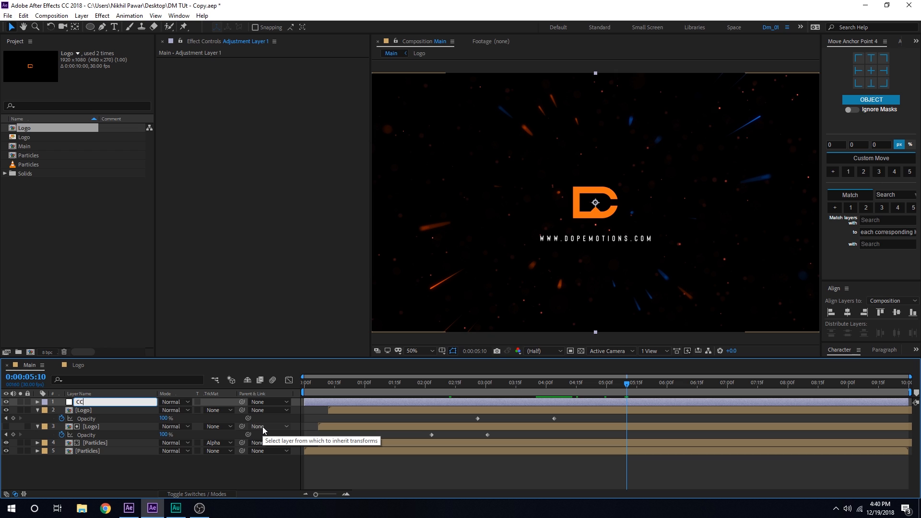
pyautogui.press('Return')
# Apply the Transform effect to the CC adjustment layer
pyautogui.hotkey('ctrl', 'space')
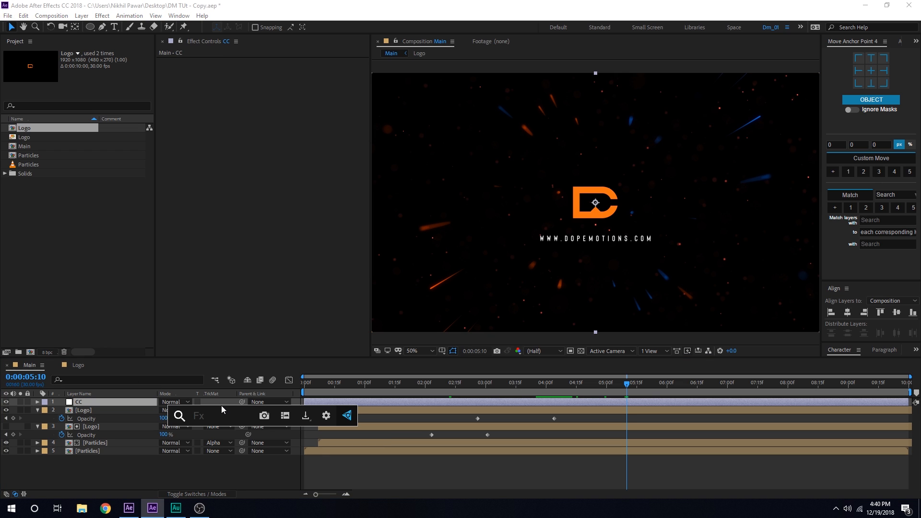
pyautogui.press('Escape')
pyautogui.press('t')
pyautogui.press('r')
pyautogui.hotkey('ctrl', 'space')
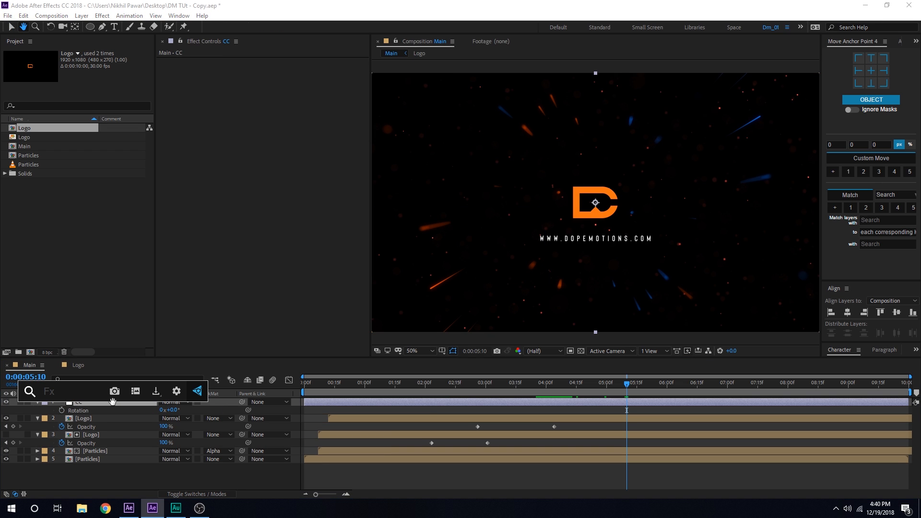
pyautogui.click(70, 425)
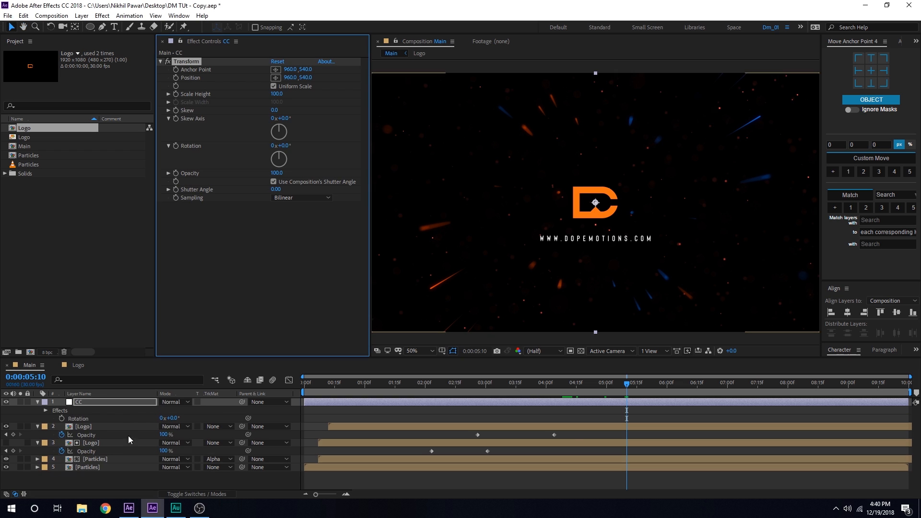
pyautogui.click(276, 399)
# Animate the Transform effect's Scale Height from 100 at 0:00:00:00 to 120 at 0:00:07:00, and scrub through the zoom
pyautogui.press('Home')
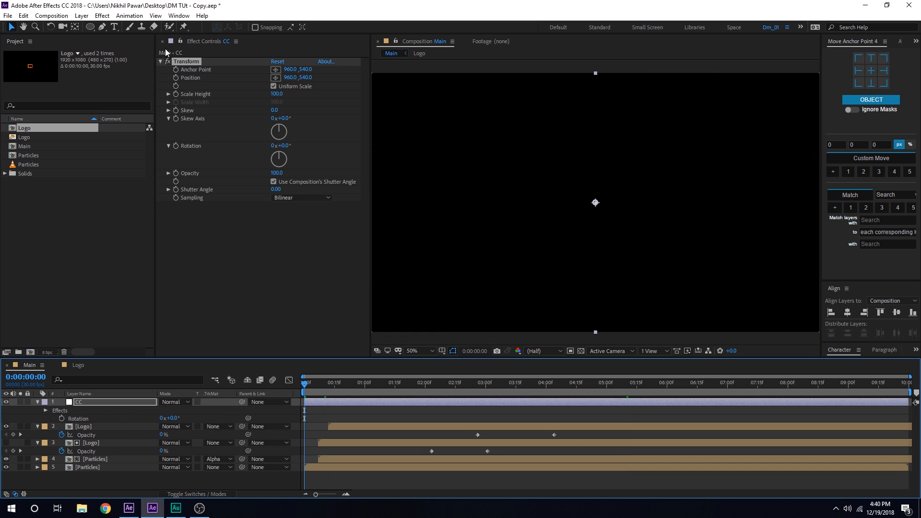
pyautogui.moveTo(175, 98); pyautogui.dragTo(522, 373)
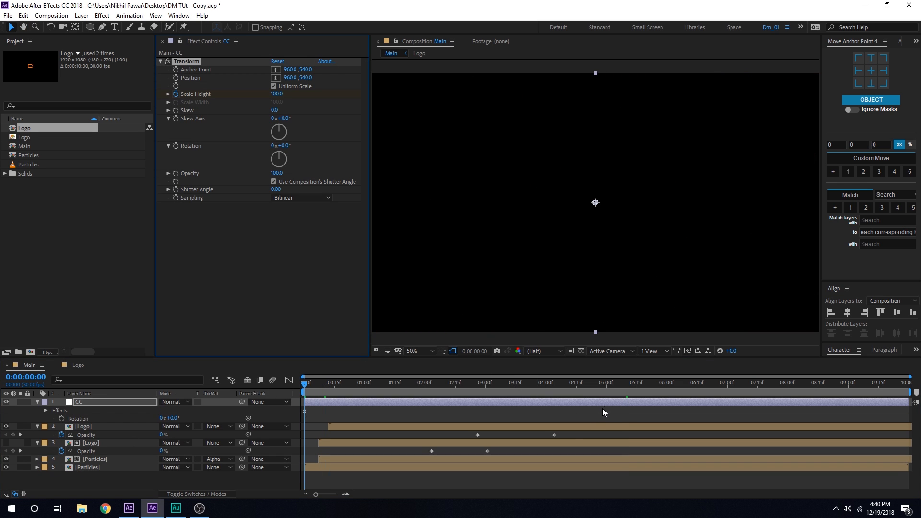
pyautogui.moveTo(619, 390); pyautogui.dragTo(727, 400)
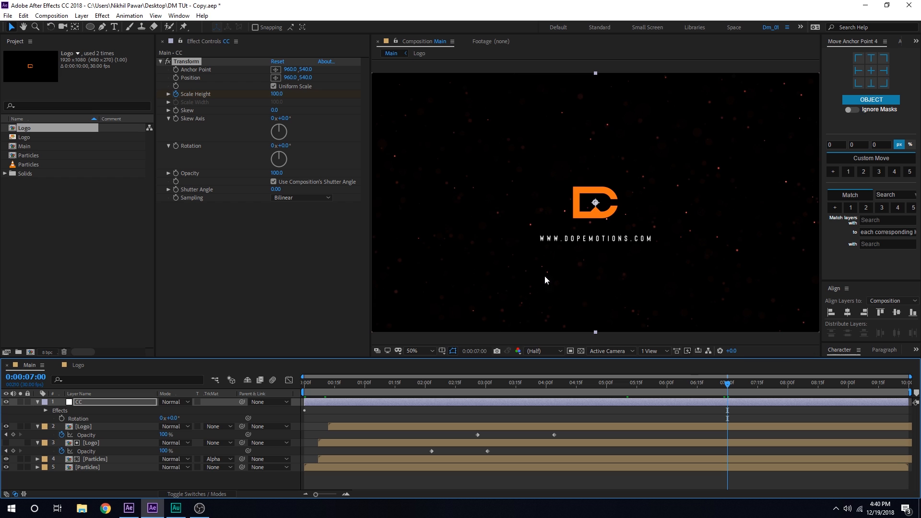
pyautogui.click(276, 94)
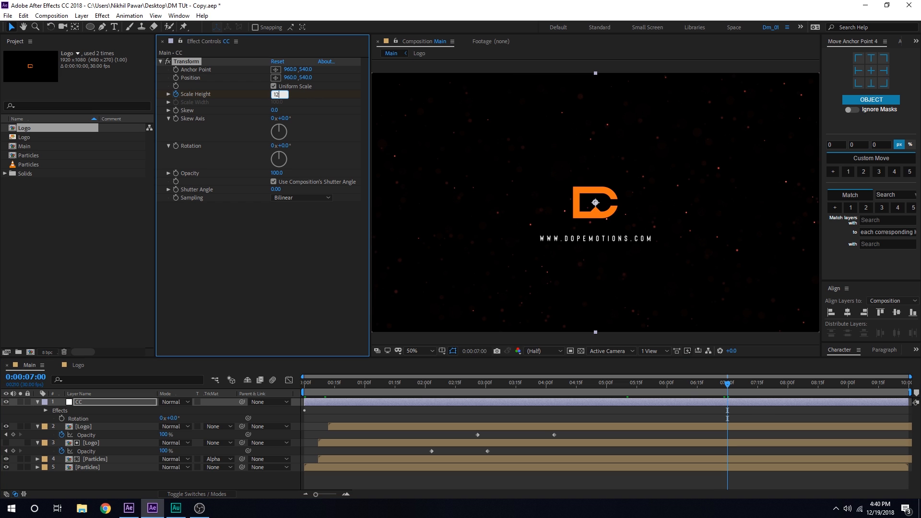
pyautogui.write('120')
pyautogui.press('Return')
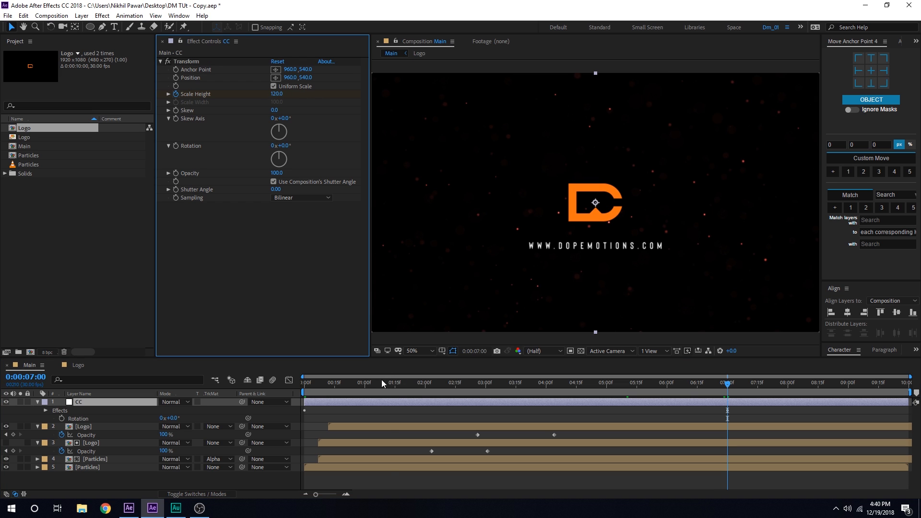
pyautogui.moveTo(380, 386); pyautogui.dragTo(616, 414)
# Apply the Sharpen effect to the CC layer with a Sharpen Amount of 20
pyautogui.hotkey('ctrl', 'space')
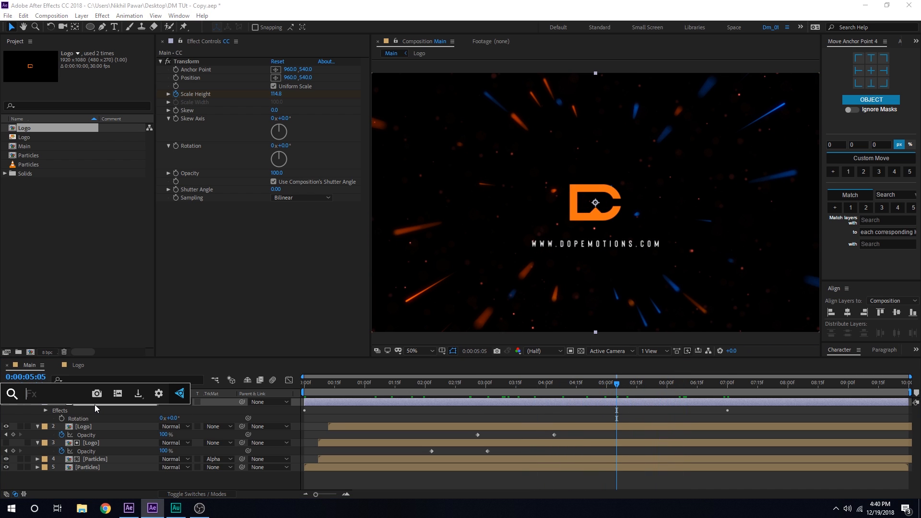
pyautogui.write('sh')
pyautogui.click(61, 420)
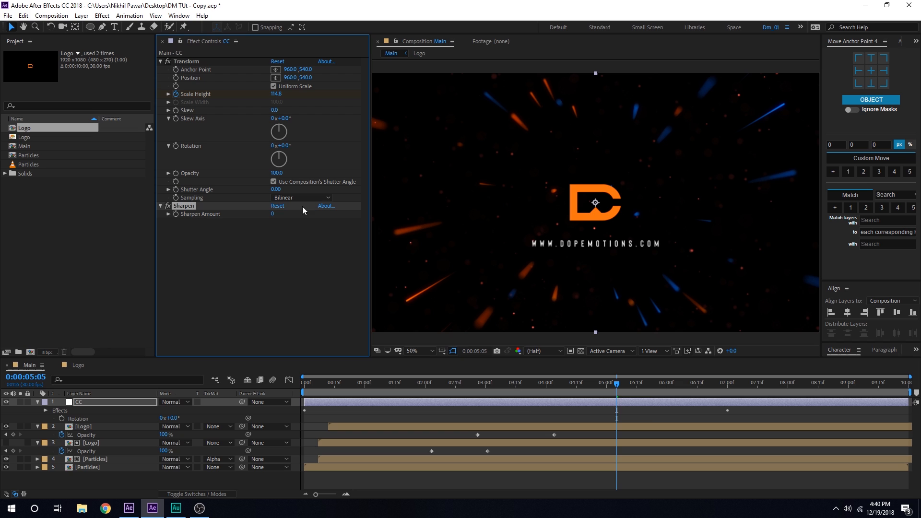
pyautogui.click(273, 213)
pyautogui.write('20')
pyautogui.click(279, 238)
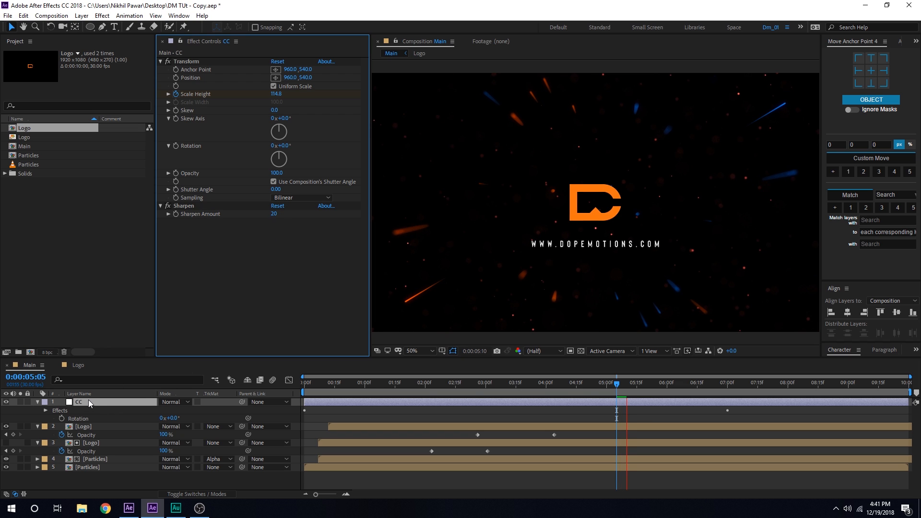
# Apply the Curves effect to the CC layer and raise the RGB curve slightly in the shadows and highlights, checking the streaks around 0:00:02:15
pyautogui.hotkey('ctrl', 'space')
pyautogui.click(433, 387)
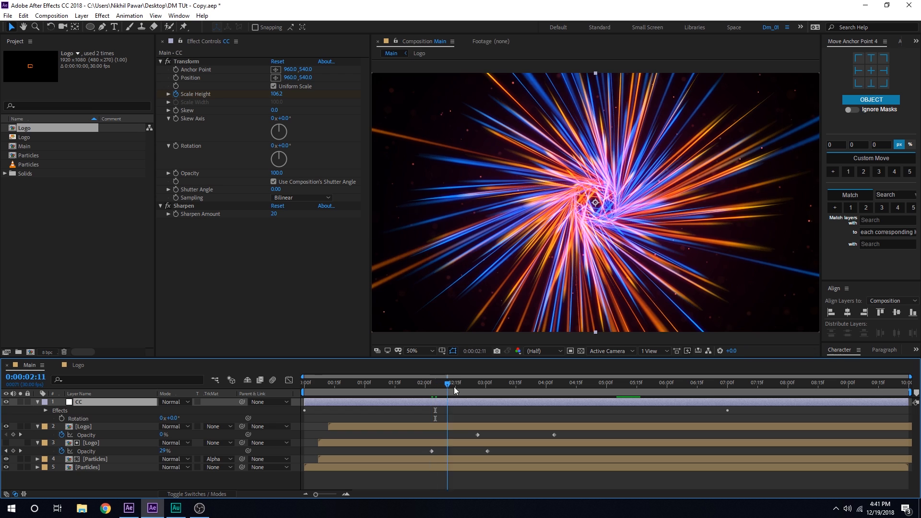
pyautogui.hotkey('ctrl', 'space')
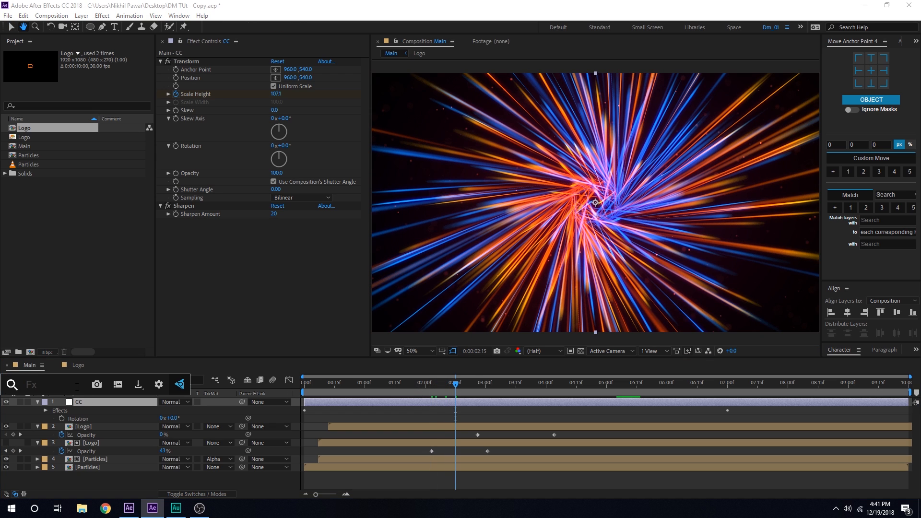
pyautogui.write('curv')
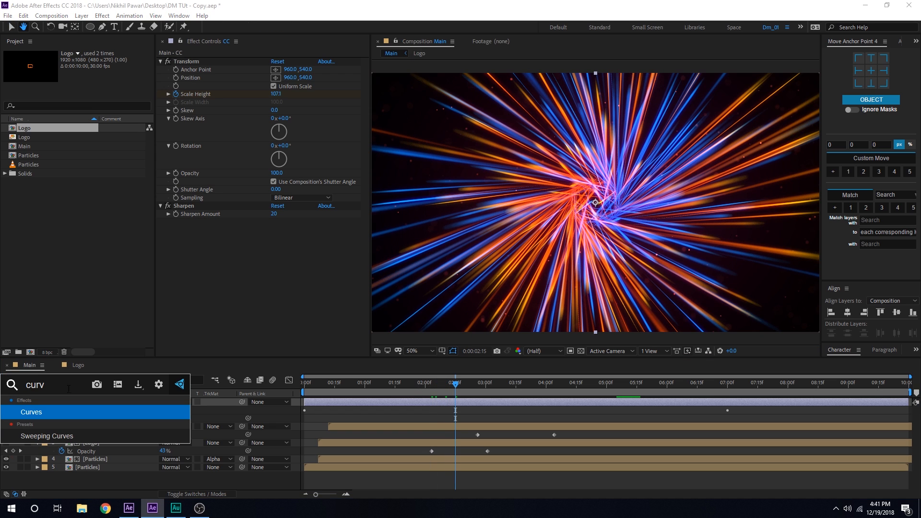
pyautogui.press('Return')
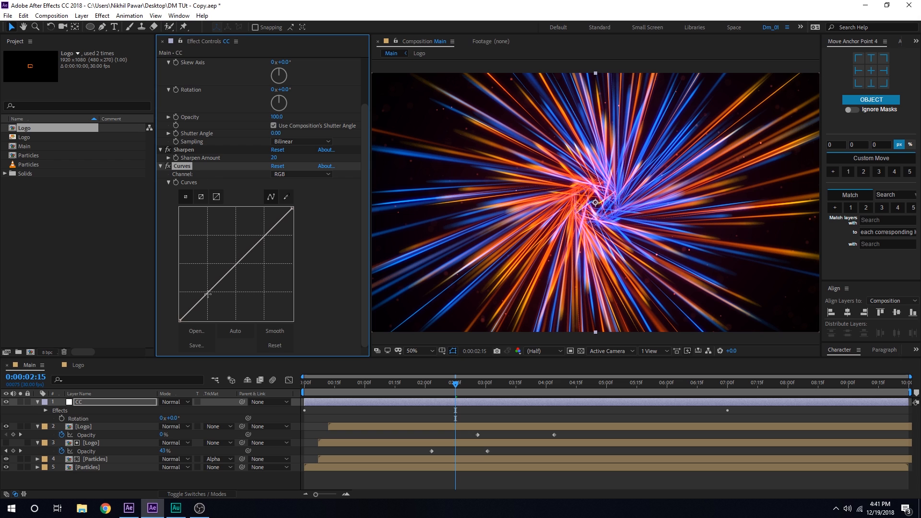
pyautogui.moveTo(208, 294); pyautogui.dragTo(203, 294)
pyautogui.moveTo(257, 240); pyautogui.dragTo(255, 236)
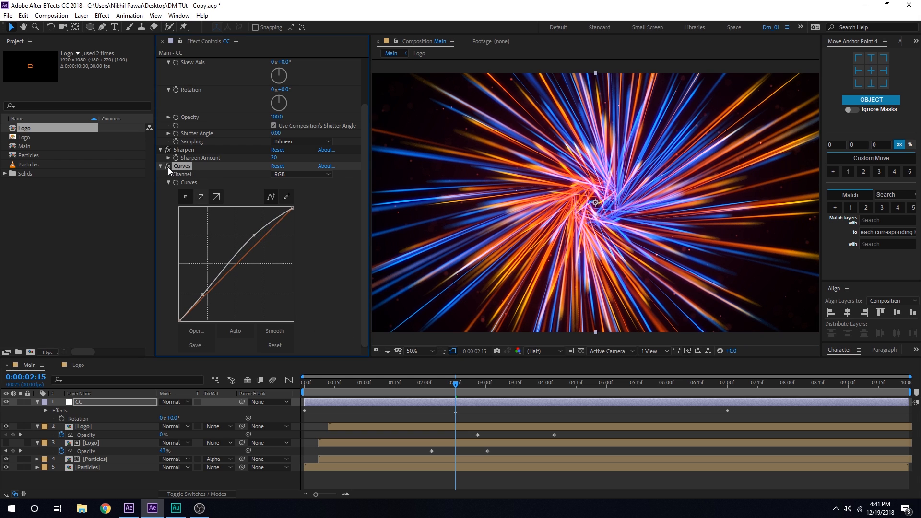
pyautogui.click(375, 383)
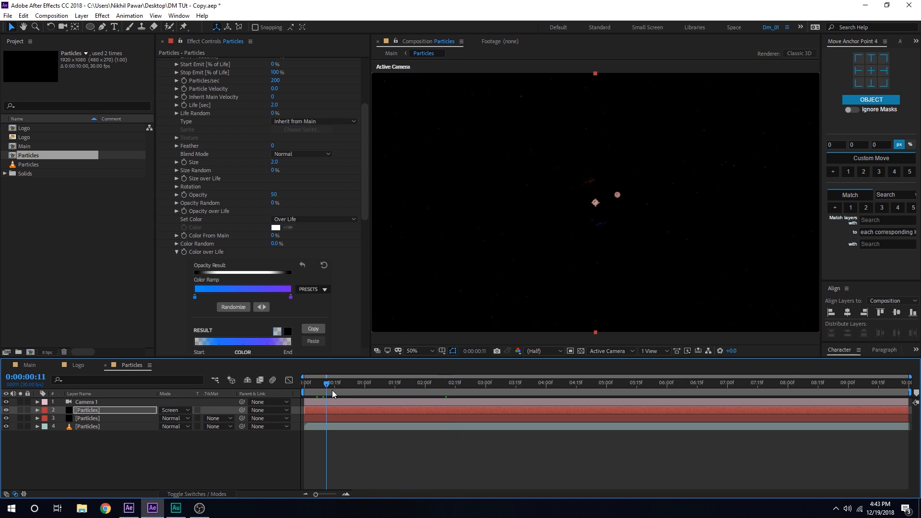
# Scrub the Particles and Main compositions around 0:00:03:00 to compare the streaks with the graded result
pyautogui.moveTo(332, 390); pyautogui.dragTo(492, 392)
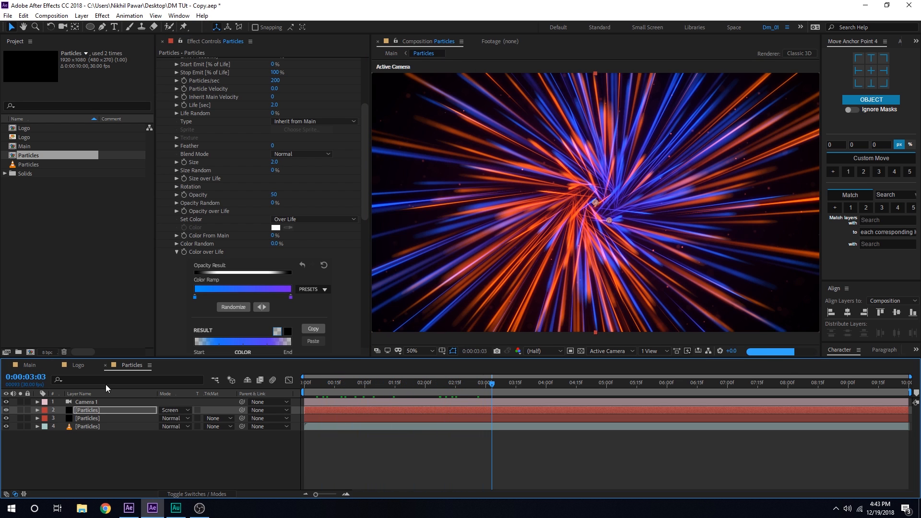
pyautogui.click(30, 364)
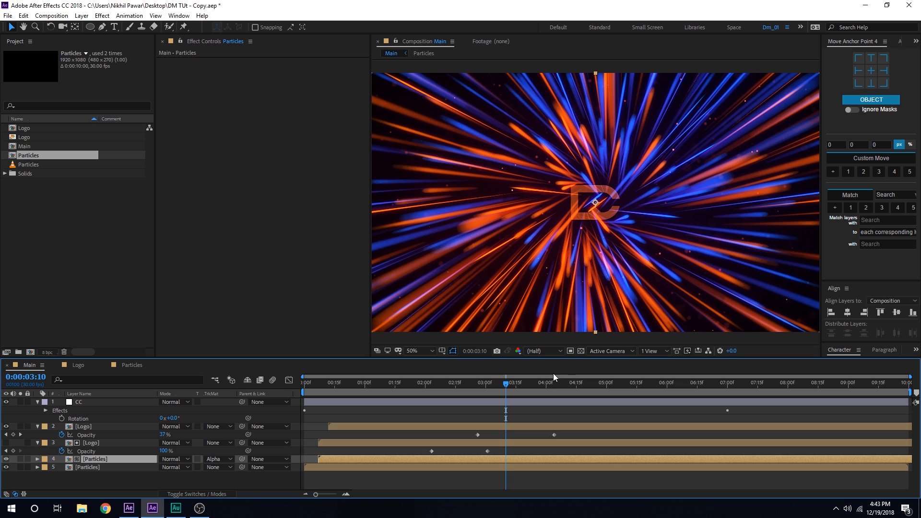
pyautogui.moveTo(491, 385); pyautogui.dragTo(486, 385)
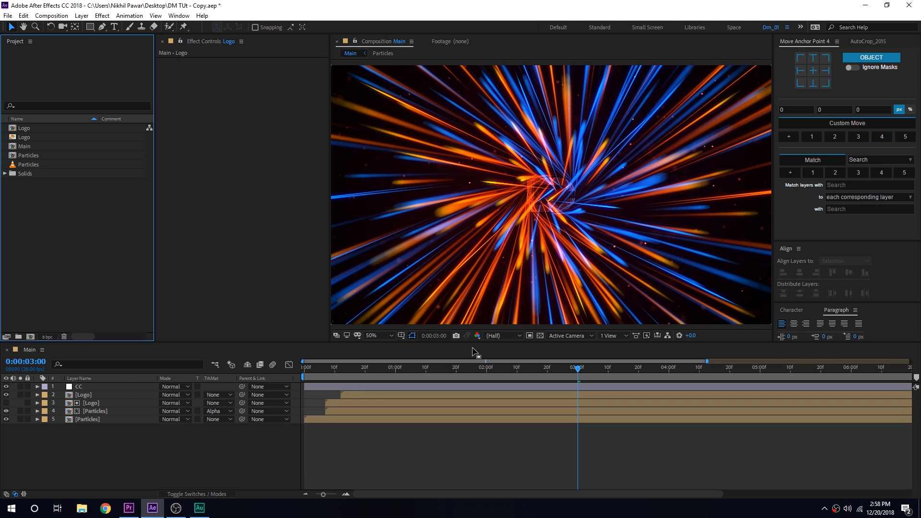
# Open the Particles composition, solo the blue streak layer and duplicate it
pyautogui.doubleClick(90, 419)
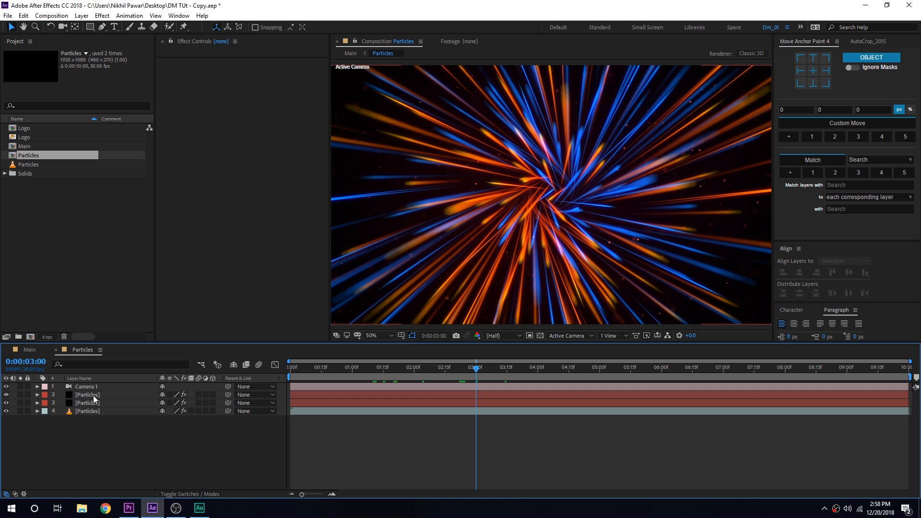
pyautogui.click(93, 395)
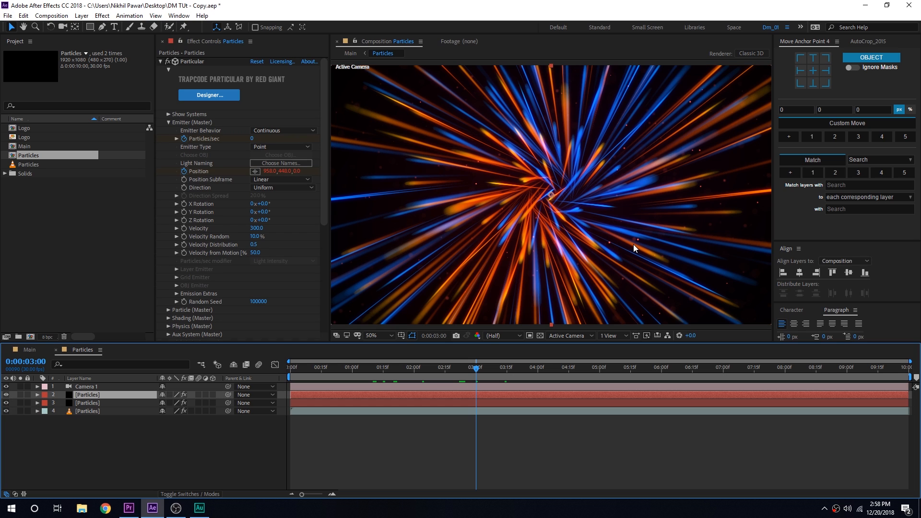
pyautogui.scroll(1, 566, 182)
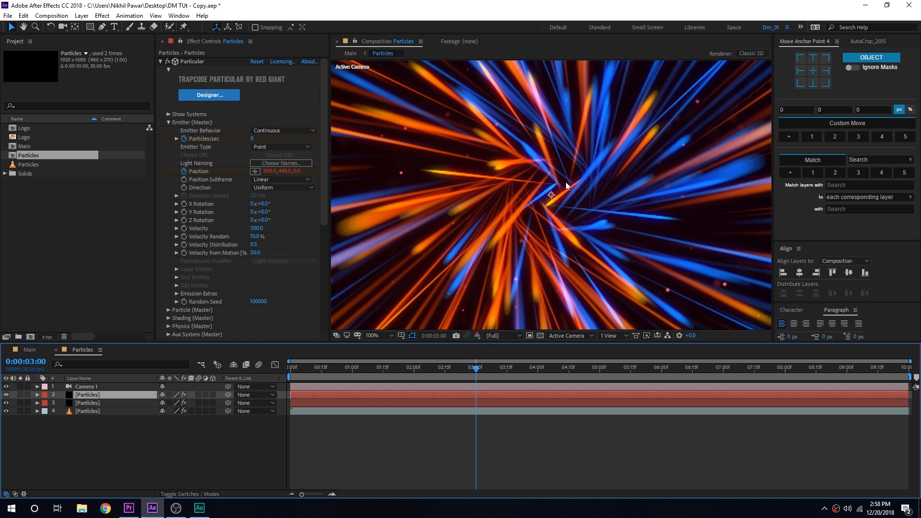
pyautogui.scroll(-1, 566, 182)
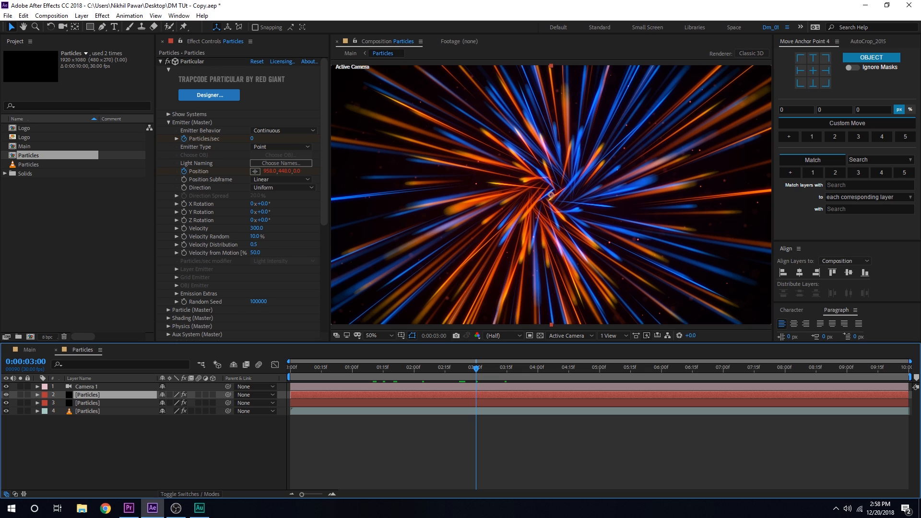
pyautogui.click(21, 395)
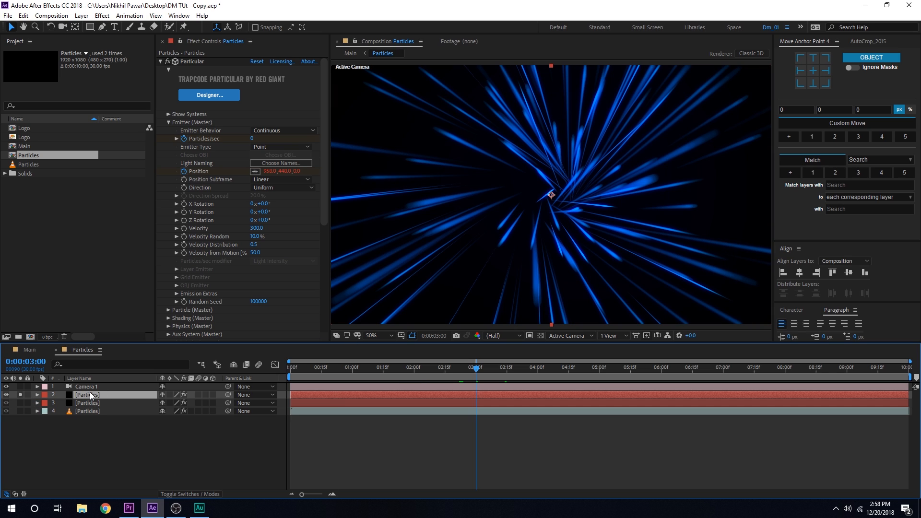
pyautogui.hotkey('ctrl', 'd')
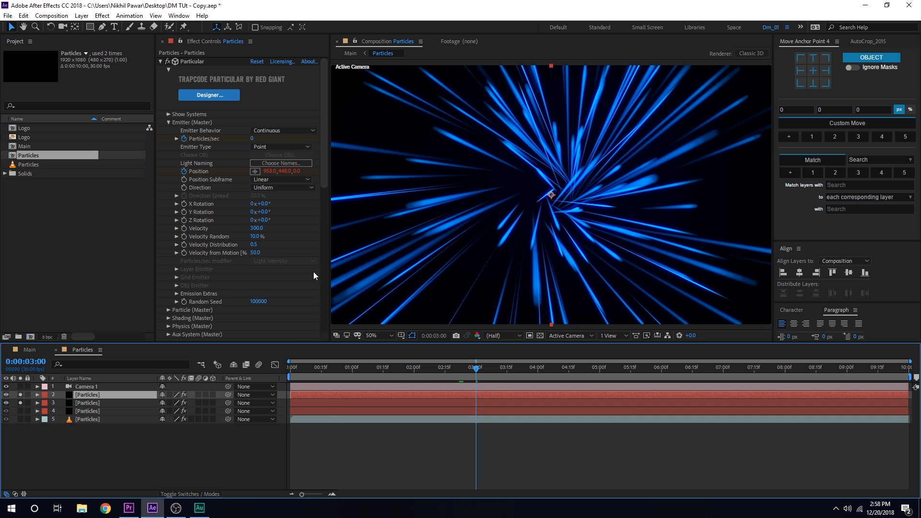
# In the blue duplicate's Particular Aux System, set Size to 1 and Particle Velocity to 33
pyautogui.click(169, 123)
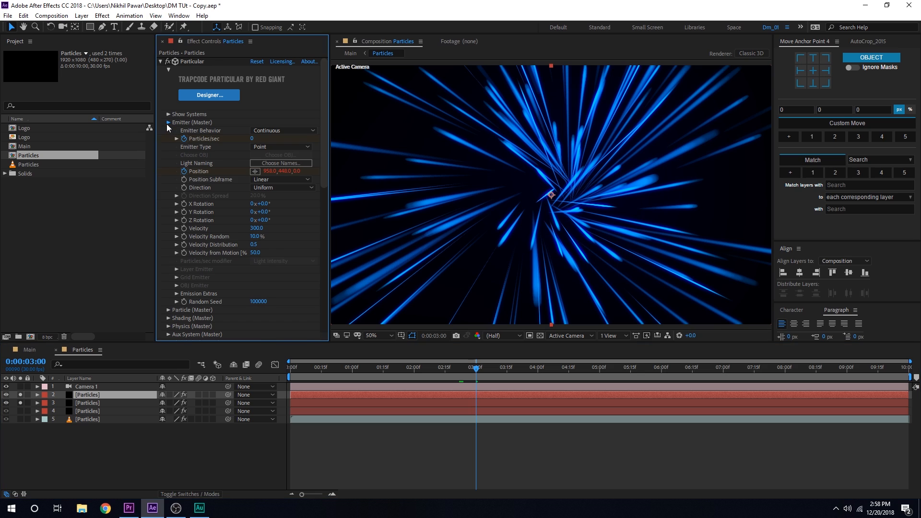
pyautogui.click(168, 155)
pyautogui.scroll(-2, 166, 157)
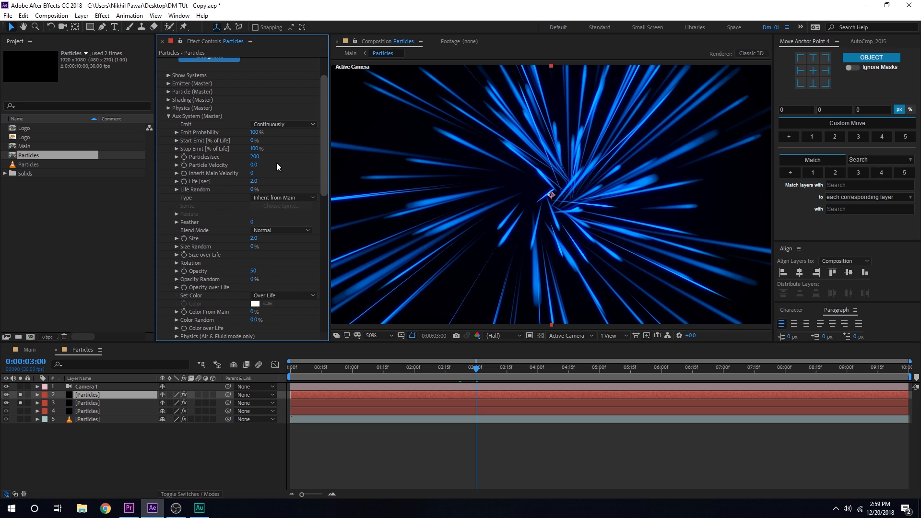
pyautogui.click(253, 239)
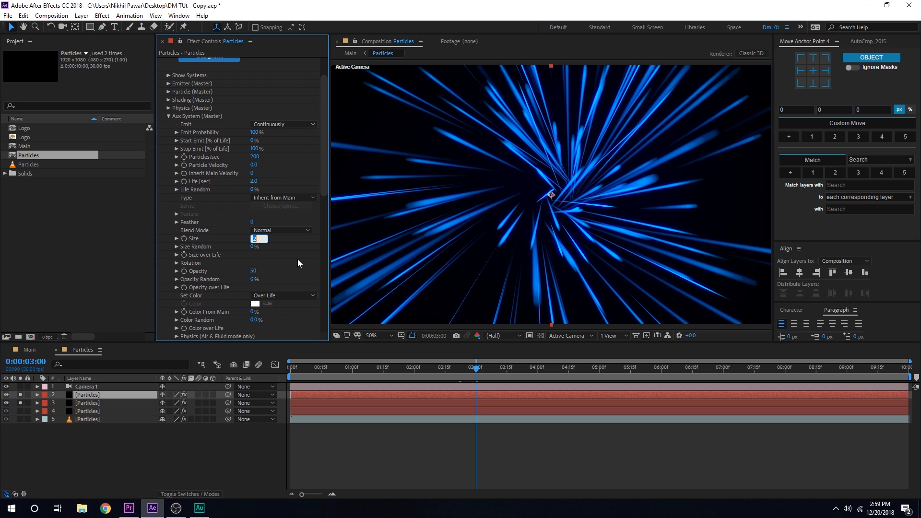
pyautogui.write('1')
pyautogui.press('Return')
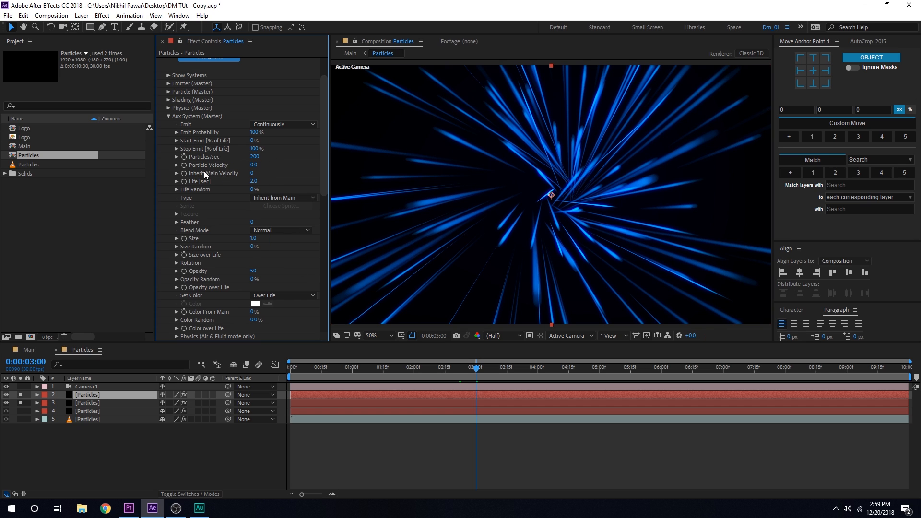
pyautogui.moveTo(254, 165); pyautogui.dragTo(265, 164)
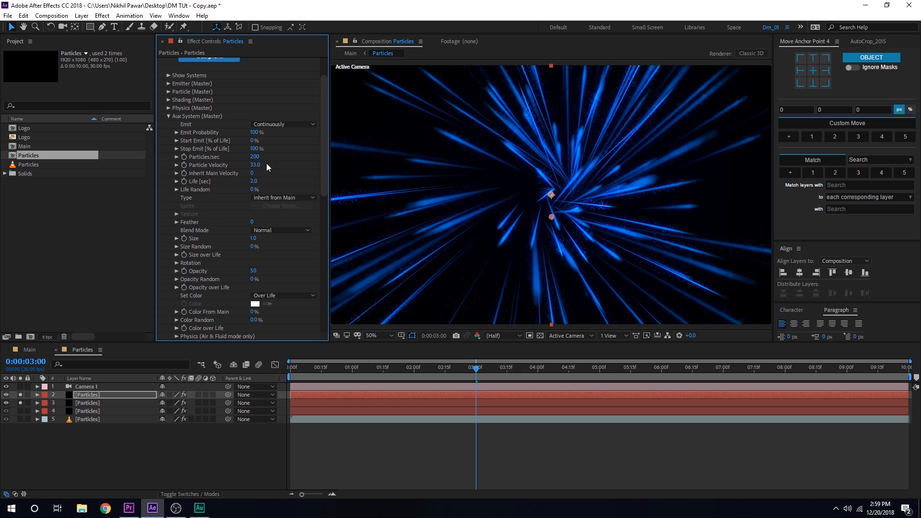
# Isolate the blue duplicate layer and examine its scattered particles at 0:00:01:22
pyautogui.moveTo(327, 365); pyautogui.dragTo(397, 381)
pyautogui.click(20, 395)
pyautogui.click(19, 403)
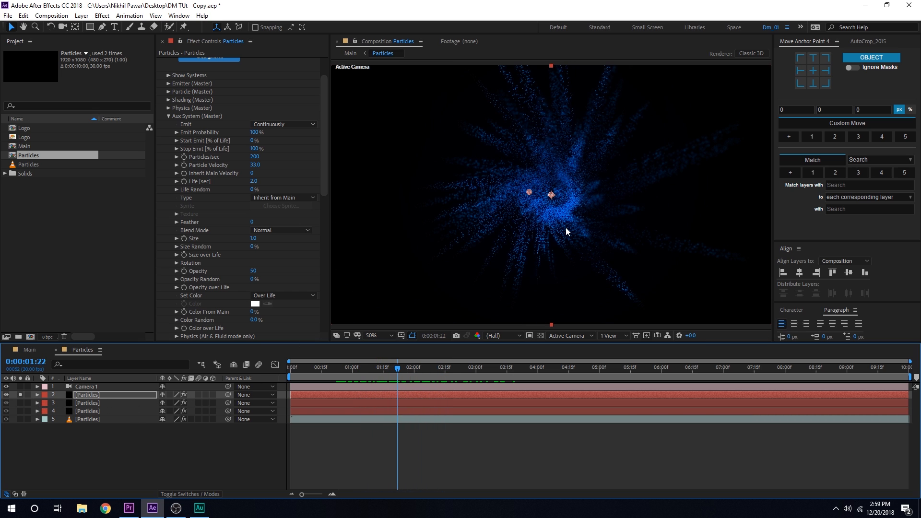
# Solo the orange streak layer, duplicate it and leave only the duplicate soloed alongside the blue one
pyautogui.click(86, 396)
pyautogui.click(84, 411)
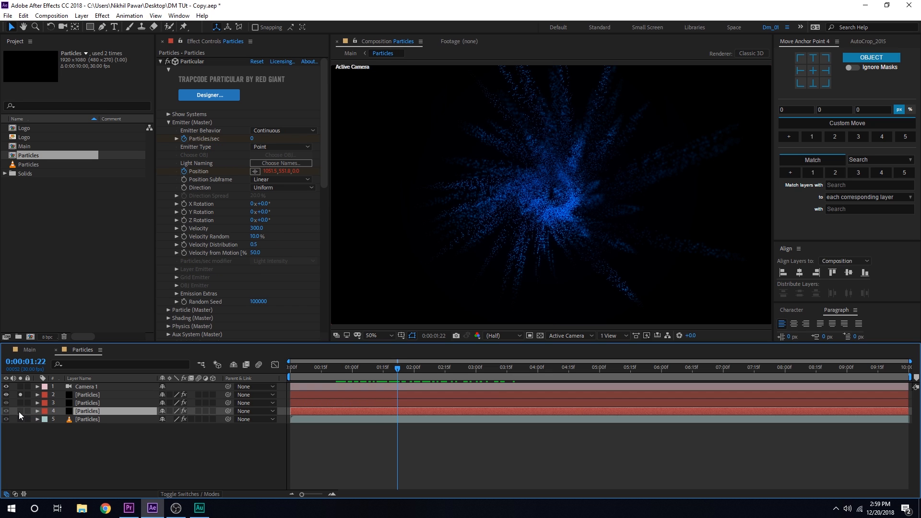
pyautogui.click(20, 411)
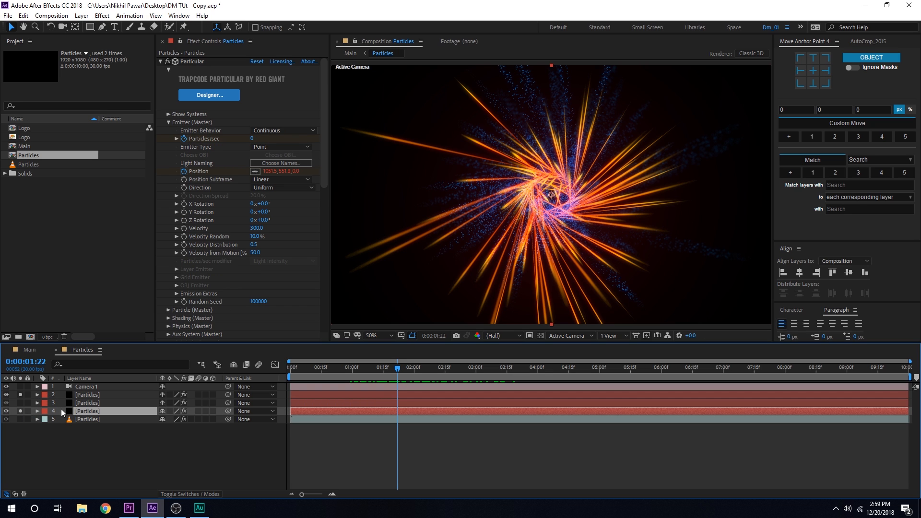
pyautogui.hotkey('ctrl', 'd')
pyautogui.click(20, 420)
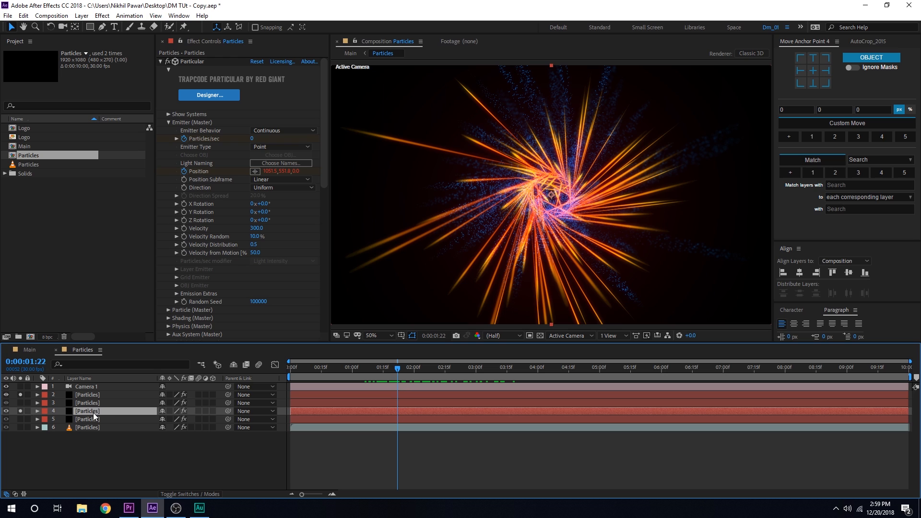
# In the orange duplicate's Particular Aux System, set Size to 1 and Particle Velocity to 22
pyautogui.click(168, 122)
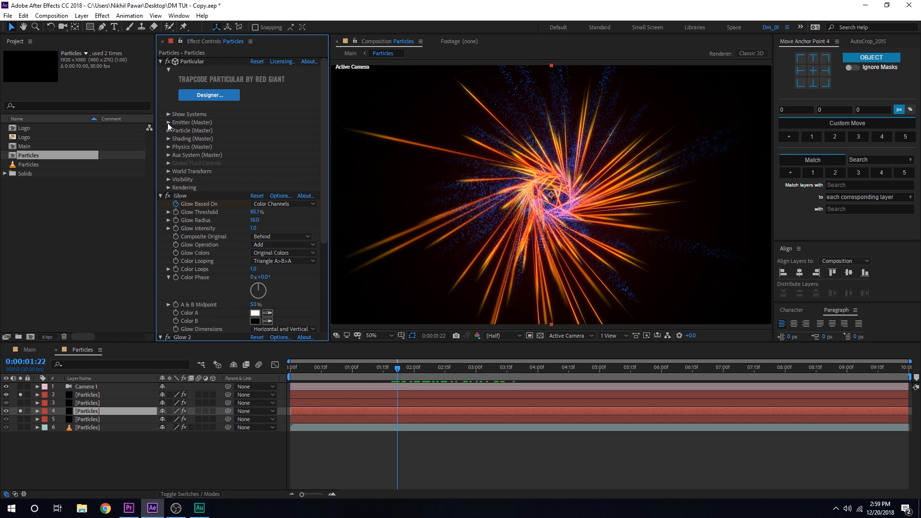
pyautogui.click(169, 155)
pyautogui.scroll(-2, 168, 157)
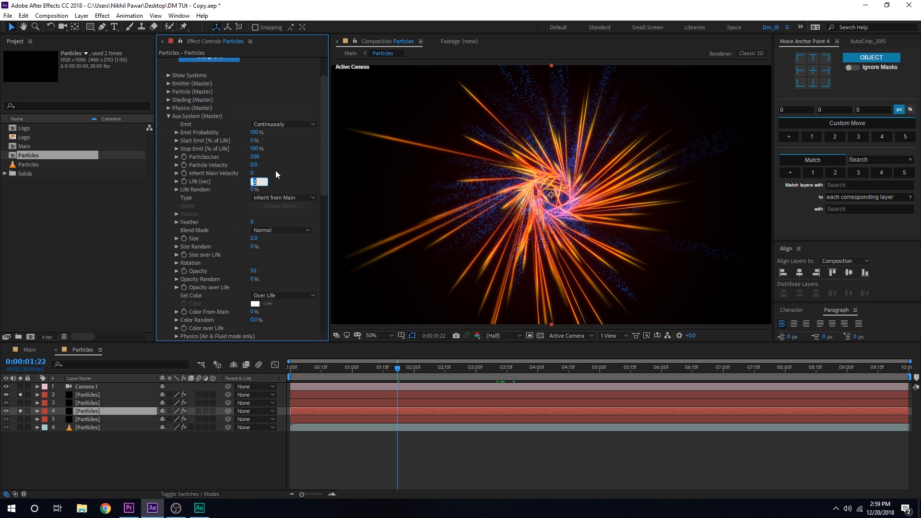
pyautogui.press('Tab')
pyautogui.press('Return')
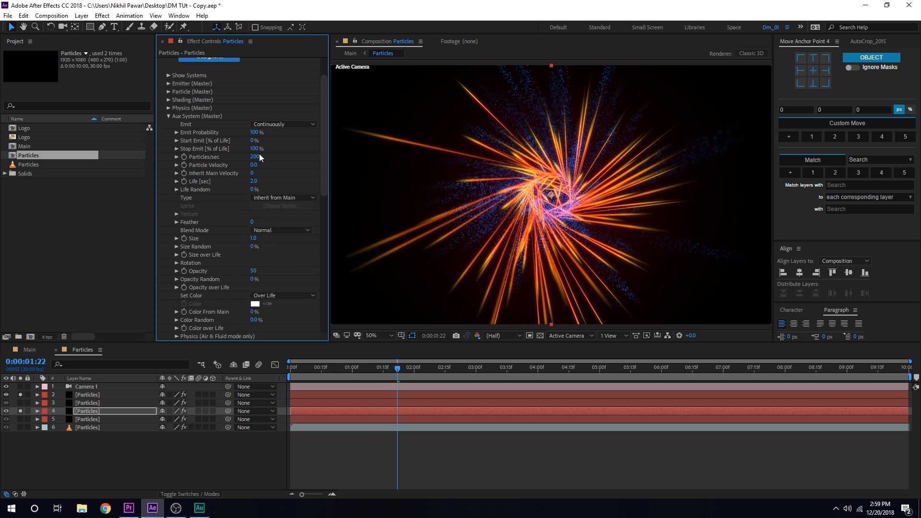
pyautogui.moveTo(254, 165); pyautogui.dragTo(266, 165)
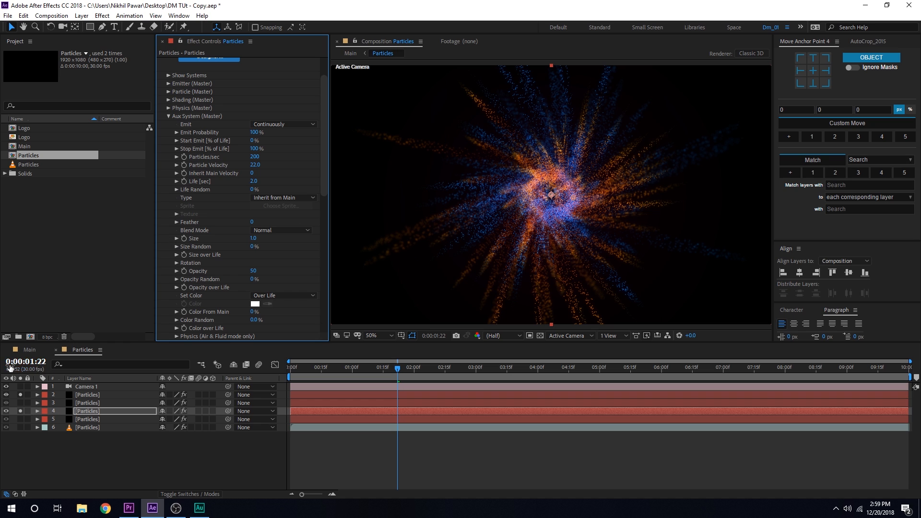
# Preview the scattered orange and blue particles behind the logo in the Main composition up to 0:00:03:15
pyautogui.click(32, 349)
pyautogui.moveTo(316, 378); pyautogui.dragTo(403, 380)
pyautogui.press('space')
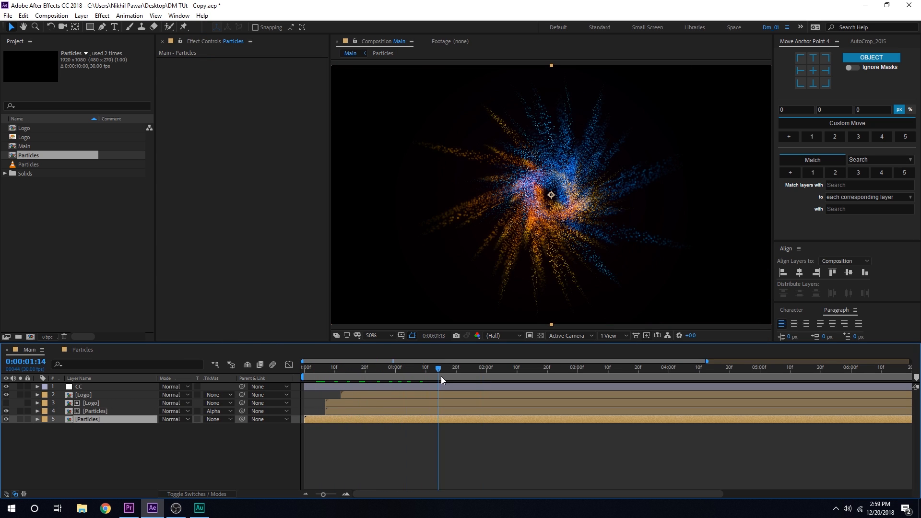
pyautogui.moveTo(583, 382); pyautogui.dragTo(638, 381)
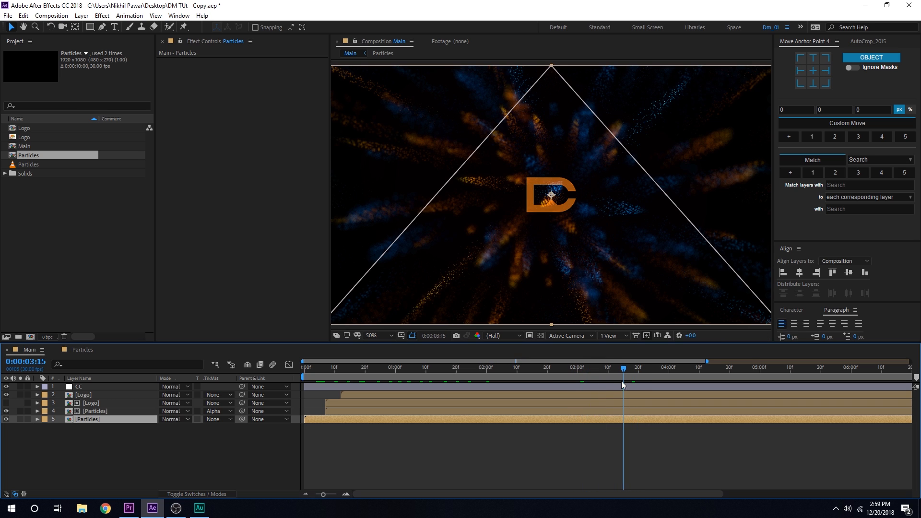
# Turn off solo on both duplicated particle layers and check the full burst in Main at 0:00:01:01
pyautogui.click(81, 350)
pyautogui.click(20, 395)
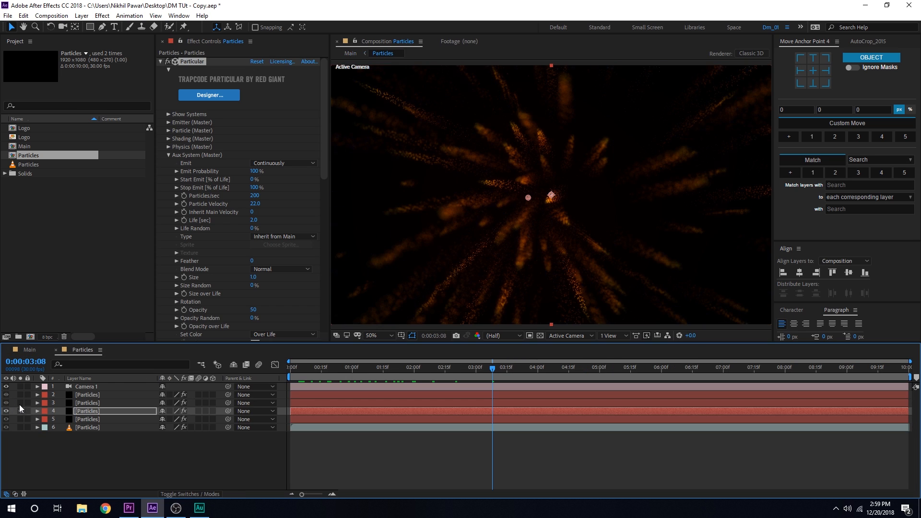
pyautogui.click(20, 411)
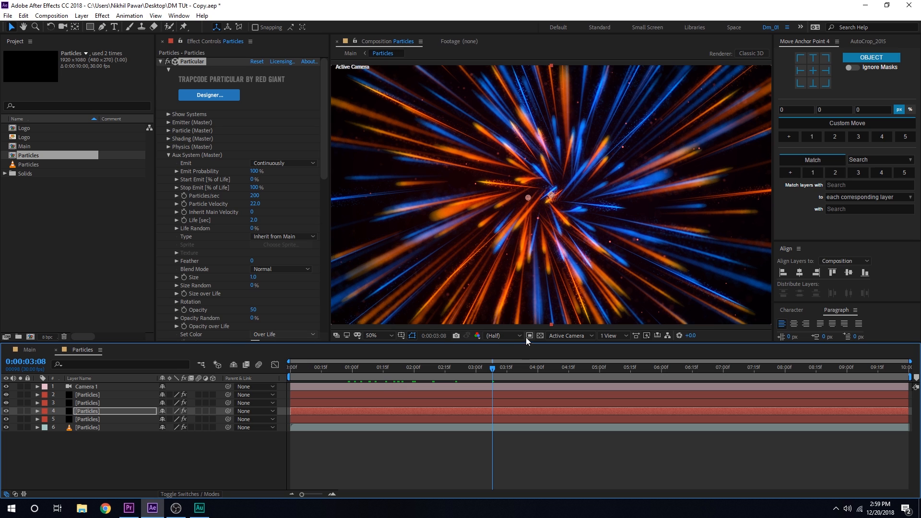
pyautogui.click(30, 350)
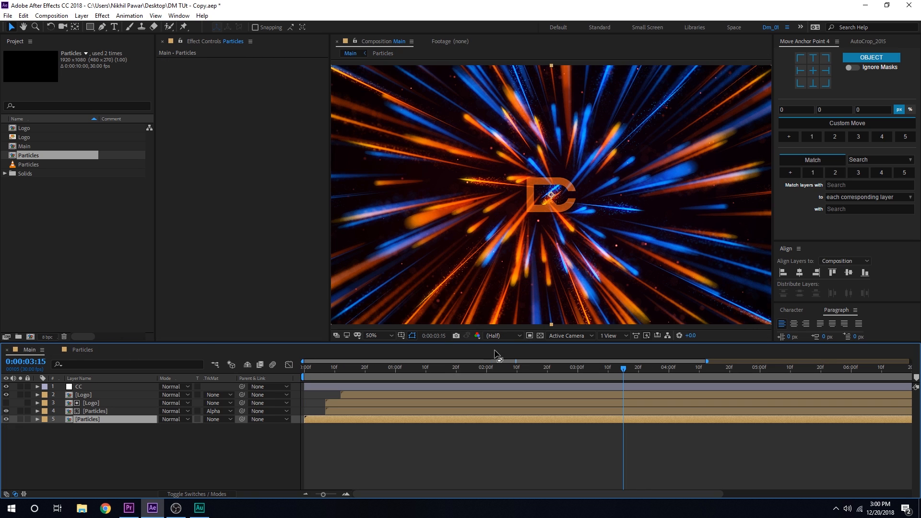
pyautogui.moveTo(398, 373); pyautogui.dragTo(398, 373)
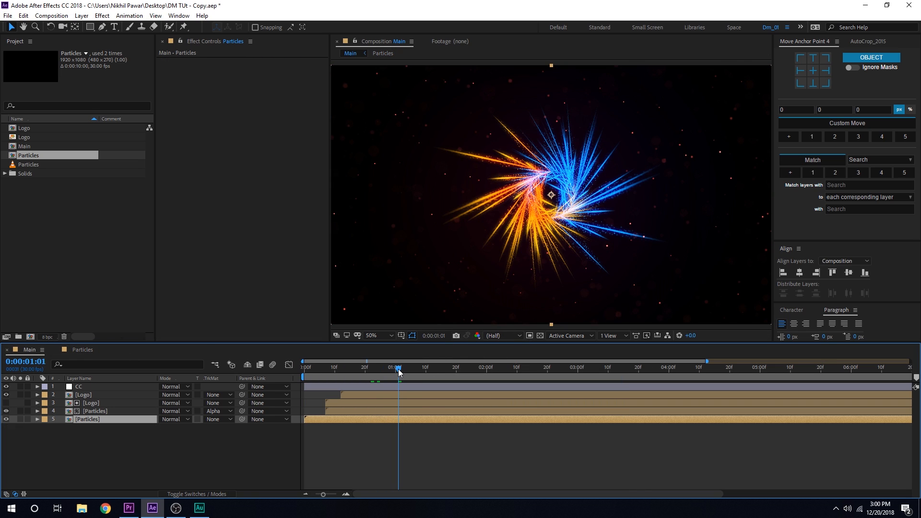
# Create a black 1920 × 1080 solid named BG in Main and place it beneath all other layers
pyautogui.click(131, 459)
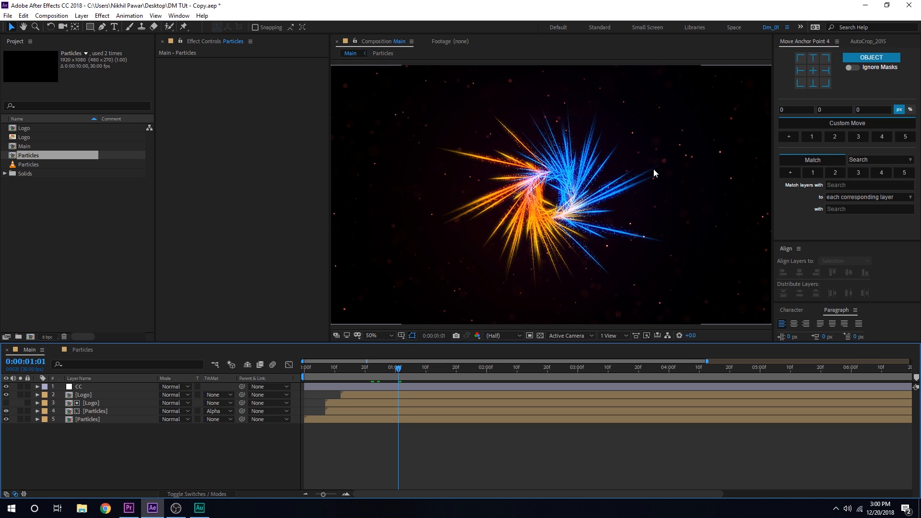
pyautogui.hotkey('ctrl', 'y')
pyautogui.click(457, 281)
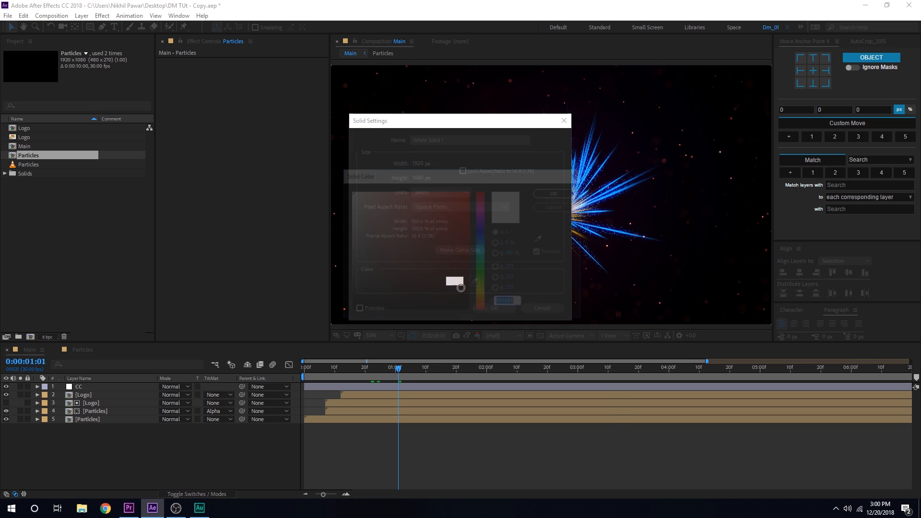
pyautogui.click(549, 193)
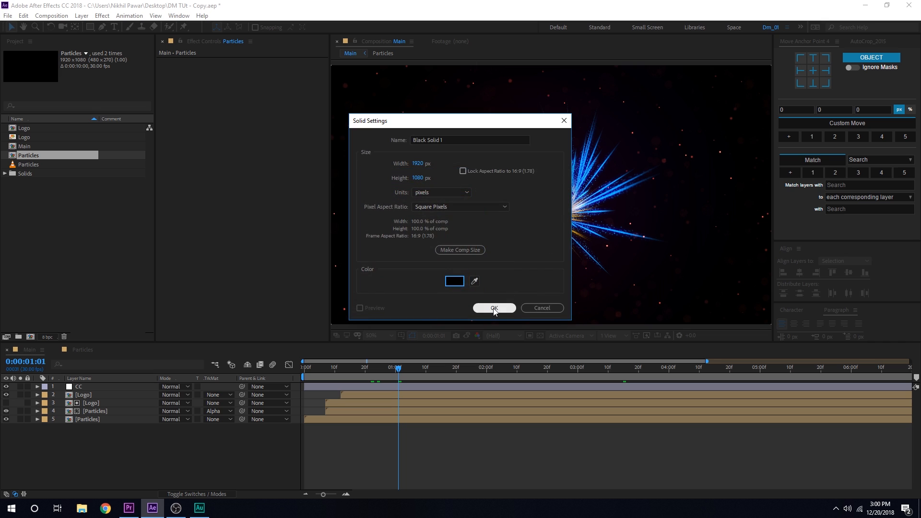
pyautogui.click(460, 137)
pyautogui.write('BG')
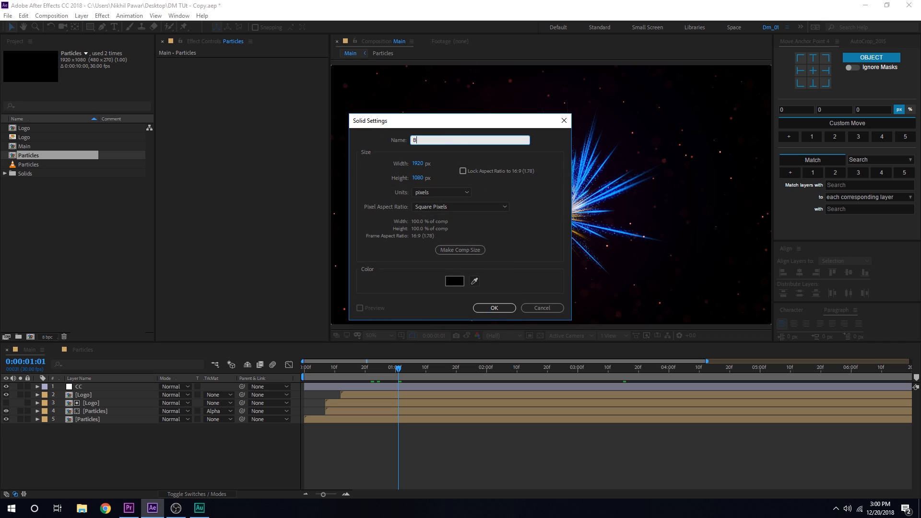
pyautogui.click(492, 309)
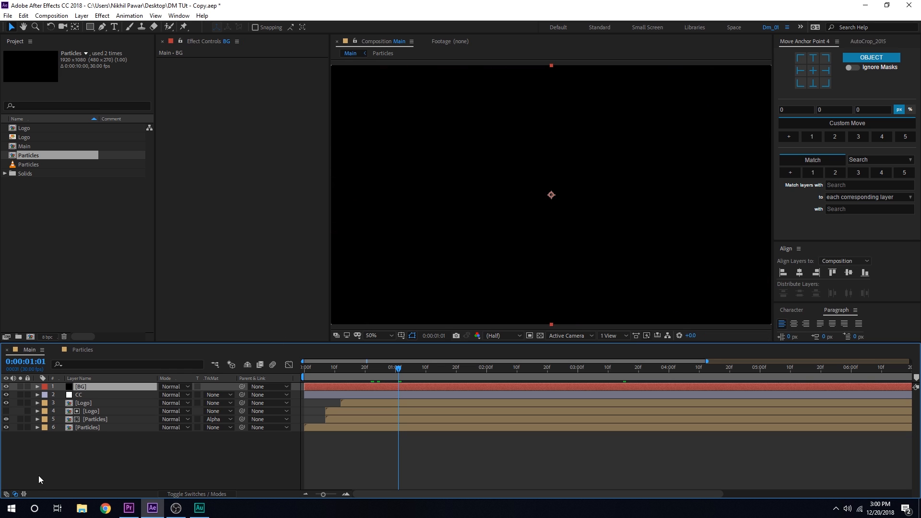
pyautogui.moveTo(97, 385); pyautogui.dragTo(96, 471)
# Apply the 4-Color Gradient effect to the BG solid
pyautogui.hotkey('ctrl', 'space')
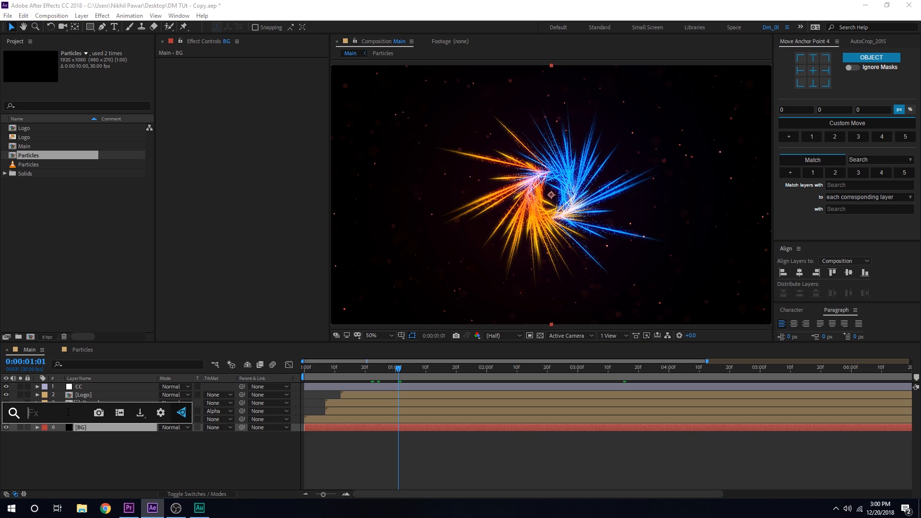
pyautogui.write('4')
pyautogui.press('Return')
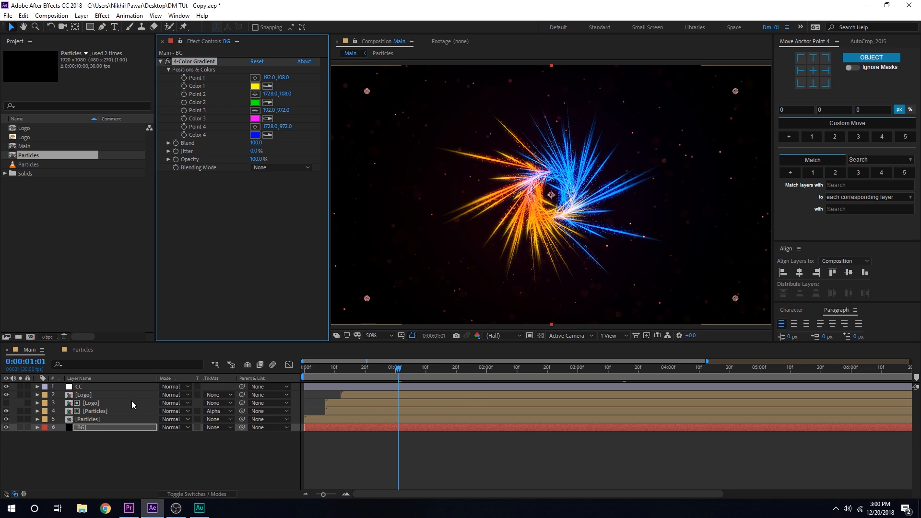
# Set the bottom particle footage layer in the Particles composition to the Screen blending mode
pyautogui.doubleClick(81, 419)
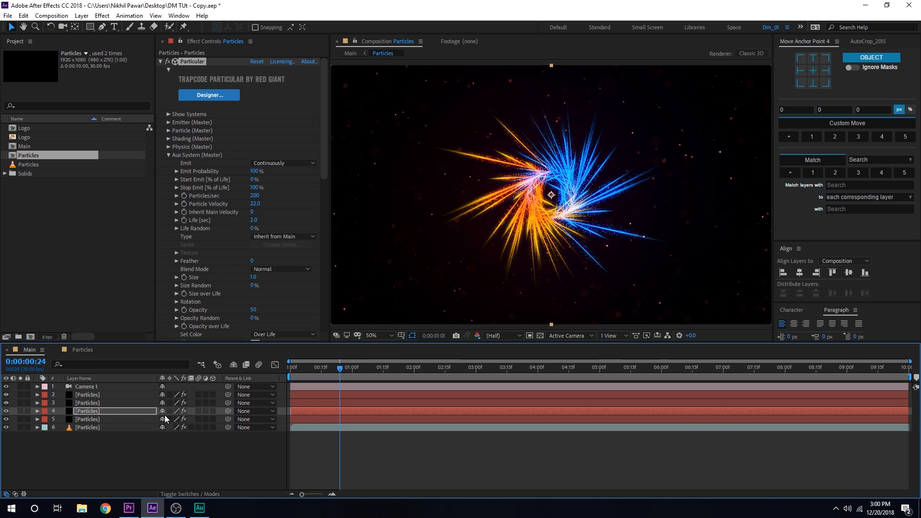
pyautogui.click(94, 427)
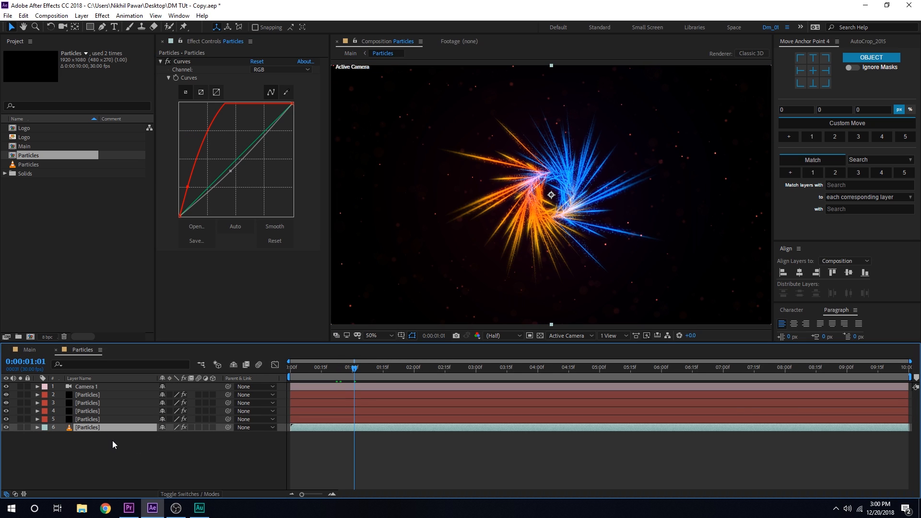
pyautogui.press('F4')
pyautogui.click(178, 427)
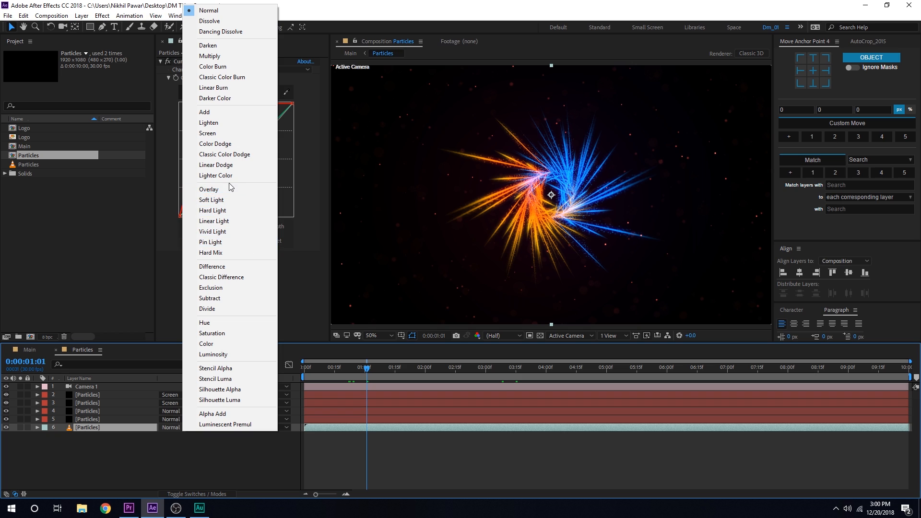
pyautogui.click(205, 134)
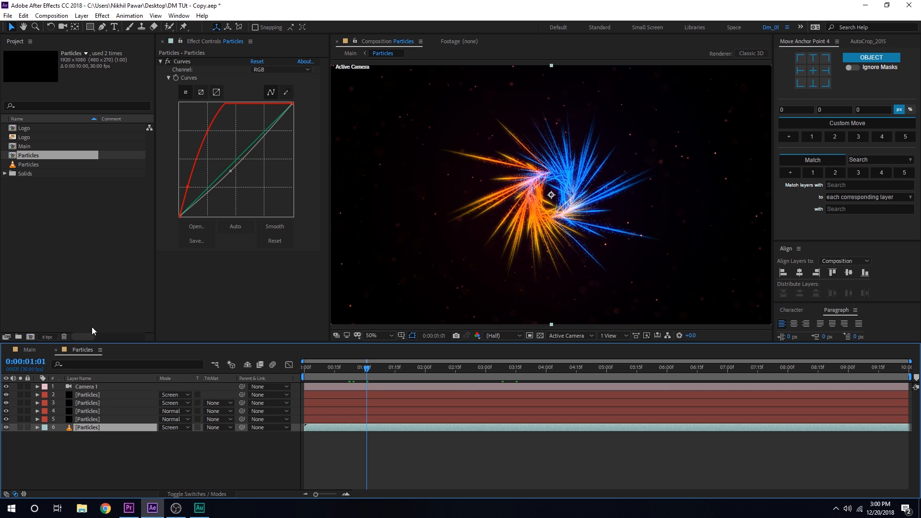
# Move the particle footage layer from the Particles composition into Main, placing it directly above the BG solid
pyautogui.click(28, 350)
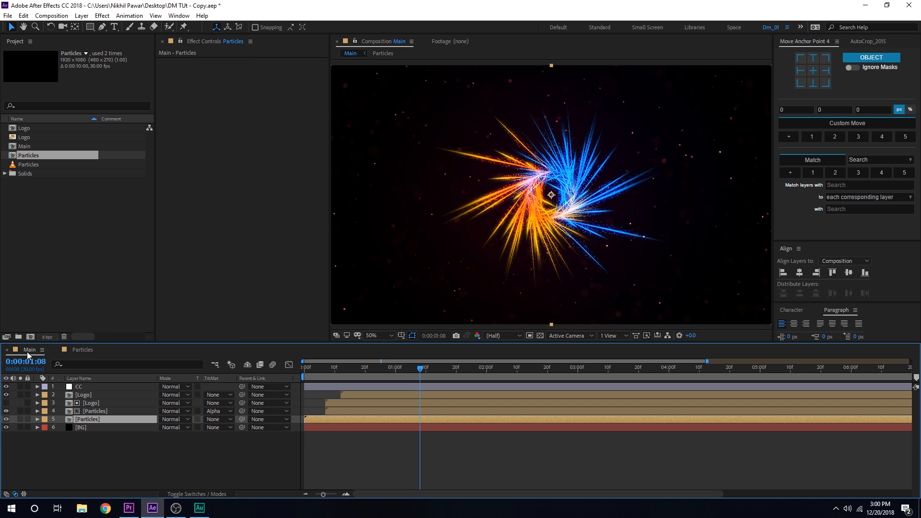
pyautogui.click(87, 428)
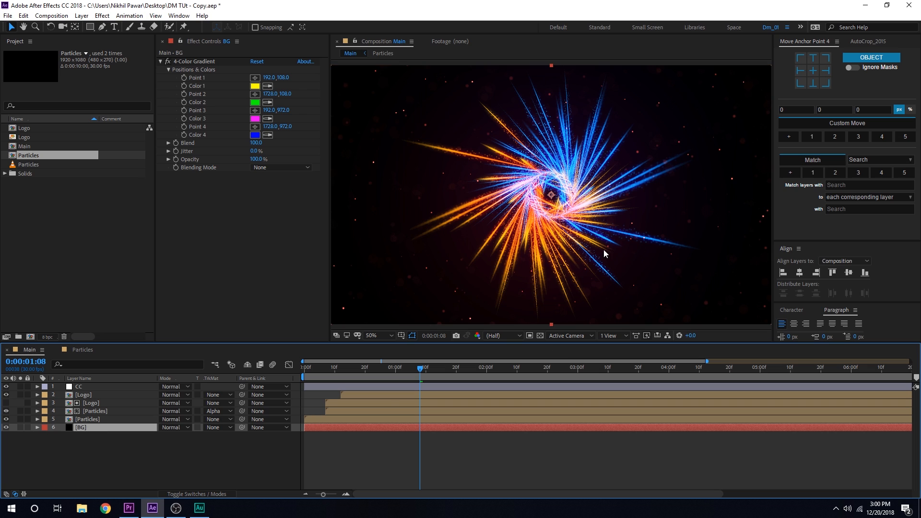
pyautogui.doubleClick(87, 421)
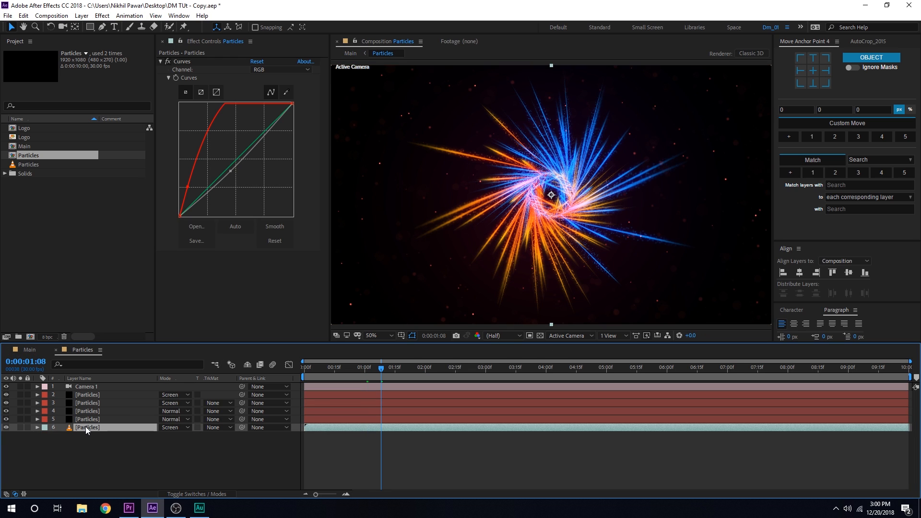
pyautogui.click(29, 349)
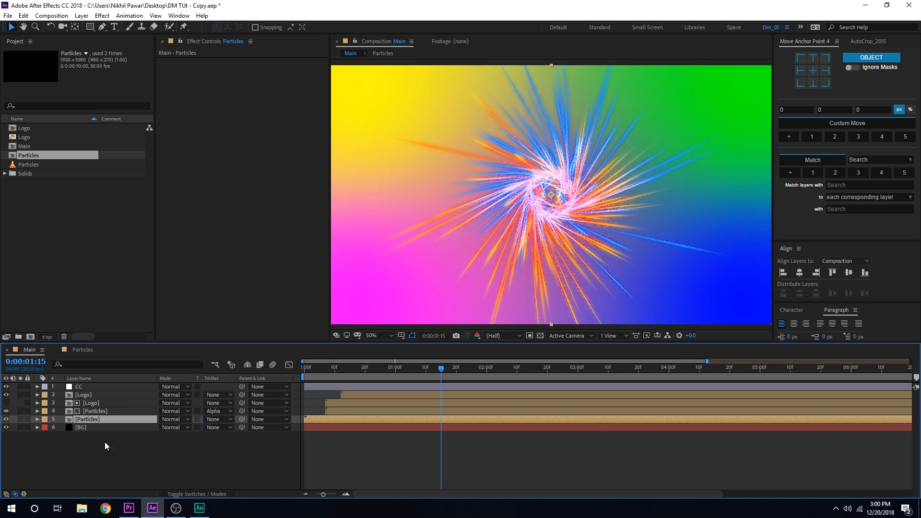
pyautogui.click(99, 464)
pyautogui.hotkey('ctrl', 'v')
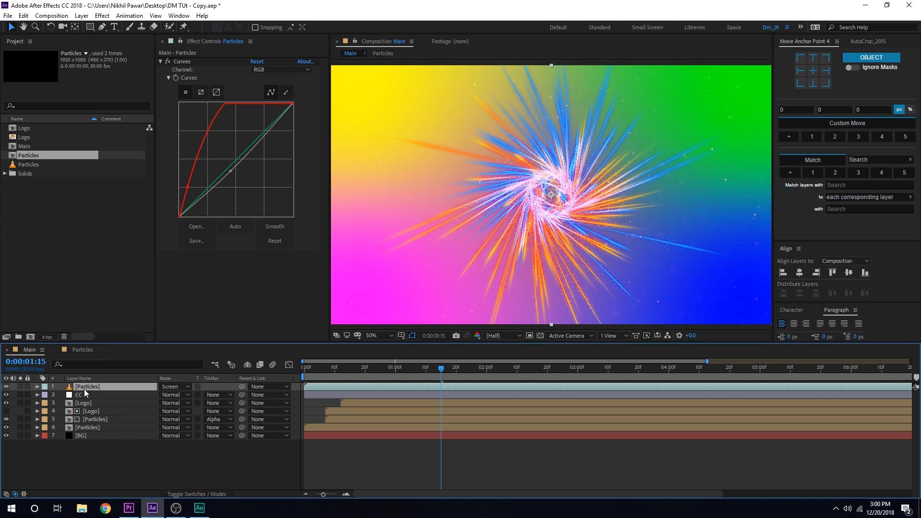
pyautogui.moveTo(85, 389); pyautogui.dragTo(87, 430)
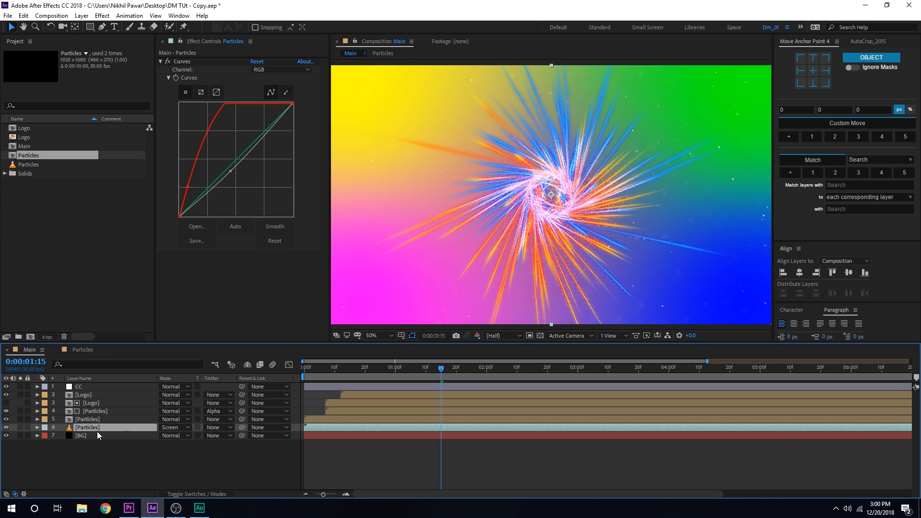
# Set Color 1 of the BG solid's 4-Color Gradient to orange FF6000
pyautogui.click(92, 436)
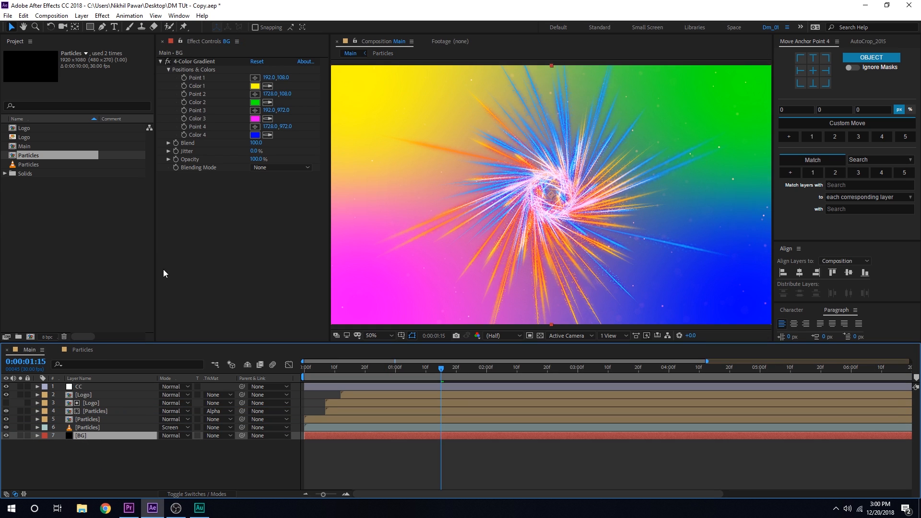
pyautogui.click(255, 86)
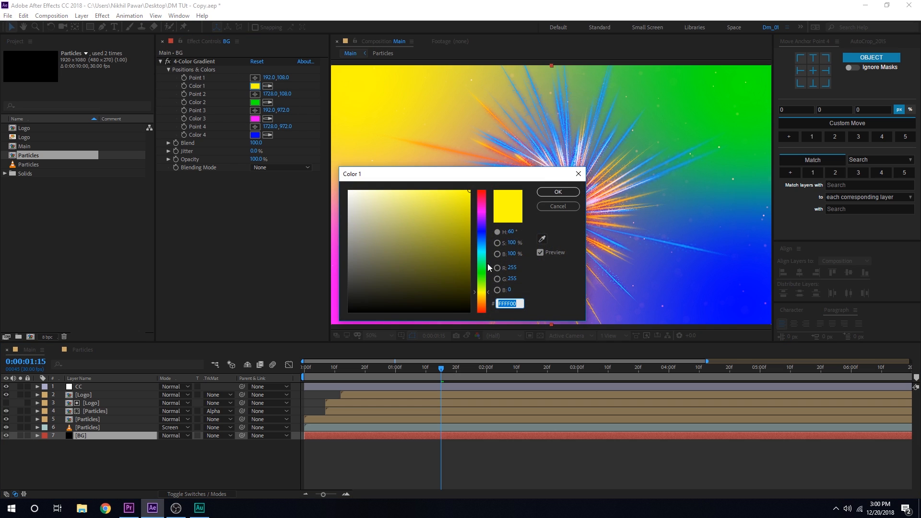
pyautogui.moveTo(482, 299); pyautogui.dragTo(482, 306)
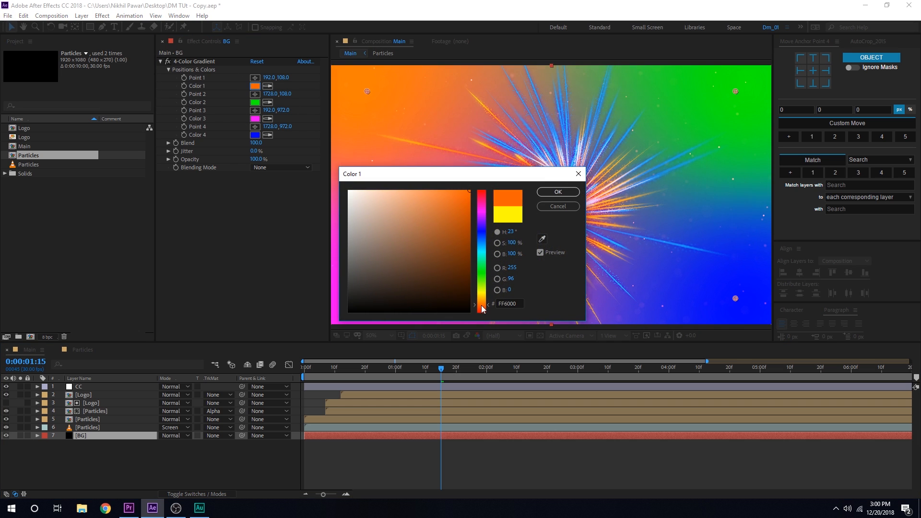
pyautogui.click(558, 192)
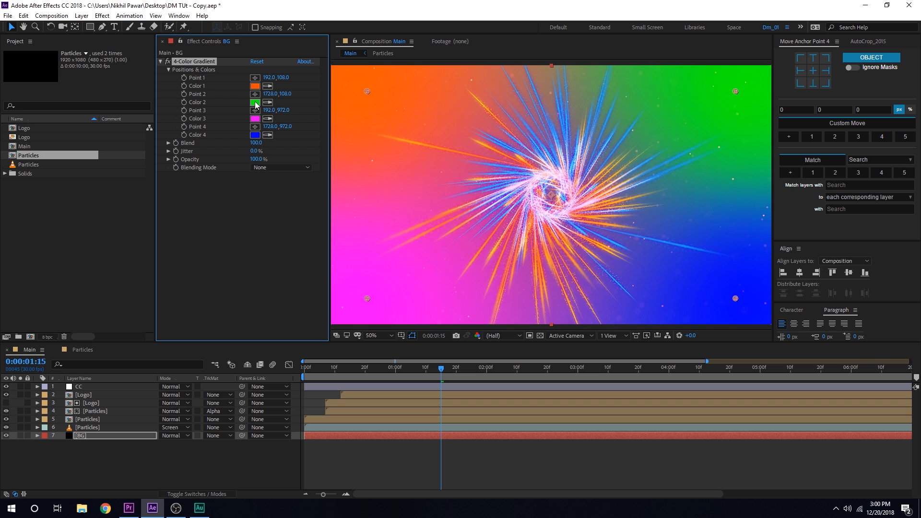
# Set Color 2 and Color 3 of the BG gradient to black (000000)
pyautogui.click(254, 102)
pyautogui.write('000000')
pyautogui.click(558, 192)
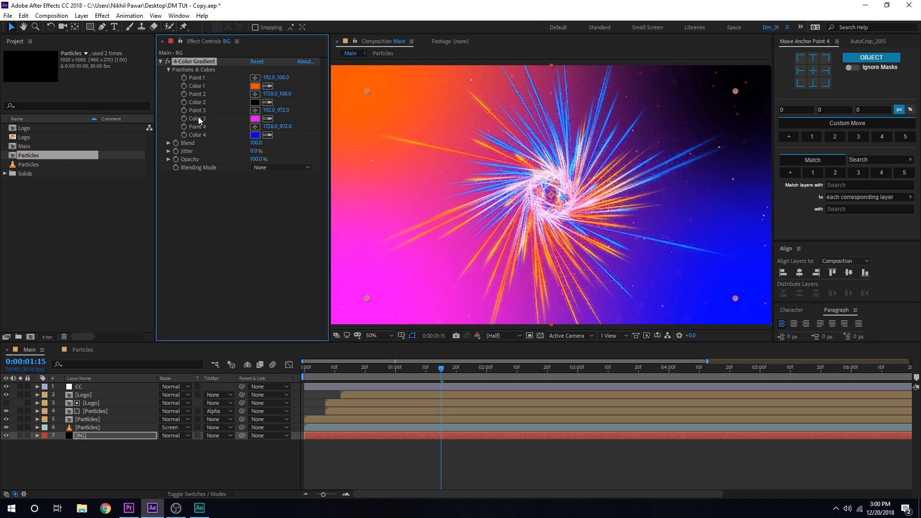
pyautogui.click(256, 119)
pyautogui.click(376, 308)
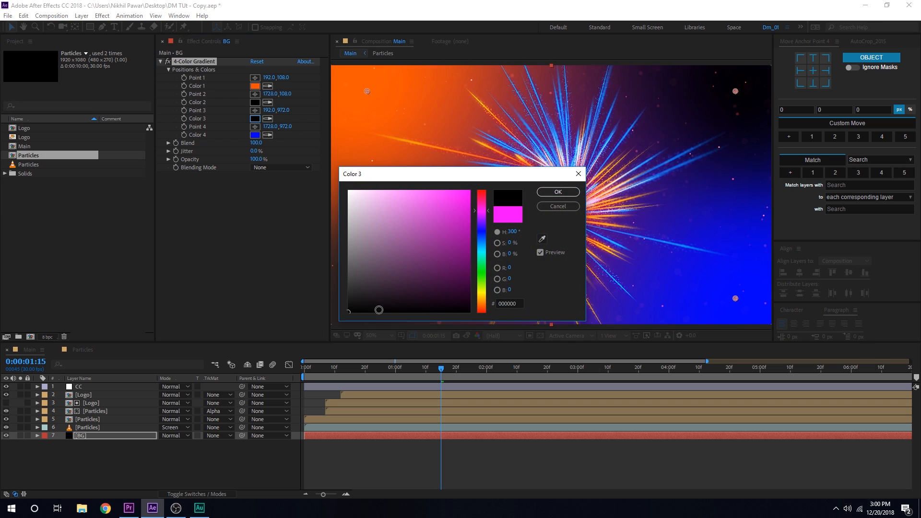
pyautogui.click(558, 192)
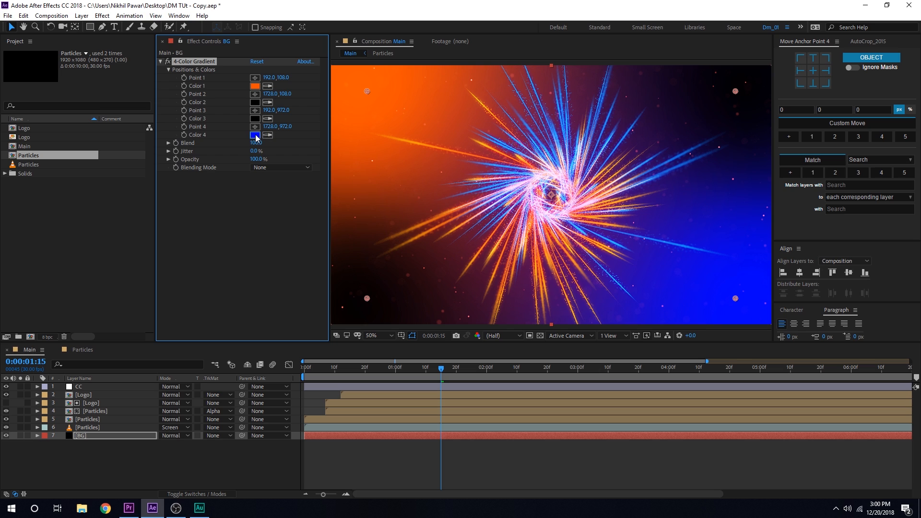
# Change Color 4 of the BG gradient to a lighter azure blue and set the gradient's Jitter to 32.4%
pyautogui.click(256, 135)
pyautogui.click(482, 240)
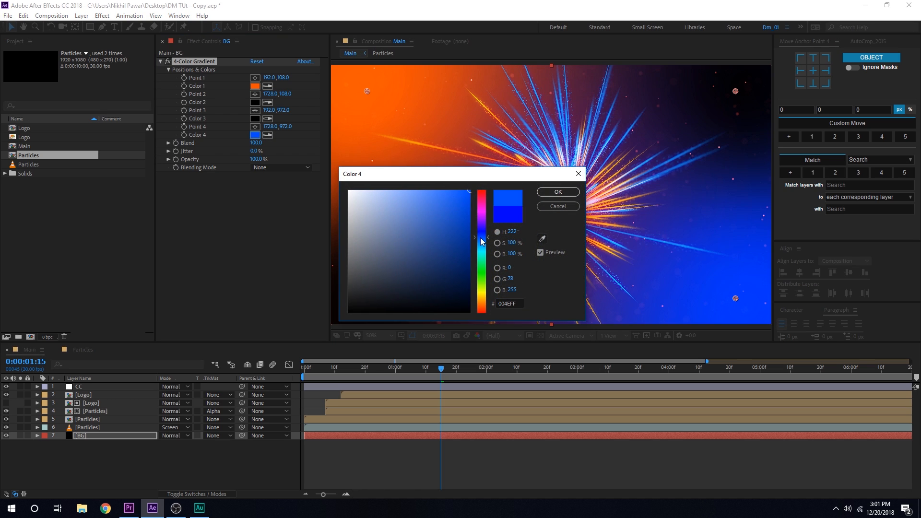
pyautogui.click(558, 192)
pyautogui.moveTo(256, 151); pyautogui.dragTo(411, 153)
# Move the BG gradient's Point 4 to about 2104, 2580 and Point 1 to about -728, -1620, well outside the frame
pyautogui.press(',')
pyautogui.press(',')
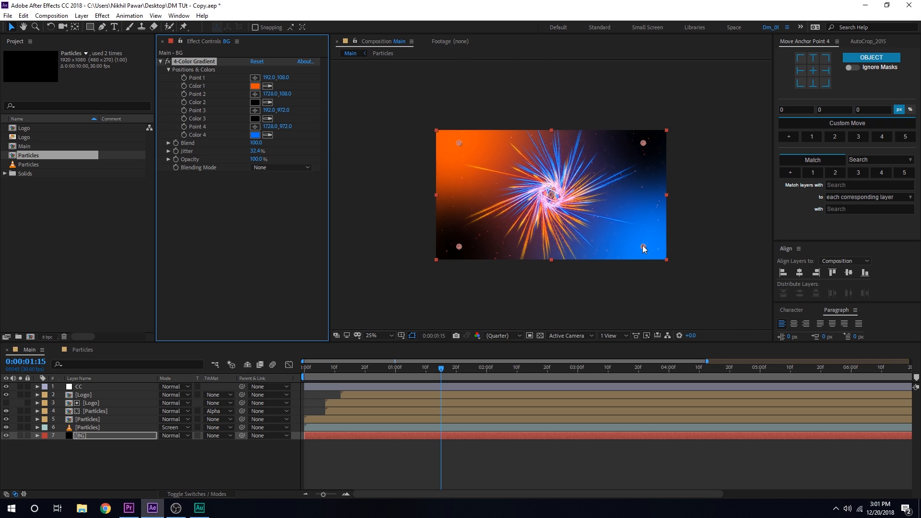
pyautogui.press(',')
pyautogui.moveTo(597, 220); pyautogui.dragTo(620, 317)
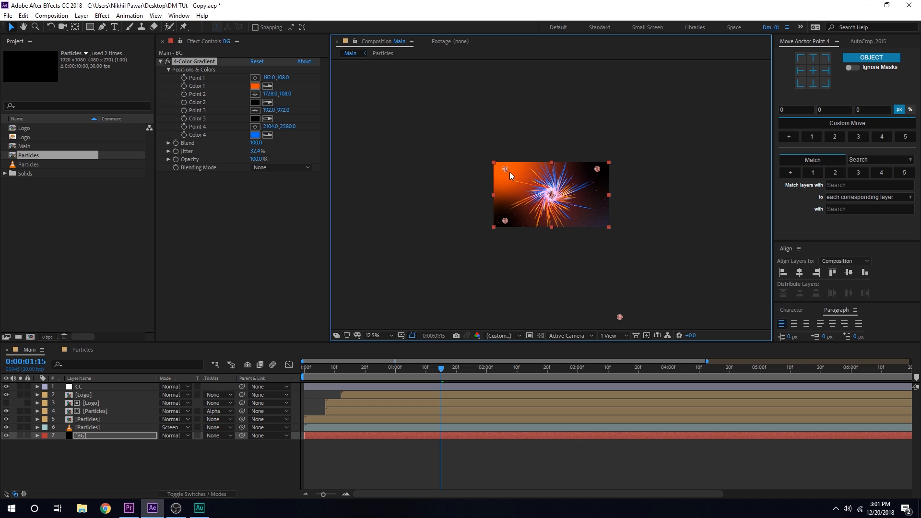
pyautogui.moveTo(505, 168); pyautogui.dragTo(449, 63)
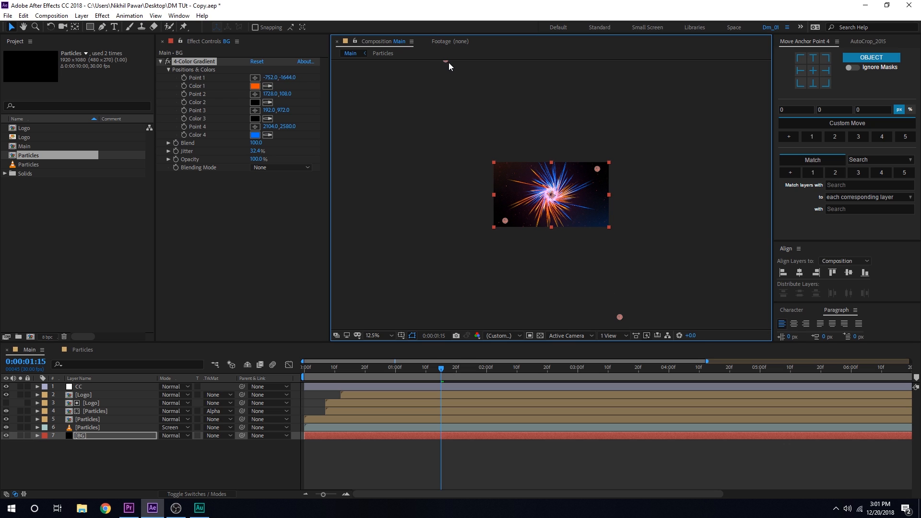
pyautogui.scroll(4, 534, 182)
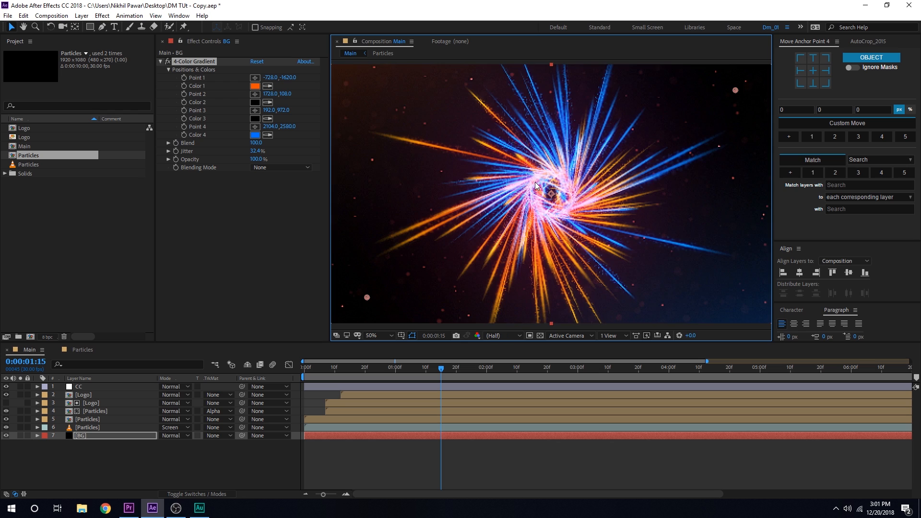
pyautogui.moveTo(534, 182); pyautogui.dragTo(540, 183)
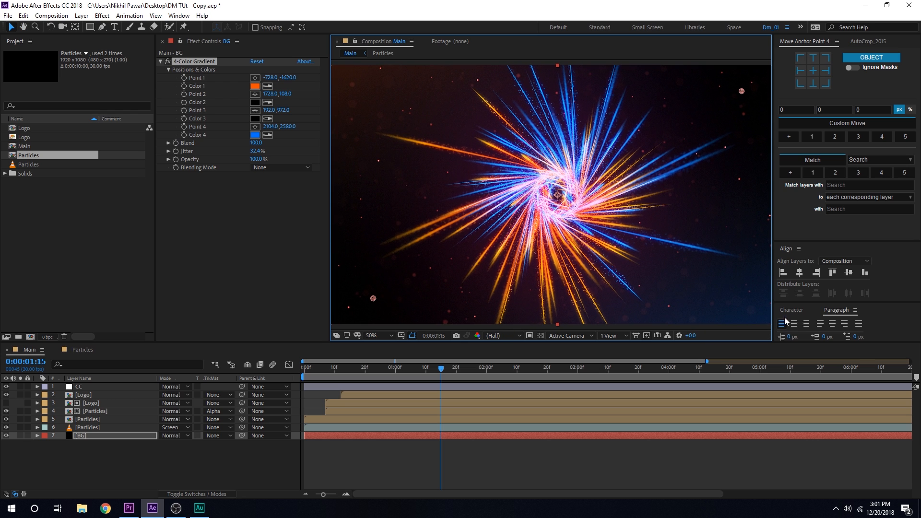
# Switch the project color depth to 16 bits per channel and preview the Main animation up to 0:00:02:24
pyautogui.keyDown('alt'); pyautogui.click(47, 337); pyautogui.keyUp('alt')
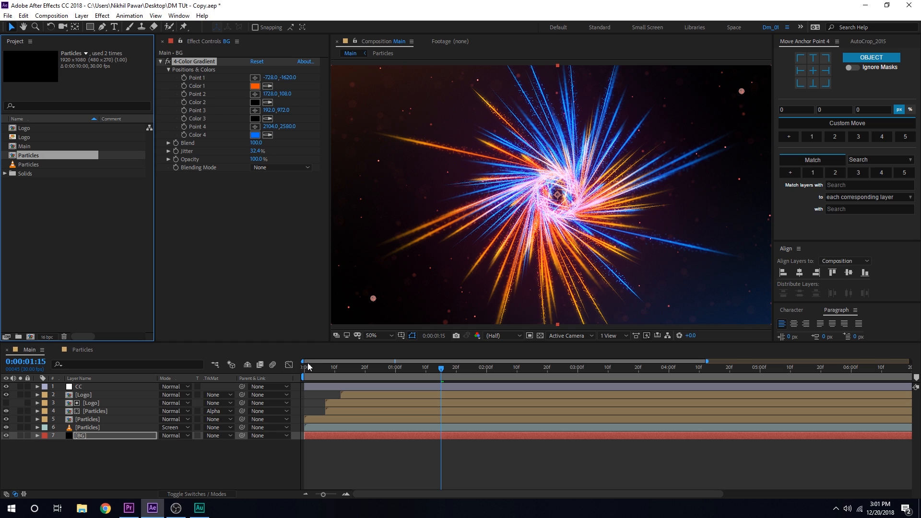
pyautogui.click(331, 368)
pyautogui.moveTo(332, 371); pyautogui.dragTo(559, 374)
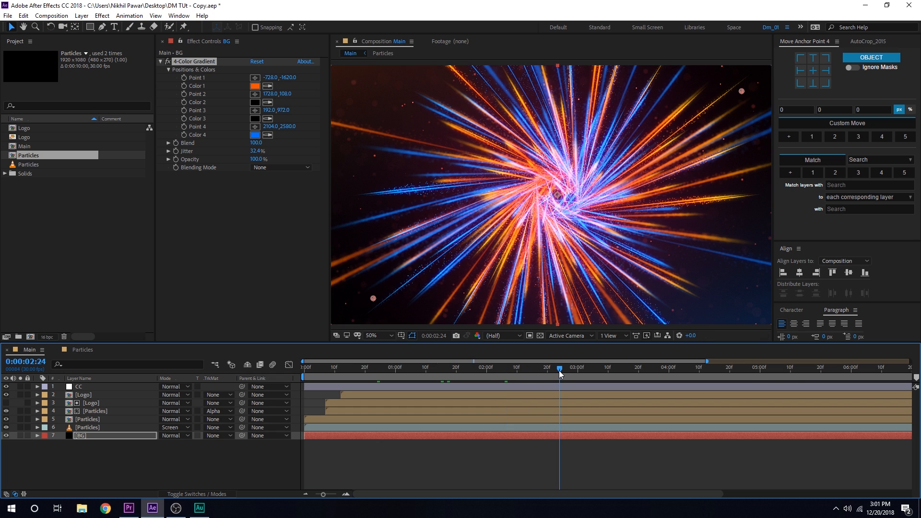